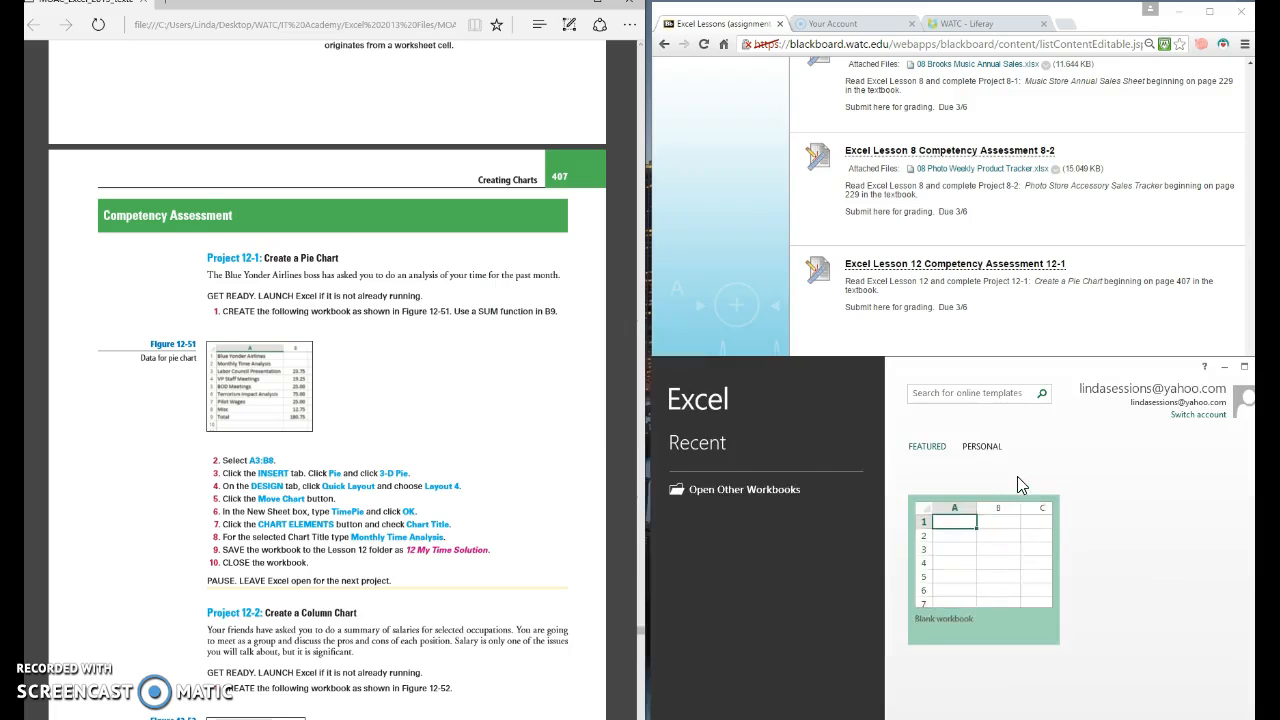
# - Create a blank workbook, then resize and reposition its window beside the textbook page
pyautogui.click(976, 570)
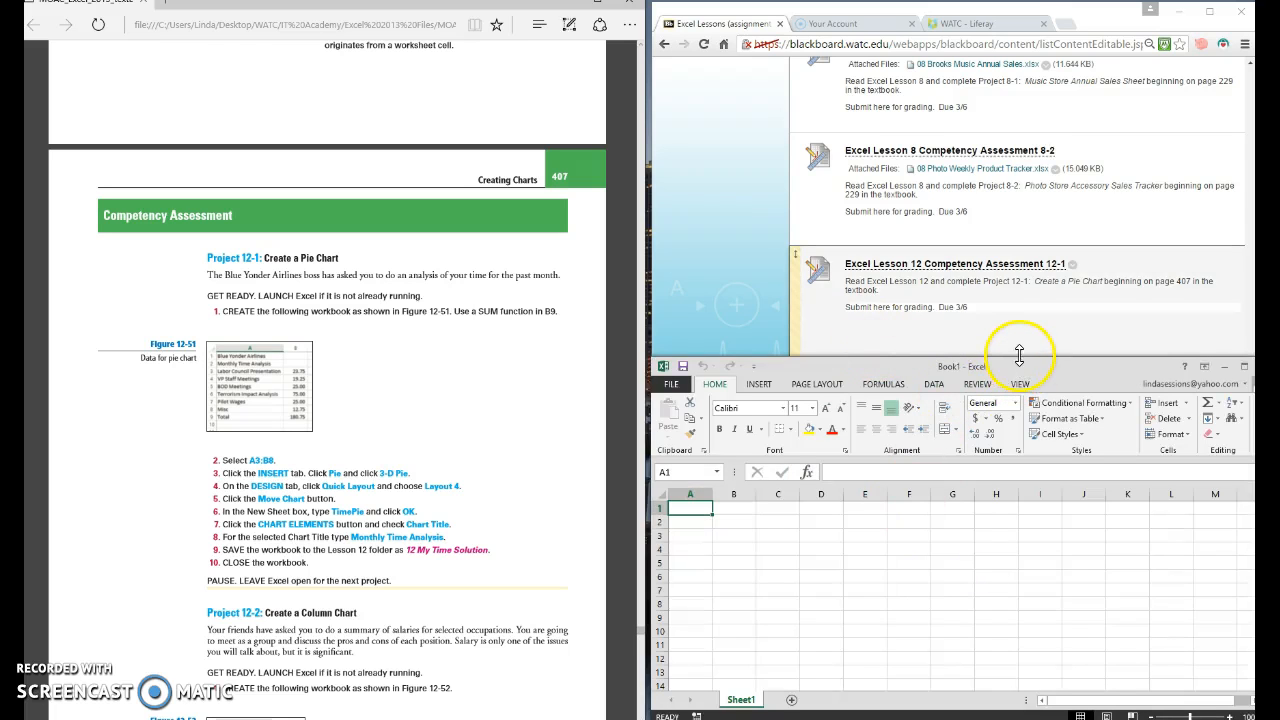
pyautogui.moveTo(1022, 357); pyautogui.dragTo(976, 47)
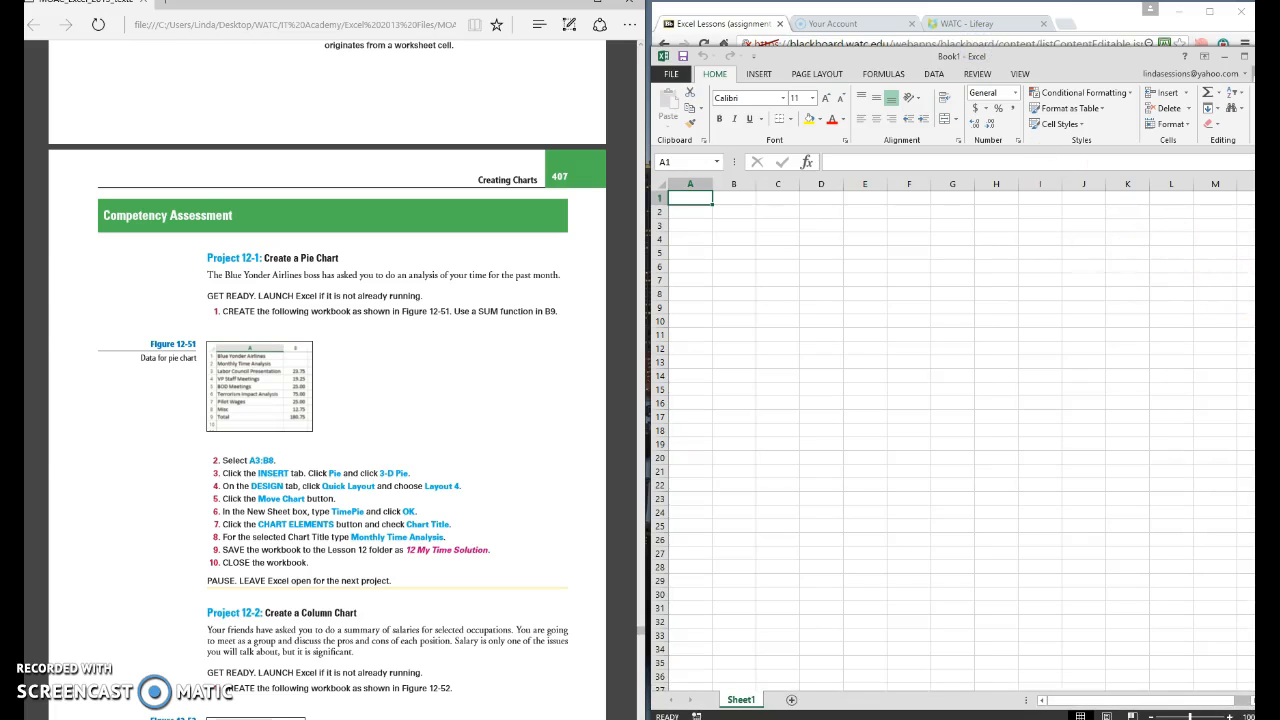
pyautogui.moveTo(976, 56); pyautogui.dragTo(1240, 290)
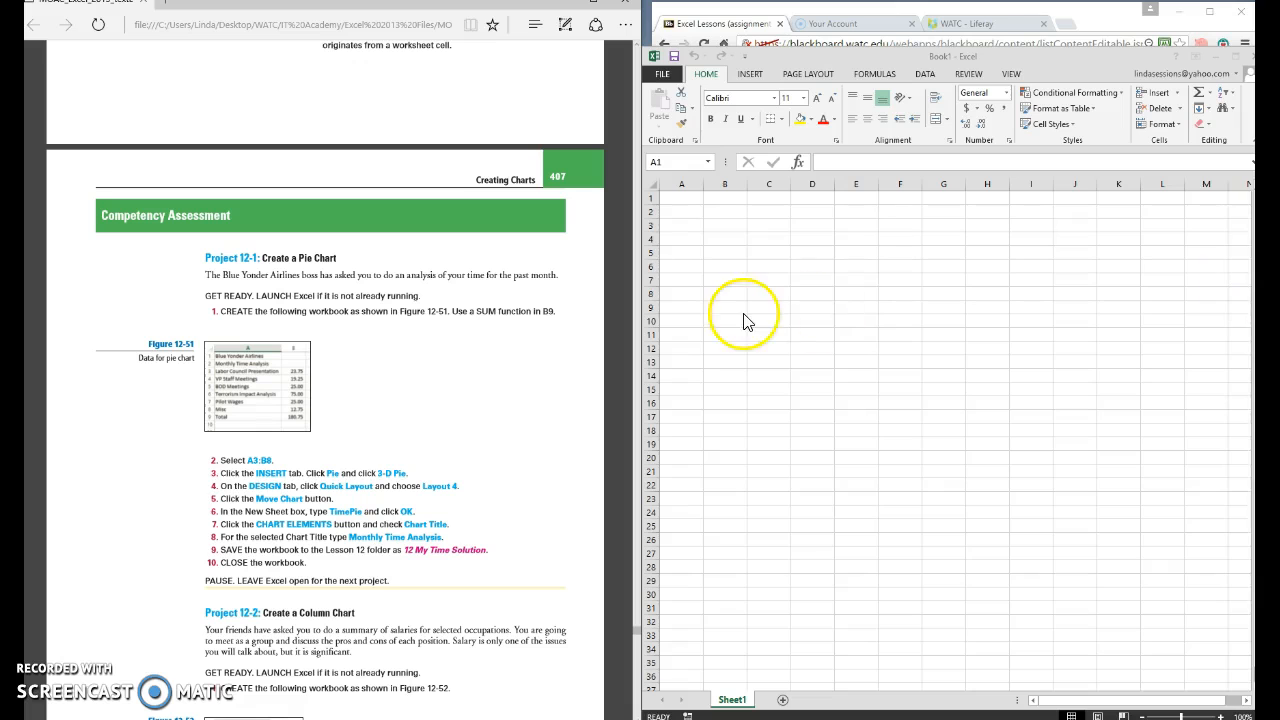
pyautogui.moveTo(1012, 63); pyautogui.dragTo(936, 55)
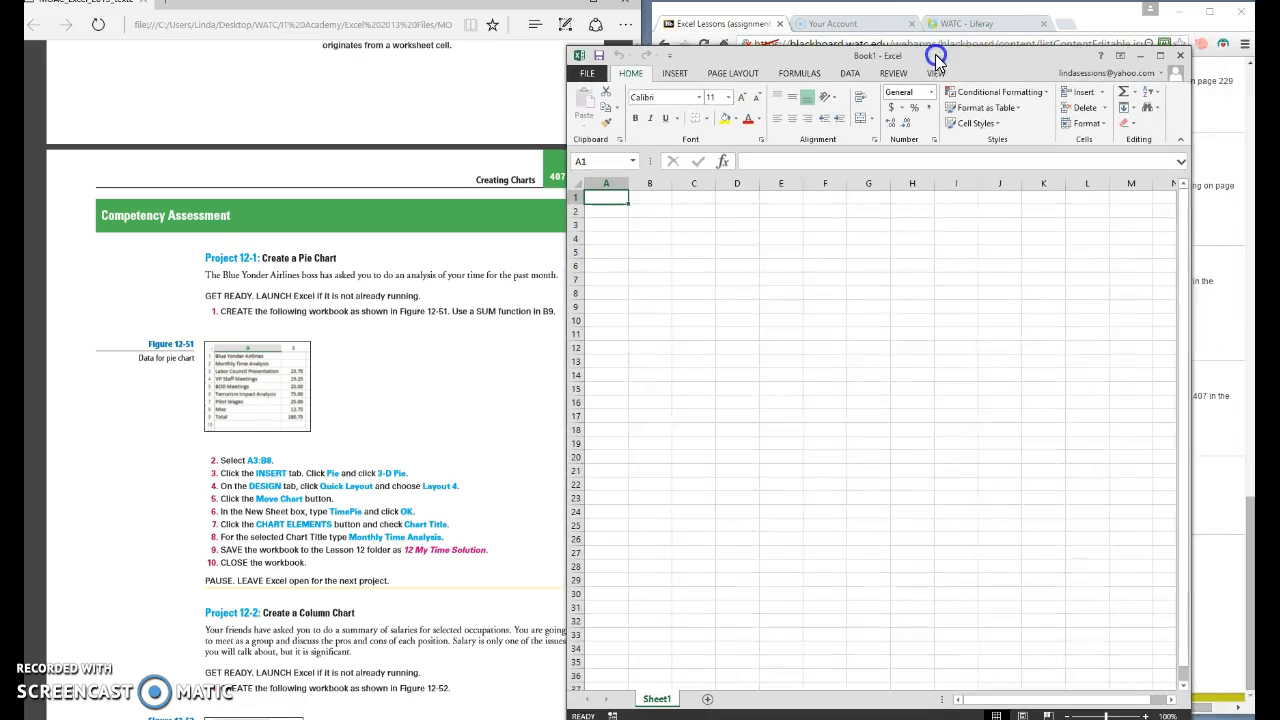
pyautogui.moveTo(1190, 291); pyautogui.dragTo(1125, 297)
pyautogui.moveTo(895, 52); pyautogui.dragTo(983, 16)
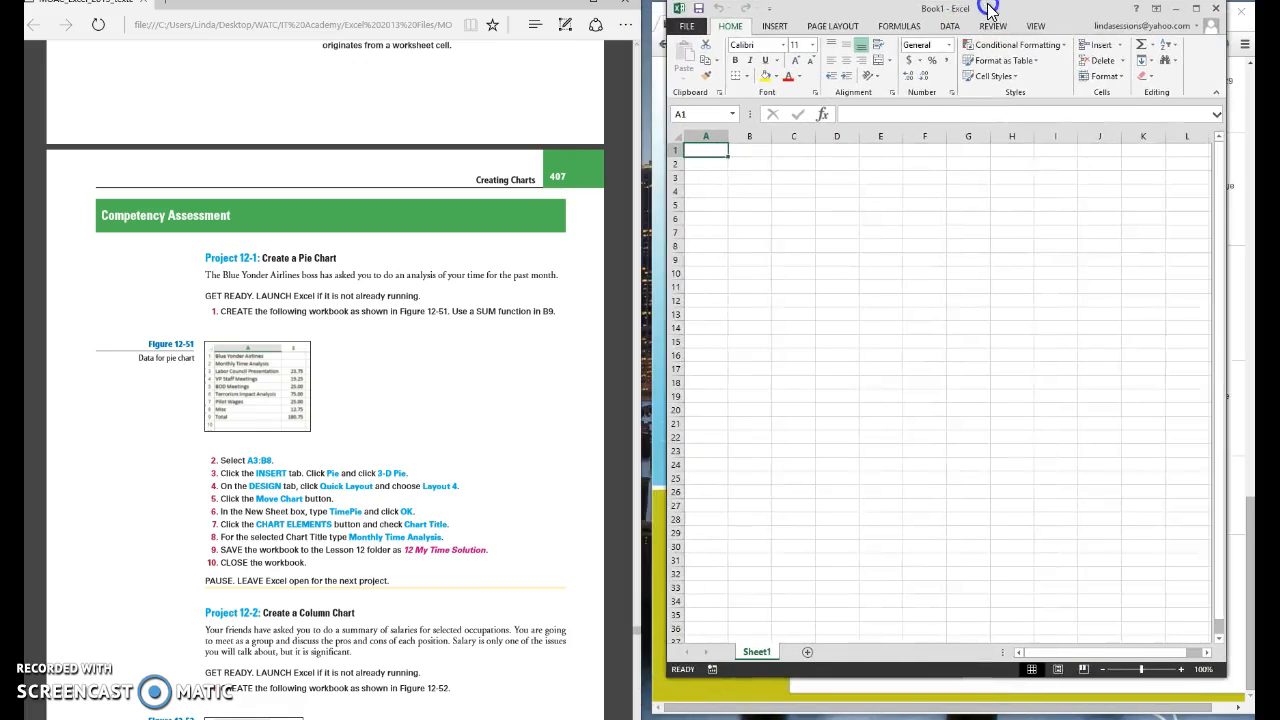
# - Enlarge the textbook page and show Figure 12-51 together with the Project 12-1 instructions
pyautogui.click(380, 338)
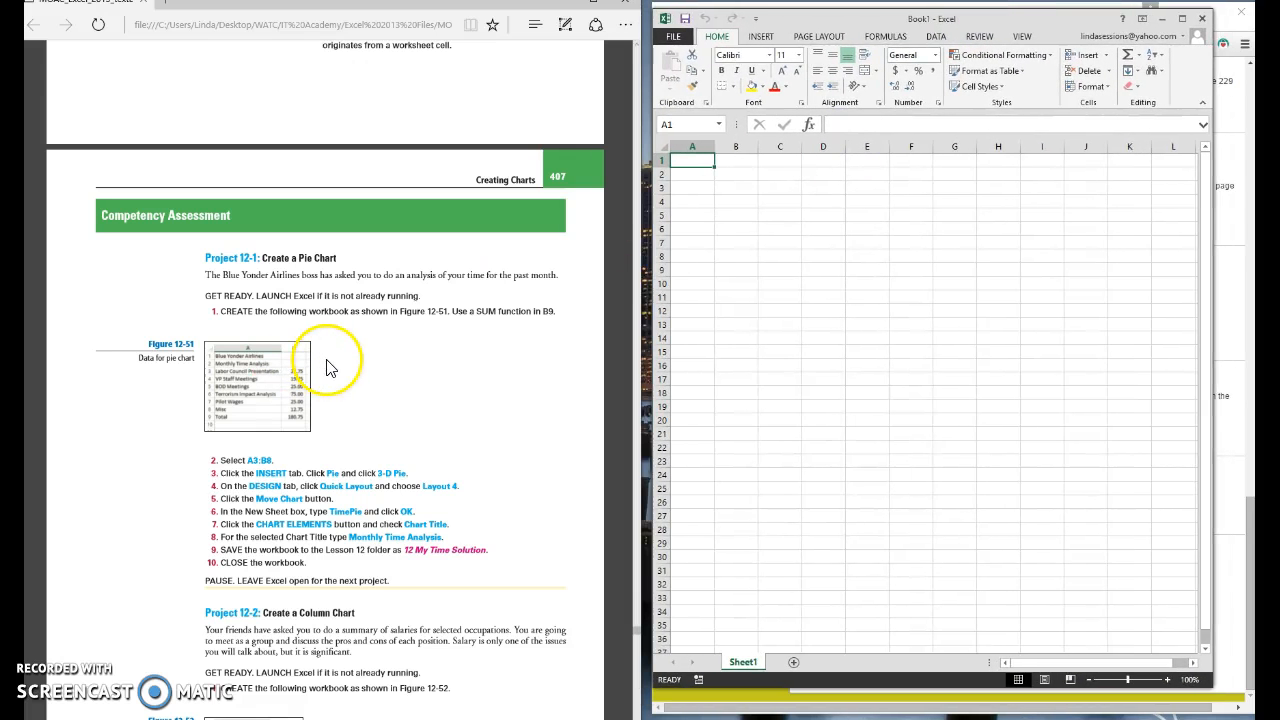
pyautogui.click(323, 363)
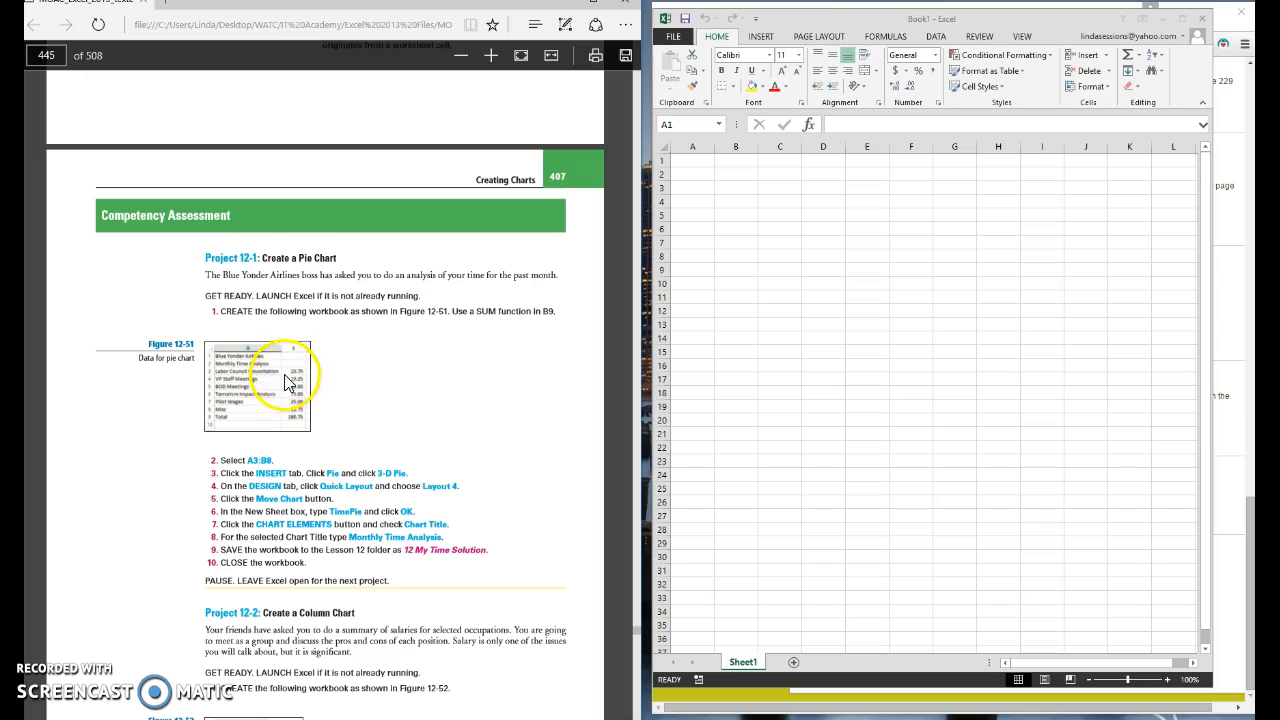
pyautogui.click(491, 55)
pyautogui.click(491, 57)
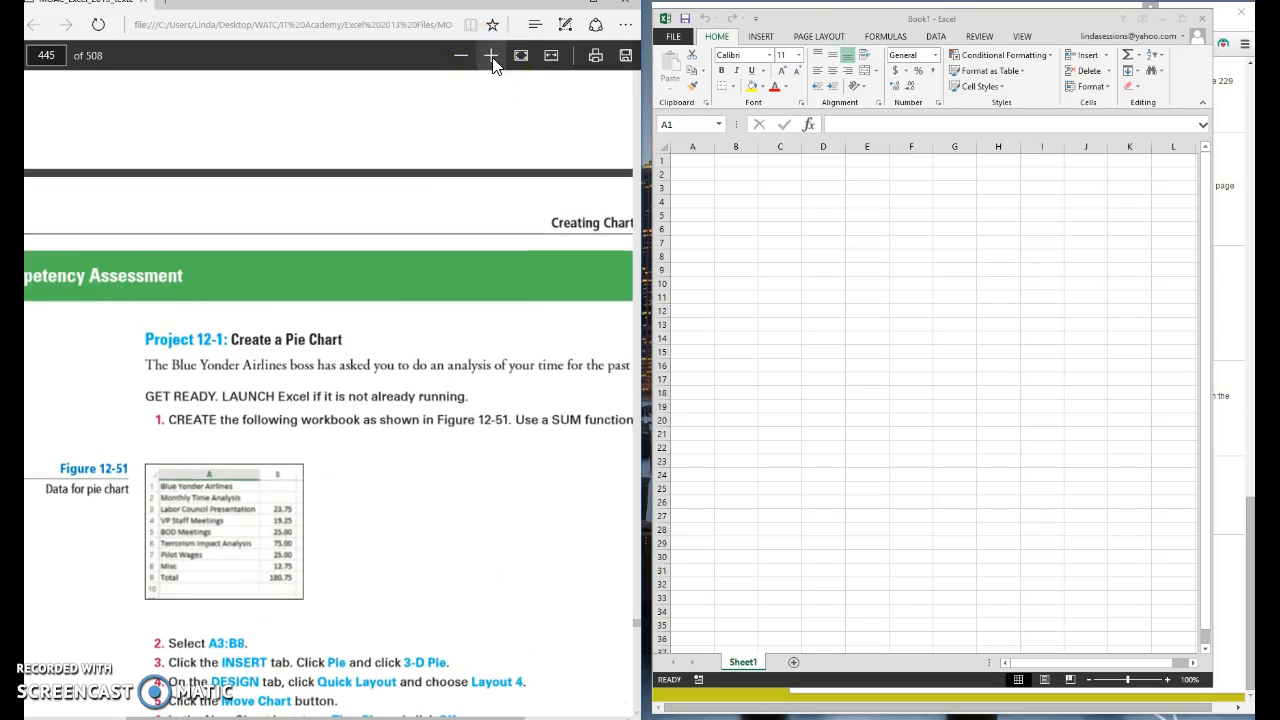
pyautogui.scroll(-1, 434, 563)
pyautogui.scroll(-2, 434, 563)
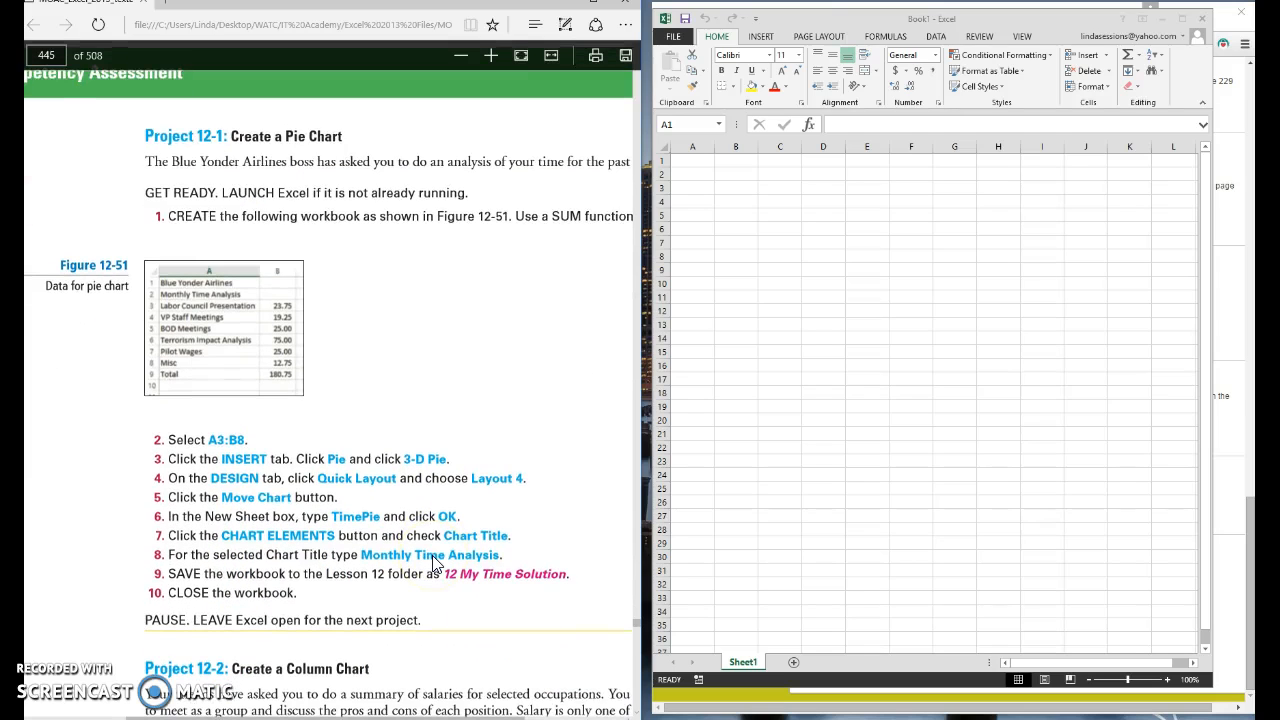
# - Enter the titles "Blue Yonder Airlines" in A1 and "Monthly Time Analysis" in A2
pyautogui.click(774, 307)
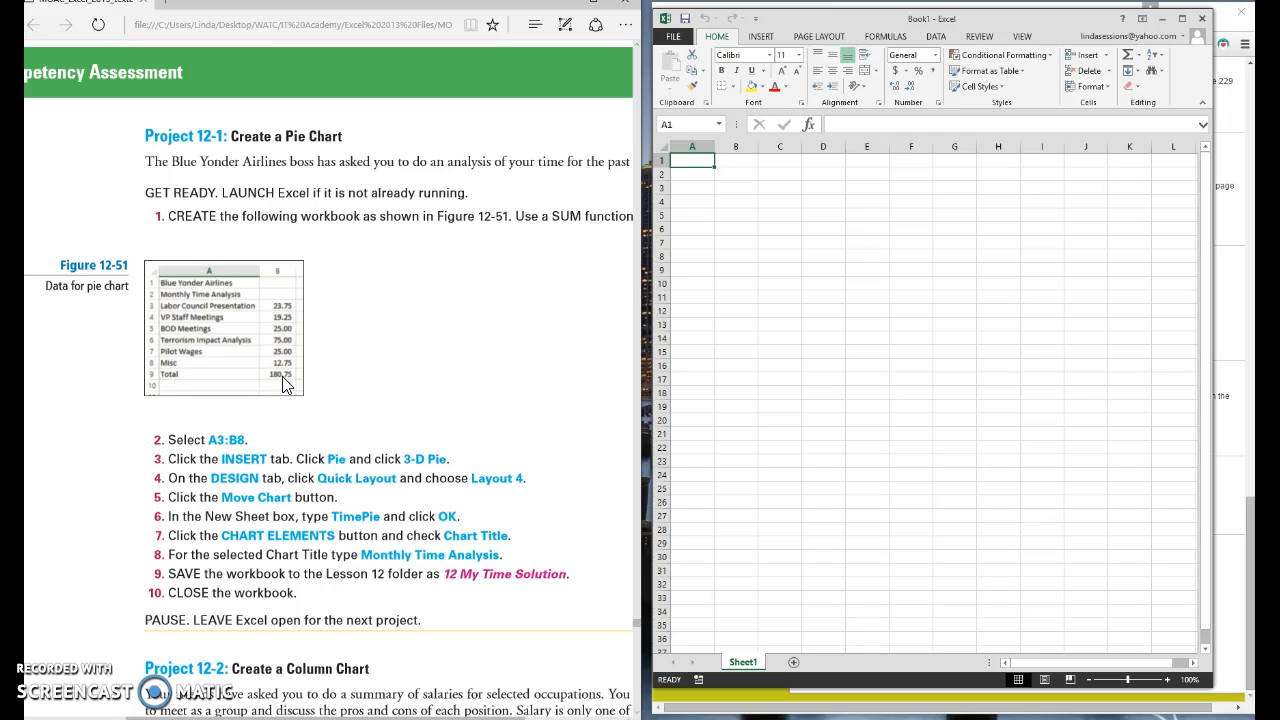
pyautogui.click(697, 158)
pyautogui.write('Blue Y')
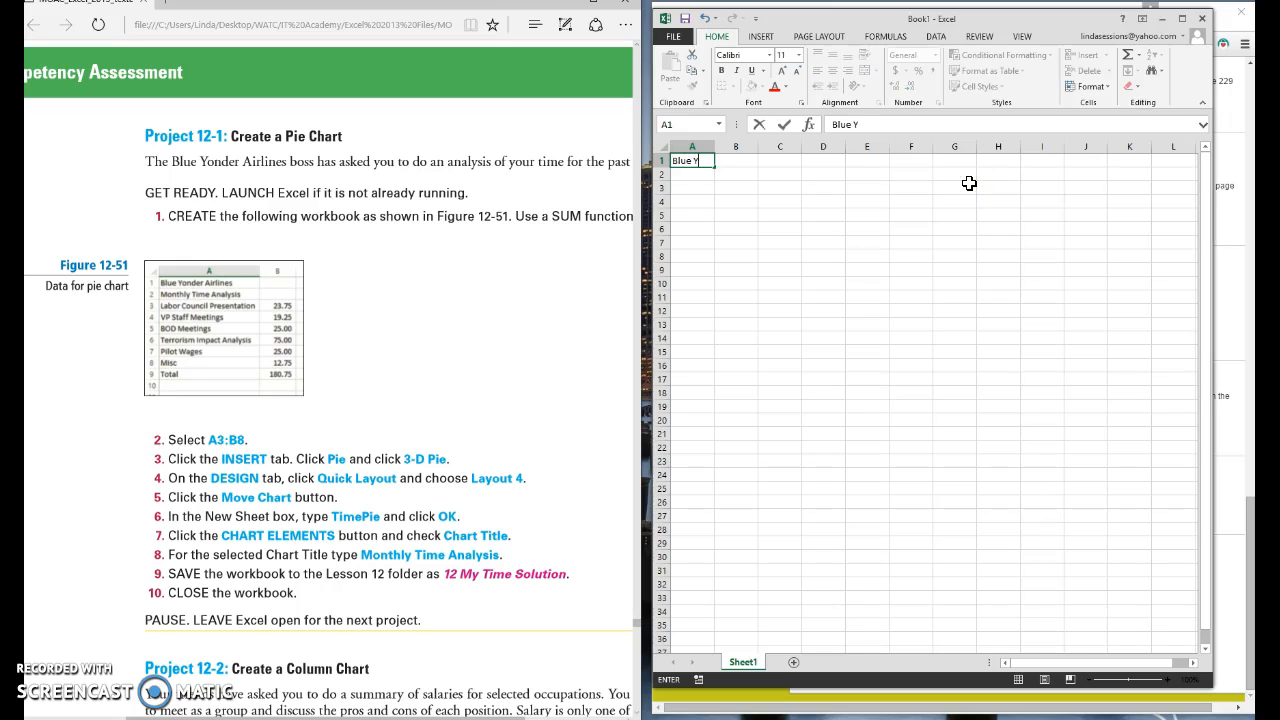
pyautogui.write('onder Airlines')
pyautogui.press('Return')
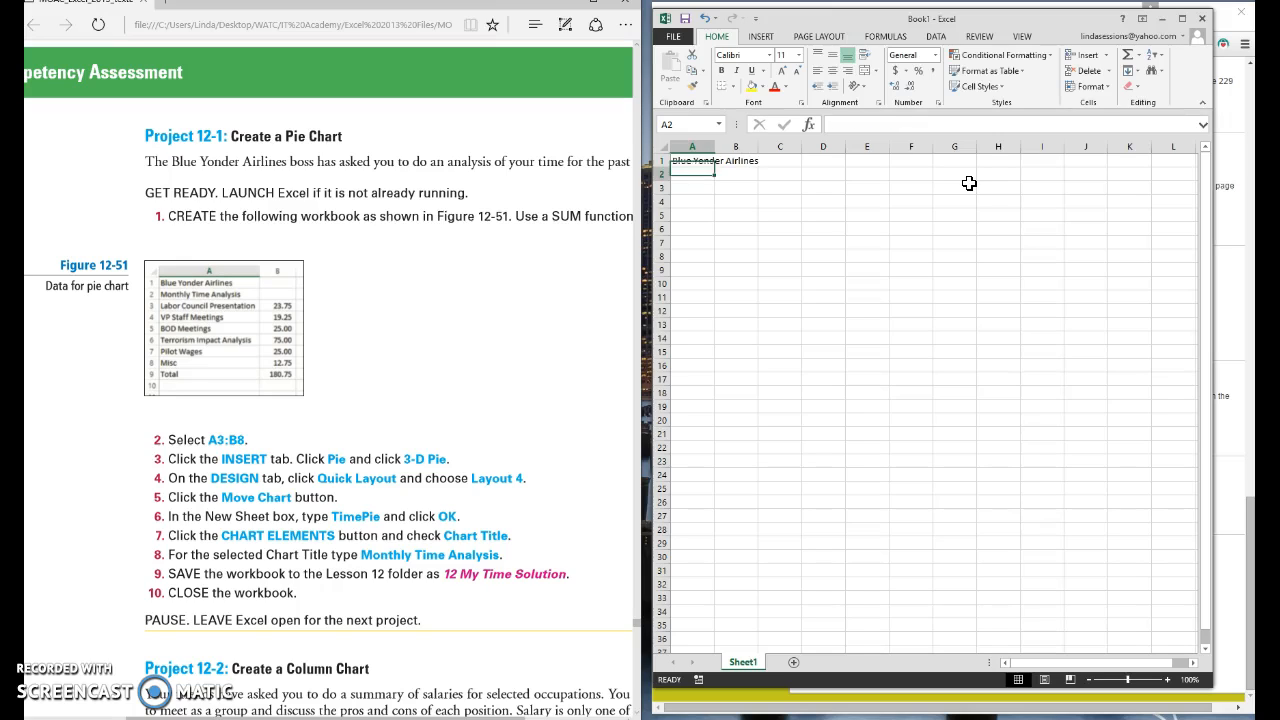
pyautogui.write('Monthly Tim')
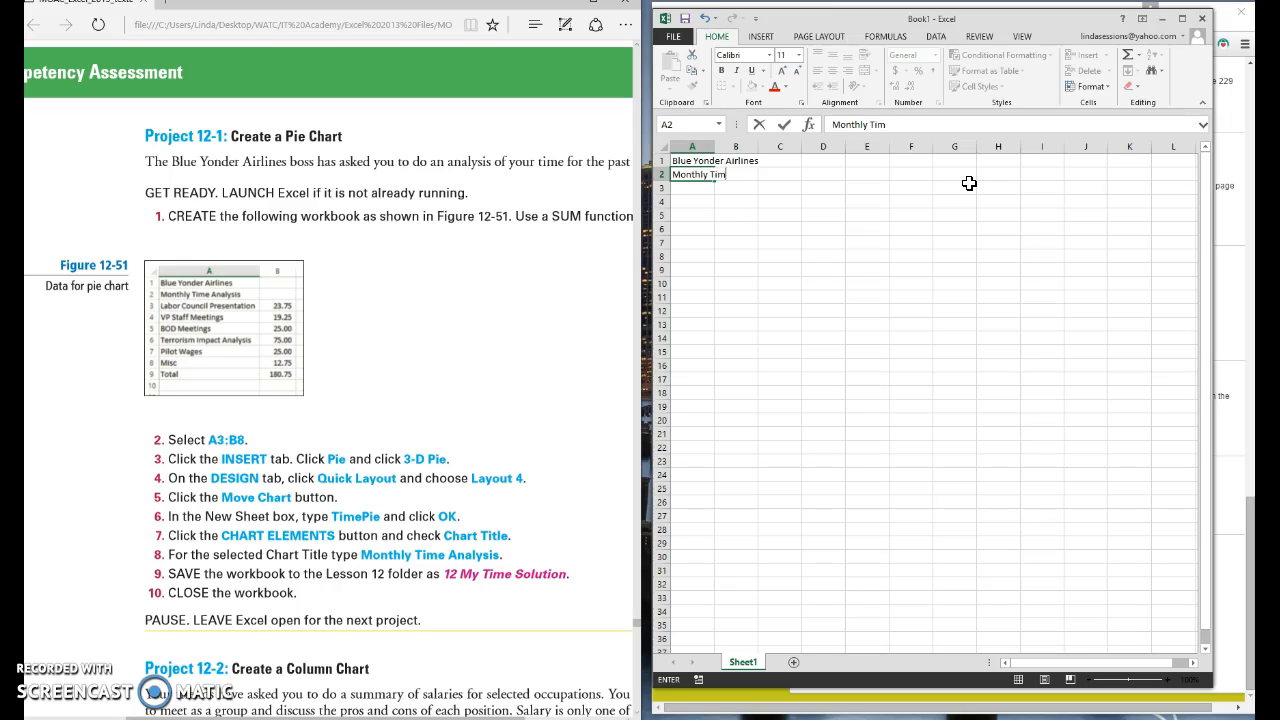
pyautogui.write('e Analysis')
pyautogui.press('Return')
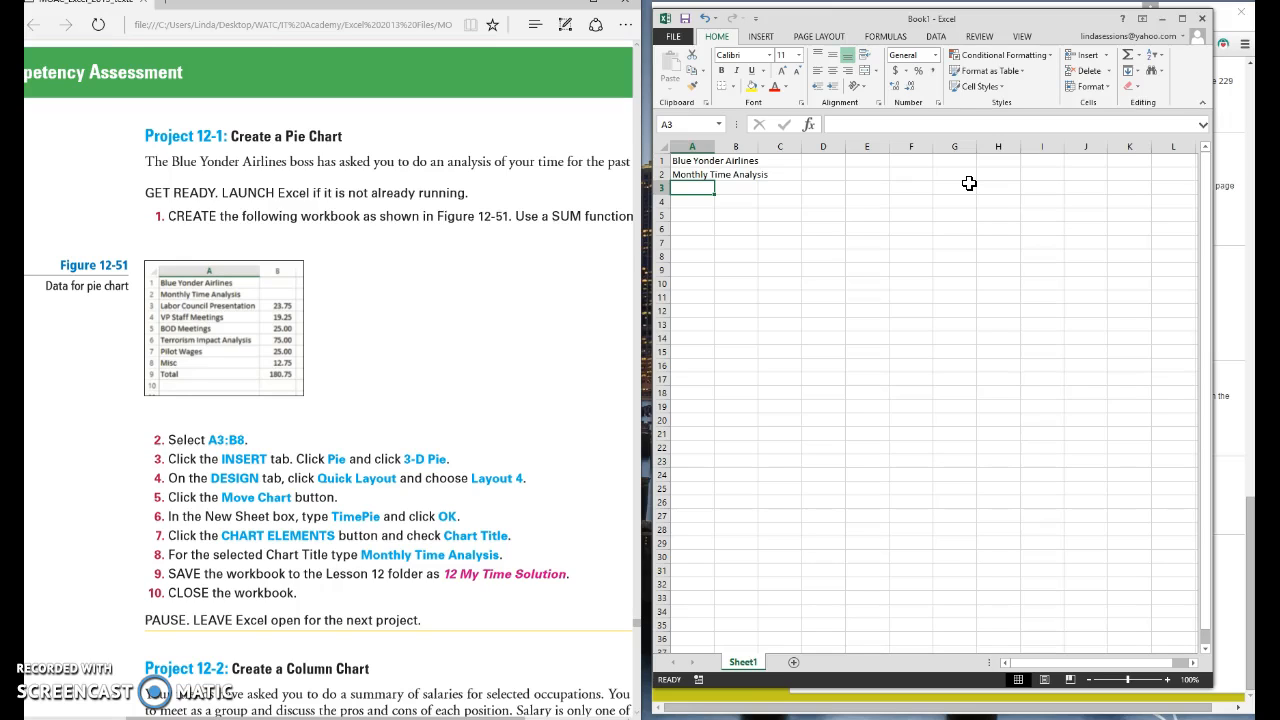
# - Enter "Labor Council Presentation" with 23.75 in row 3 and autofit column A to its contents
pyautogui.write('Labor Council Presentation')
pyautogui.press('Tab')
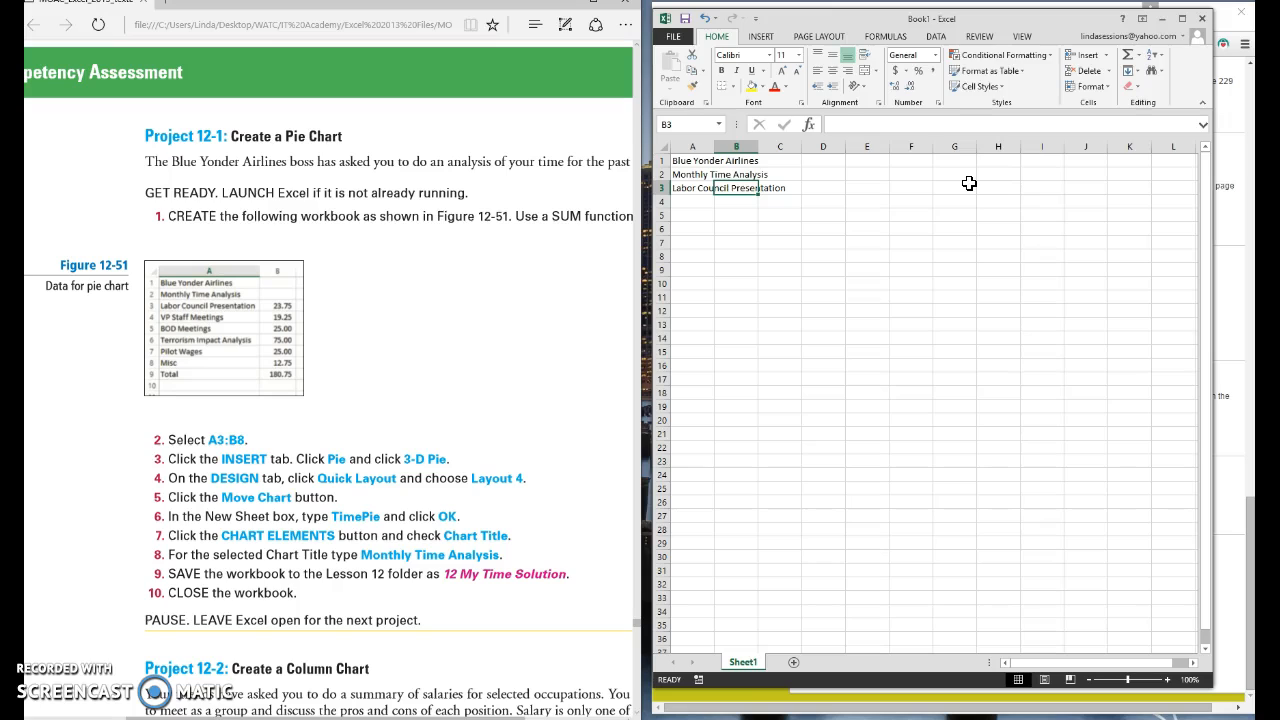
pyautogui.write('23.75')
pyautogui.press('Return')
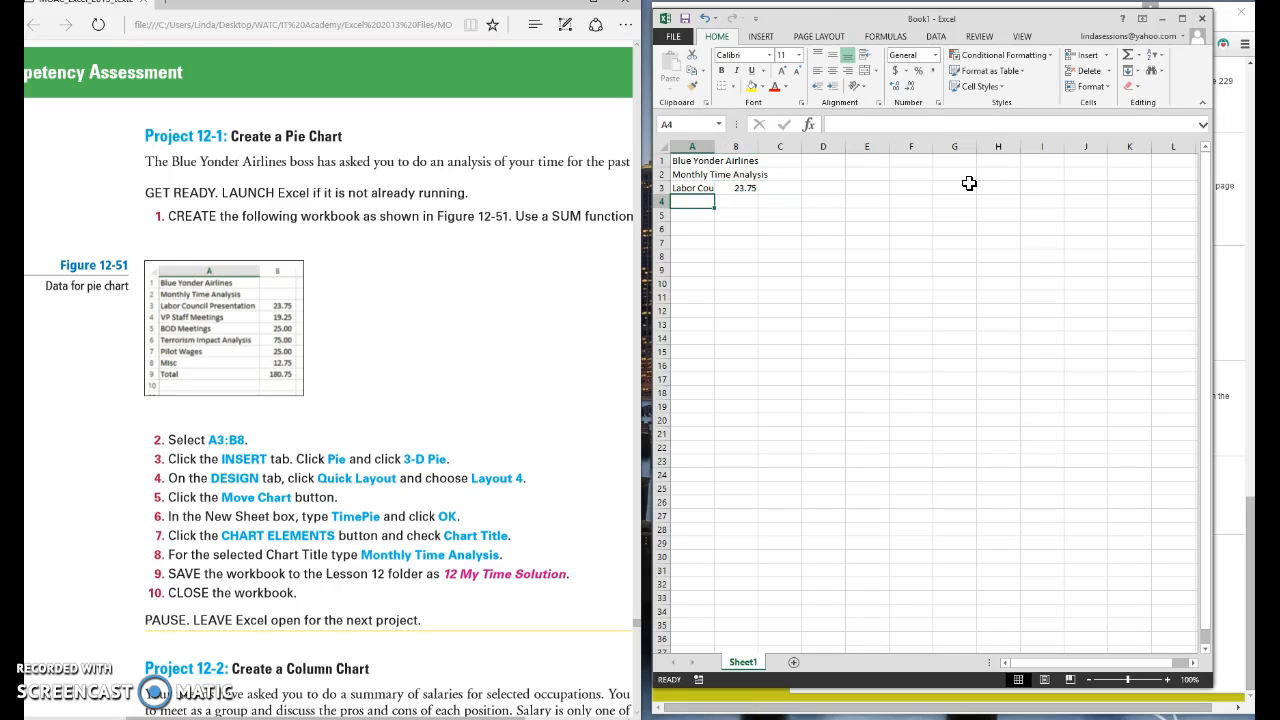
pyautogui.doubleClick(712, 146)
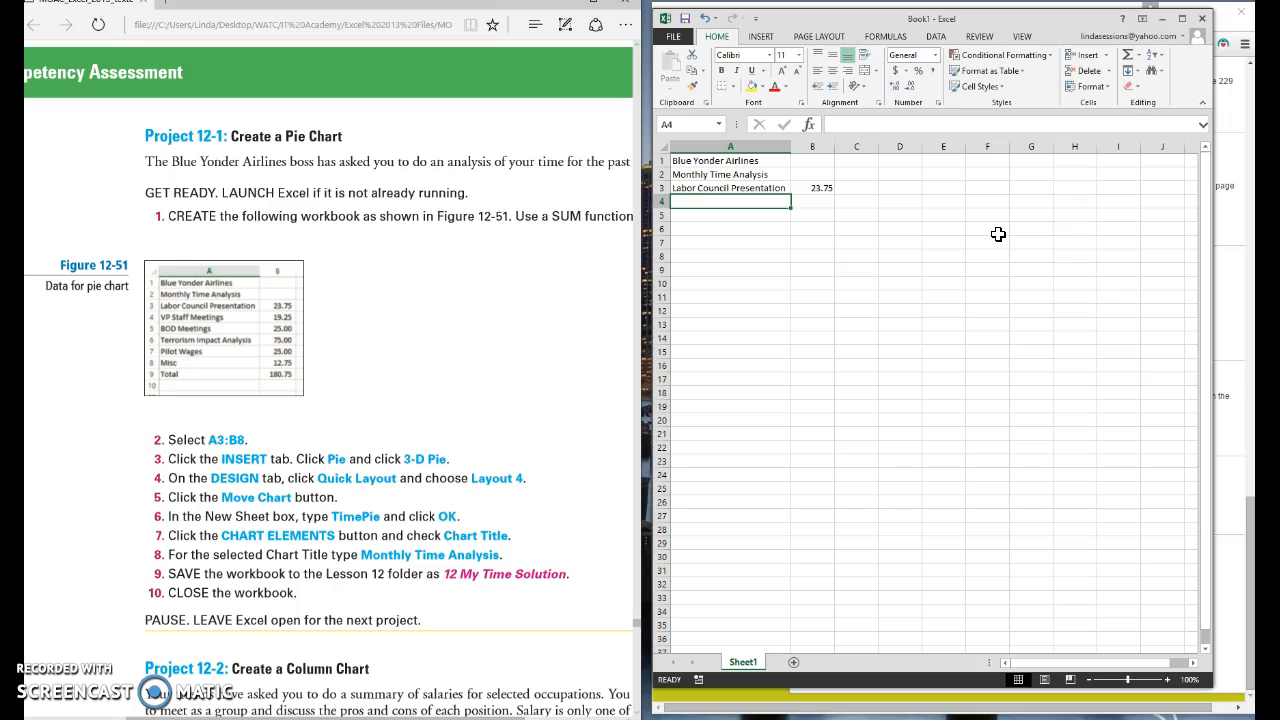
# - Enter "VP Staff Meetings" with 19.25 in row 4 and "BOD Meetings" with 25.00 in row 5
pyautogui.write('VP Staff Meetings')
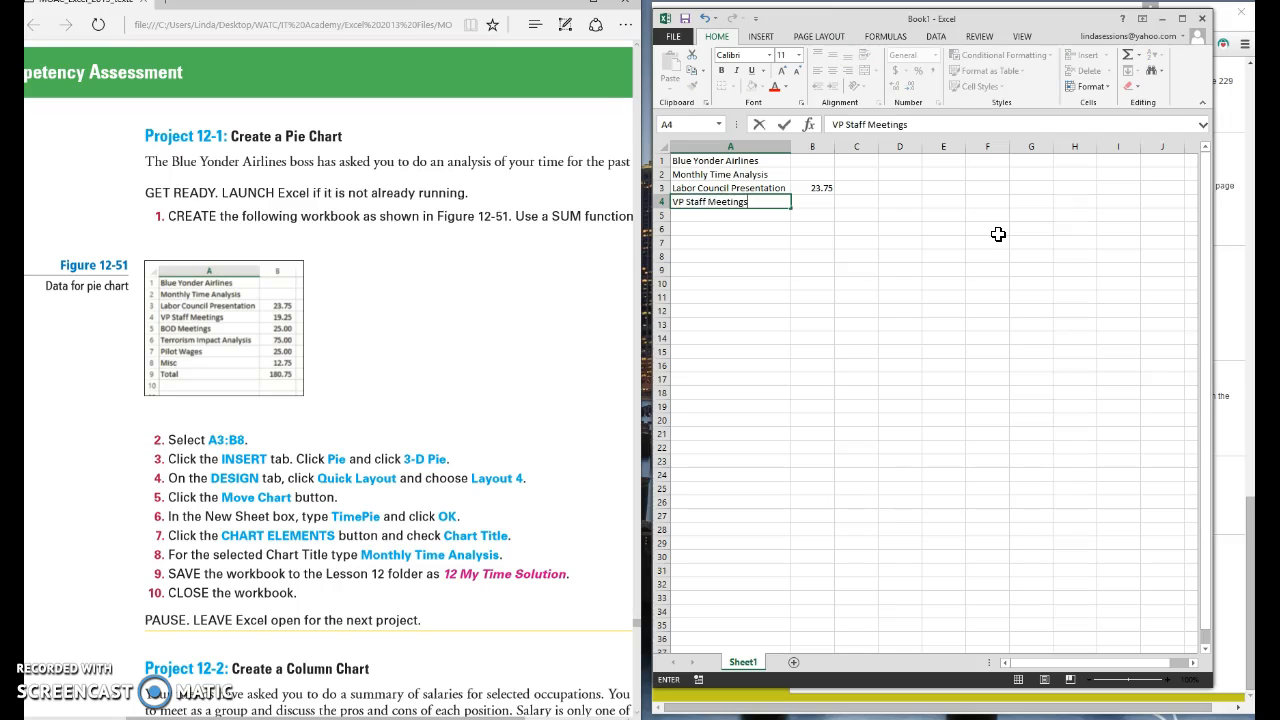
pyautogui.press('Tab')
pyautogui.write('19.25')
pyautogui.press('Return')
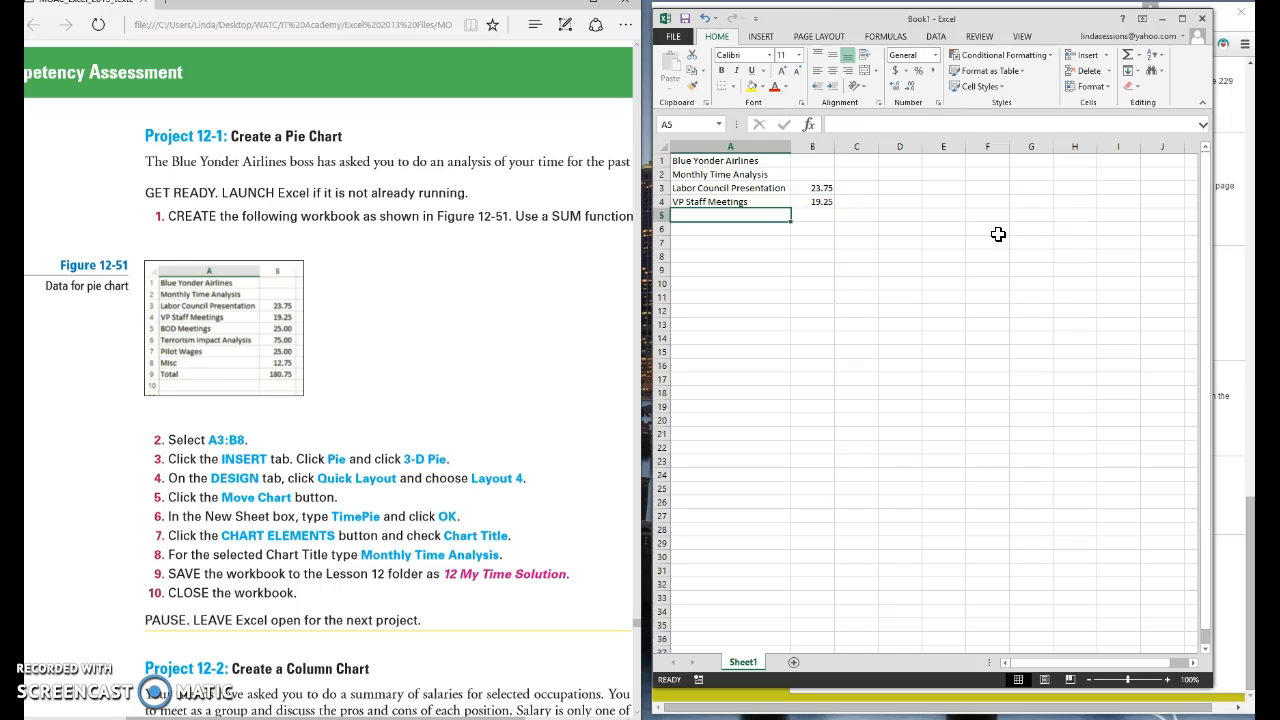
pyautogui.write('BOD Meetings')
pyautogui.press('Tab')
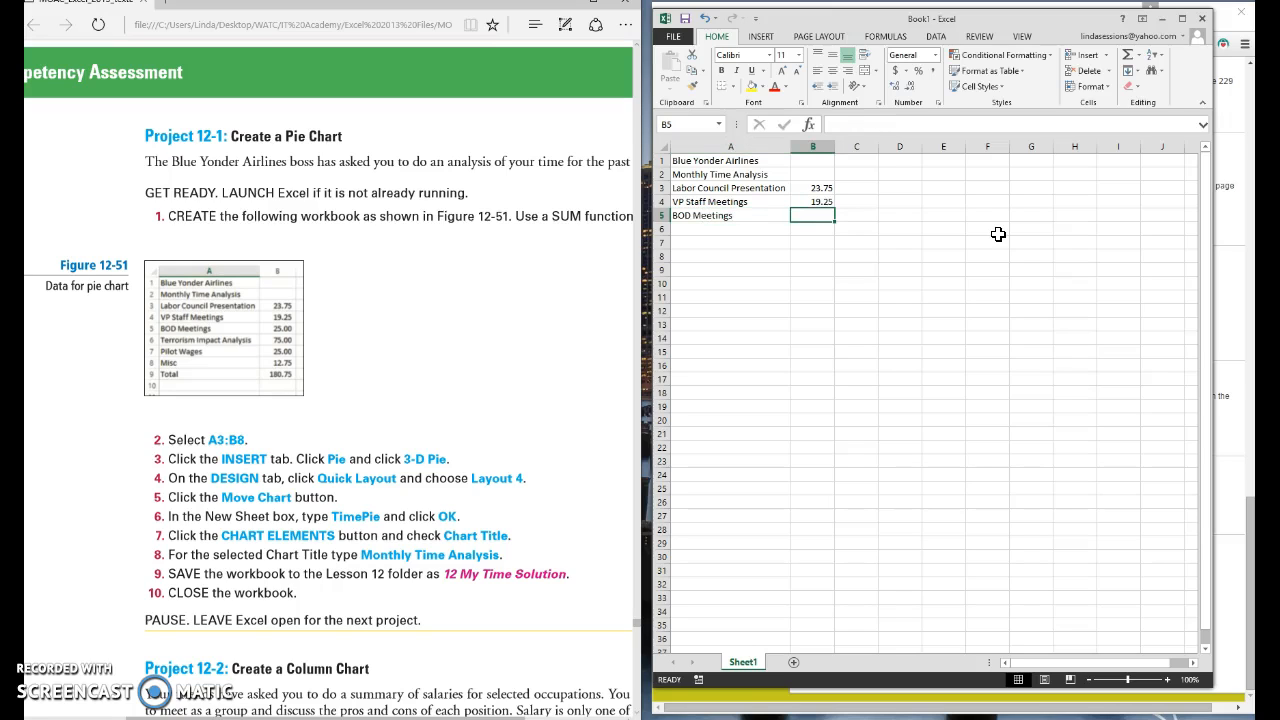
pyautogui.write('25.00')
pyautogui.press('Return')
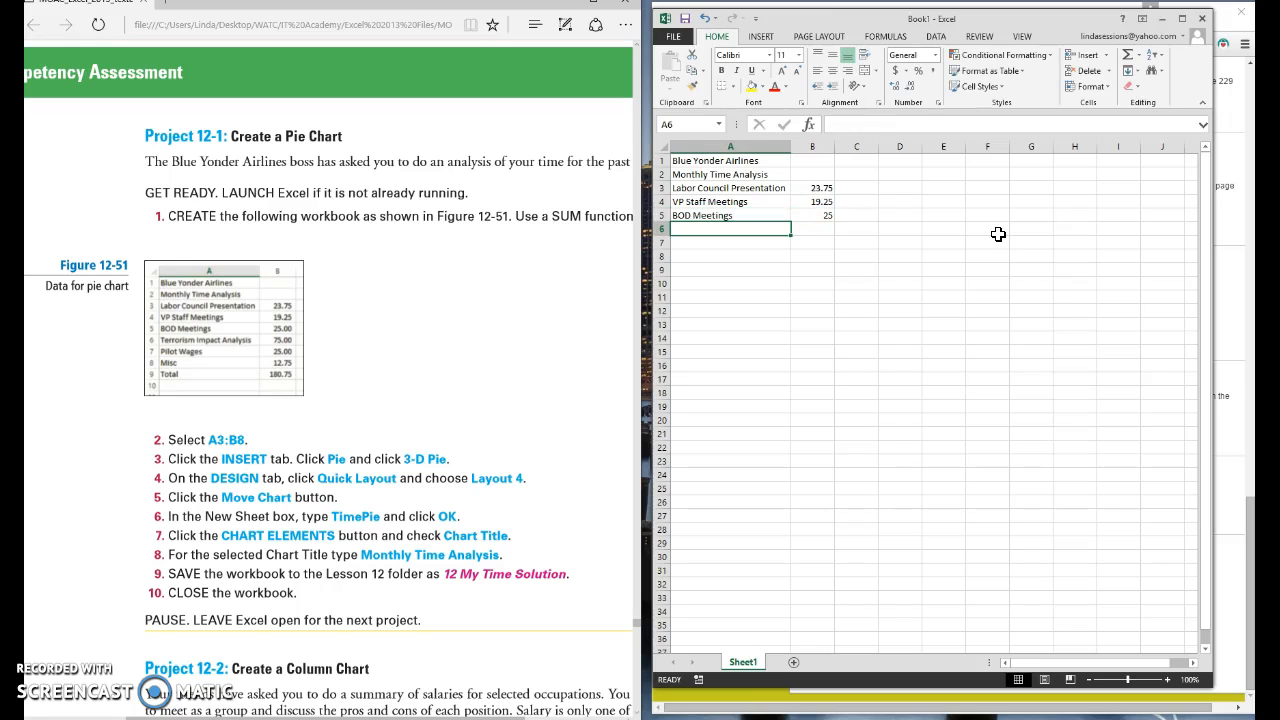
# - Enter "Terrorism Impact Analysis" with 75 in row 6 and "Pilot Wages" with 25.00 in row 7
pyautogui.write('Terrori')
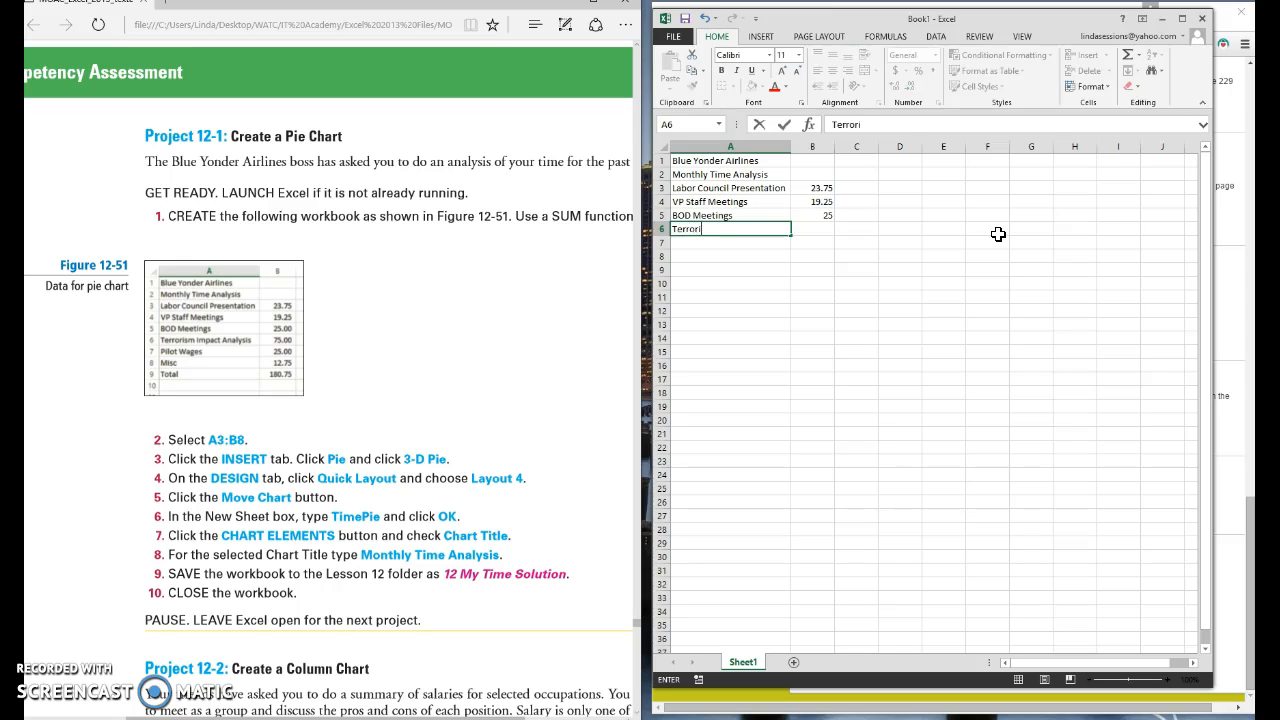
pyautogui.write('sm Impact Analysis')
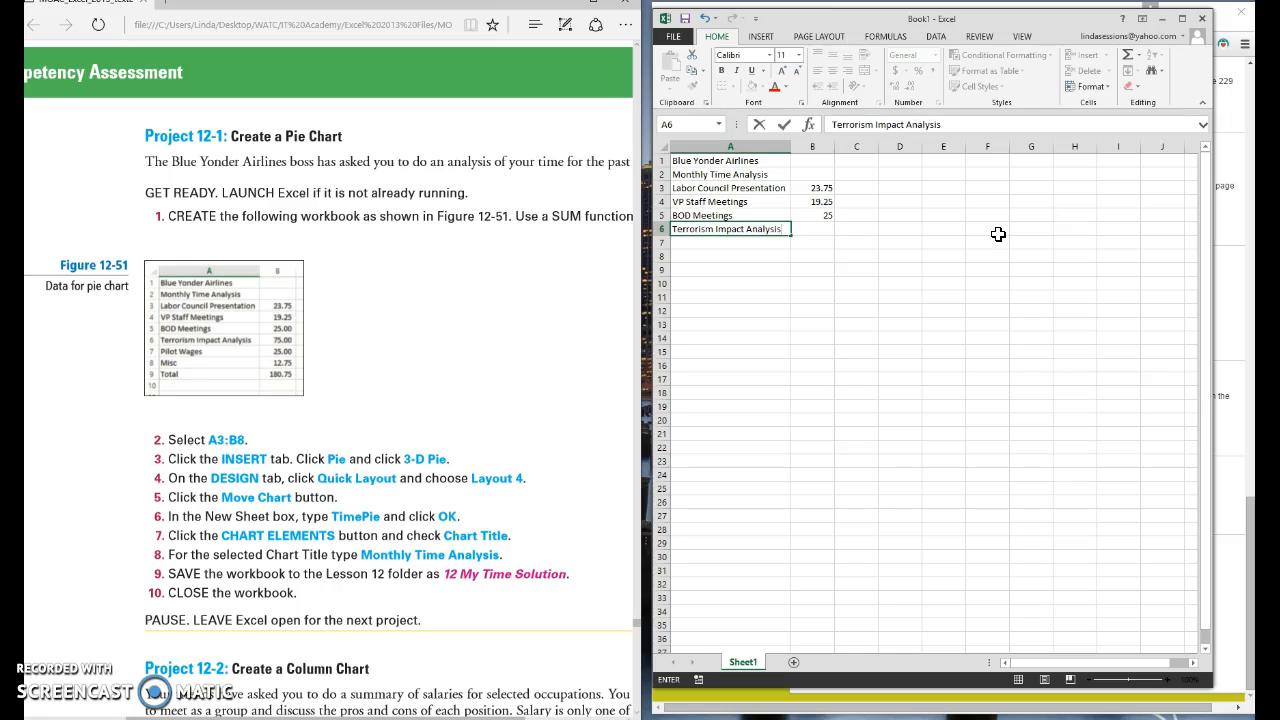
pyautogui.press('Tab')
pyautogui.write('75')
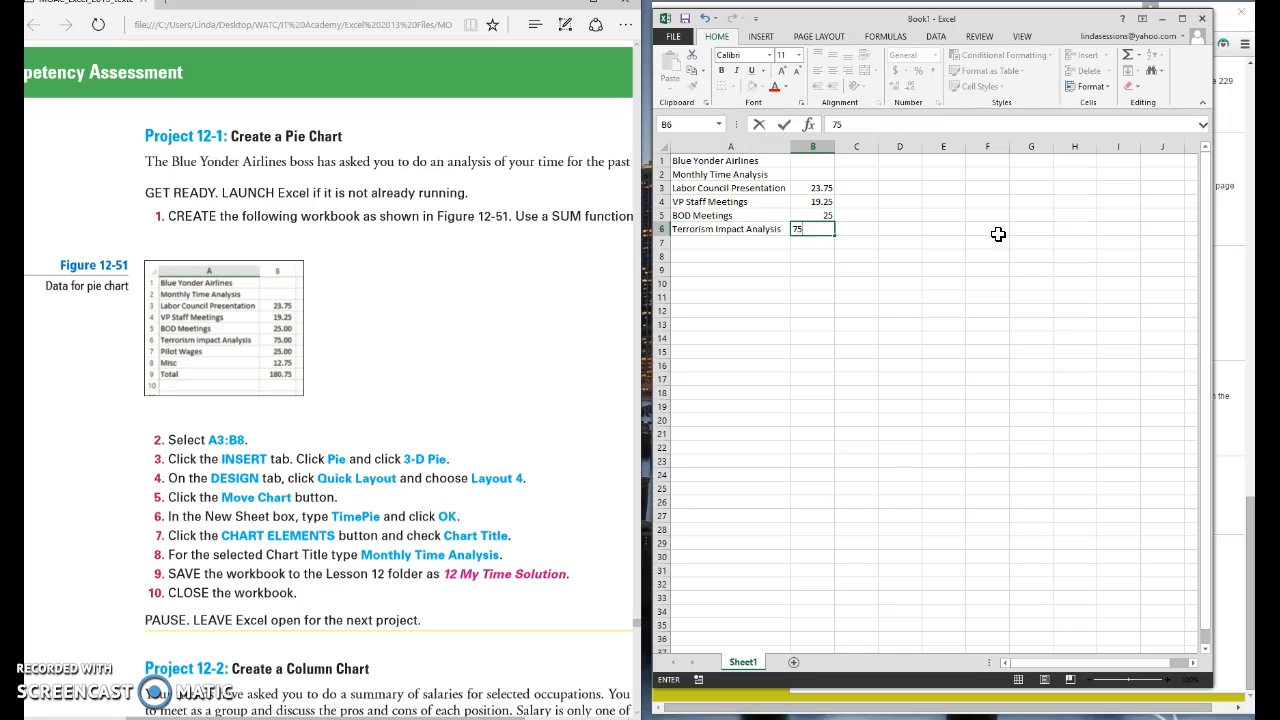
pyautogui.press('Return')
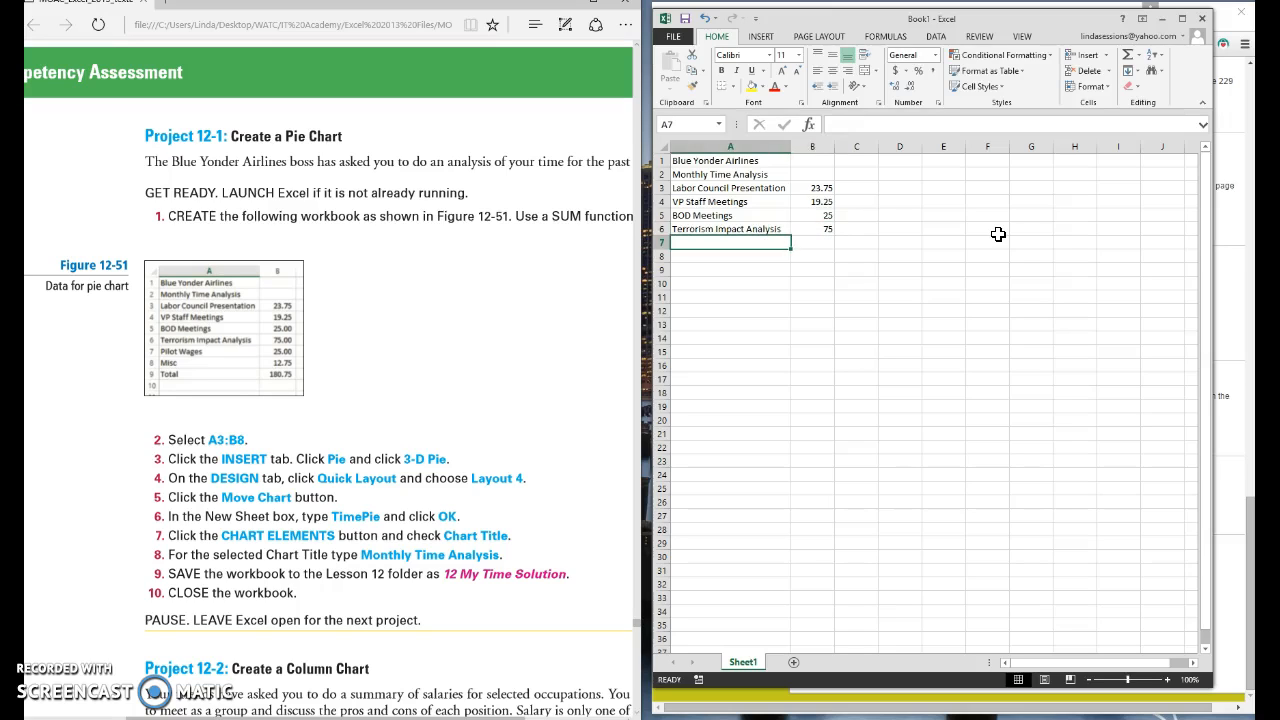
pyautogui.write('Pilot Wages')
pyautogui.press('Tab')
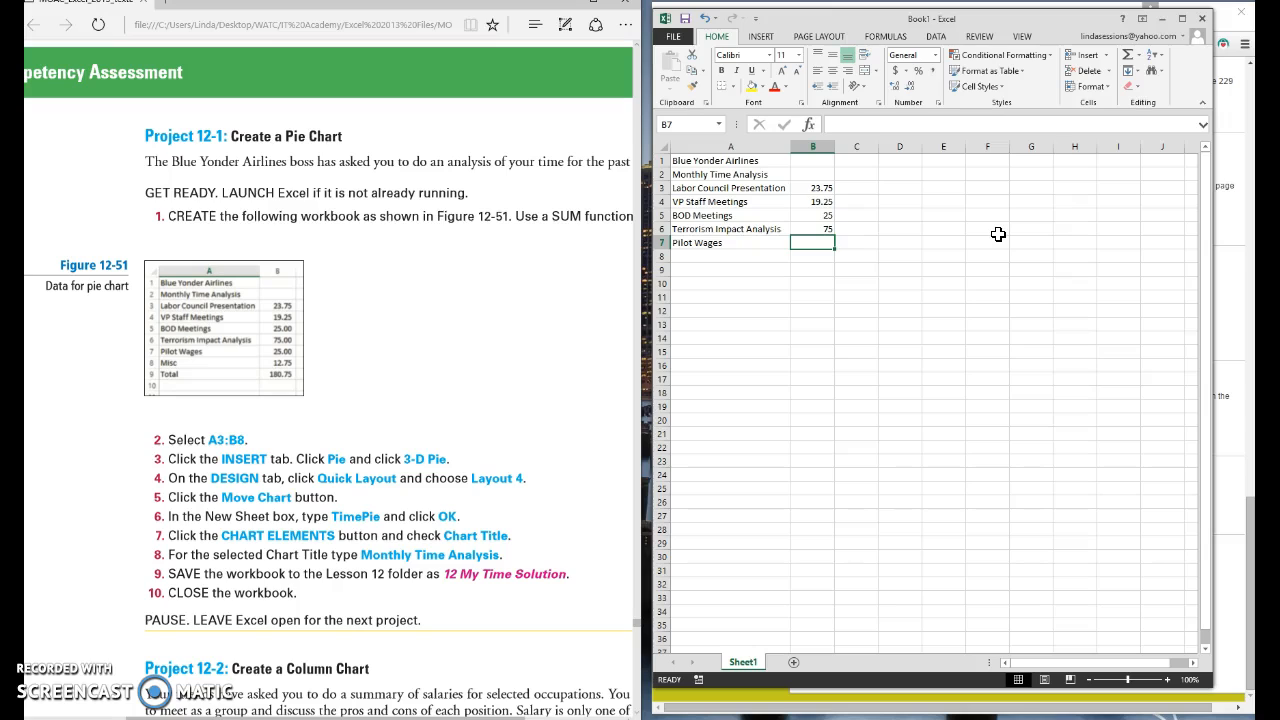
pyautogui.write('25.00')
pyautogui.press('Return')
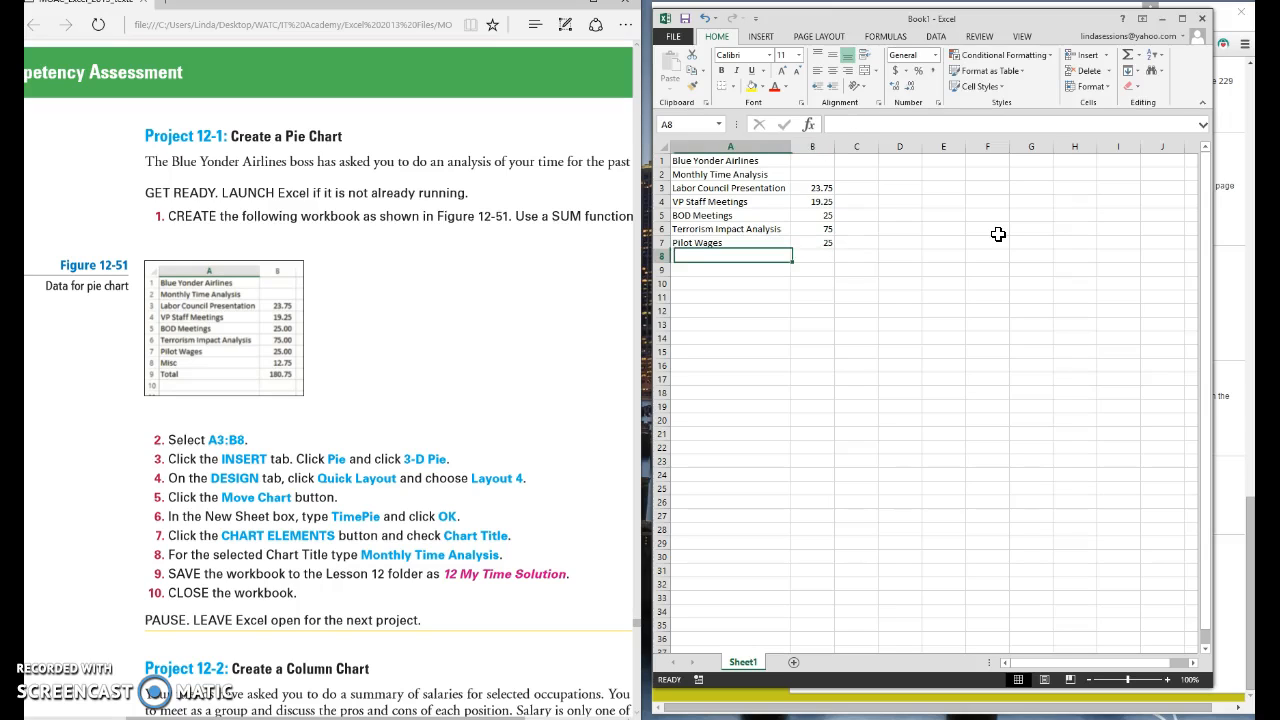
# - Enter "Misc" with 12.75 in row 8
pyautogui.write('Misc')
pyautogui.press('Tab')
pyautogui.write('1')
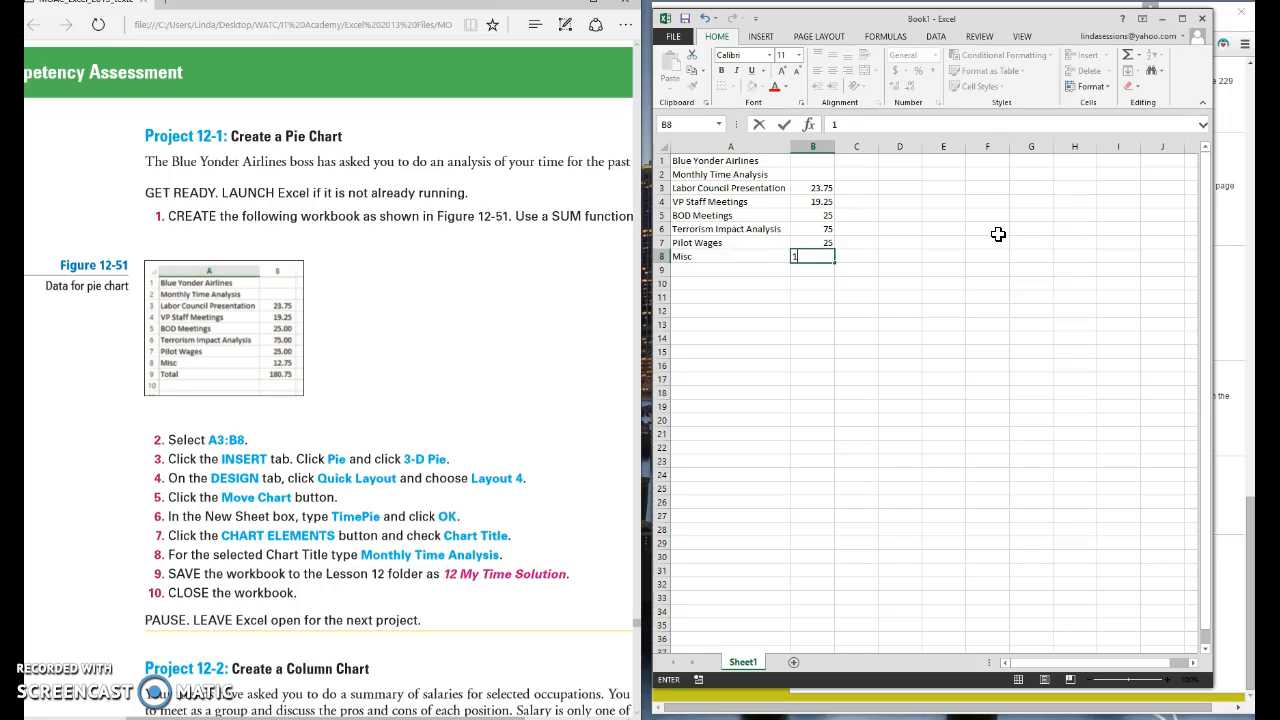
pyautogui.write('2.75')
pyautogui.press('Return')
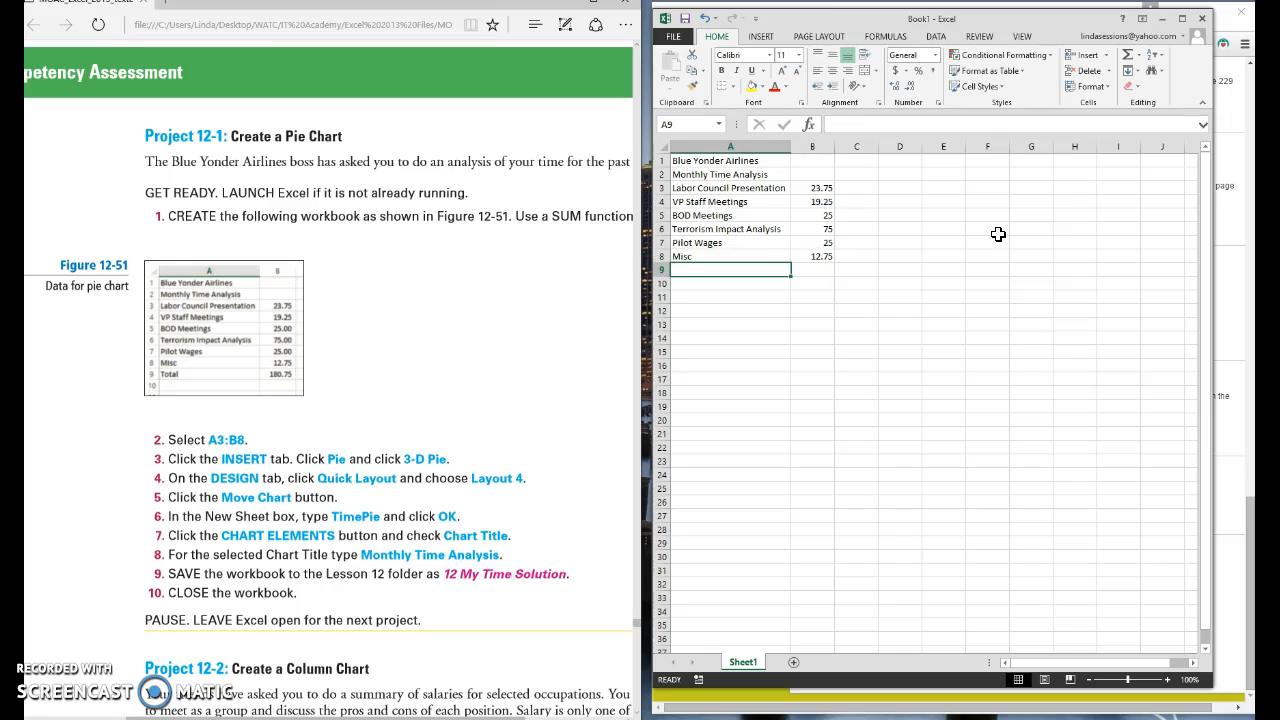
# - Label A9 "Total" and sum B3:B8 in B9 with the SUM function
pyautogui.write('Total')
pyautogui.press('Tab')
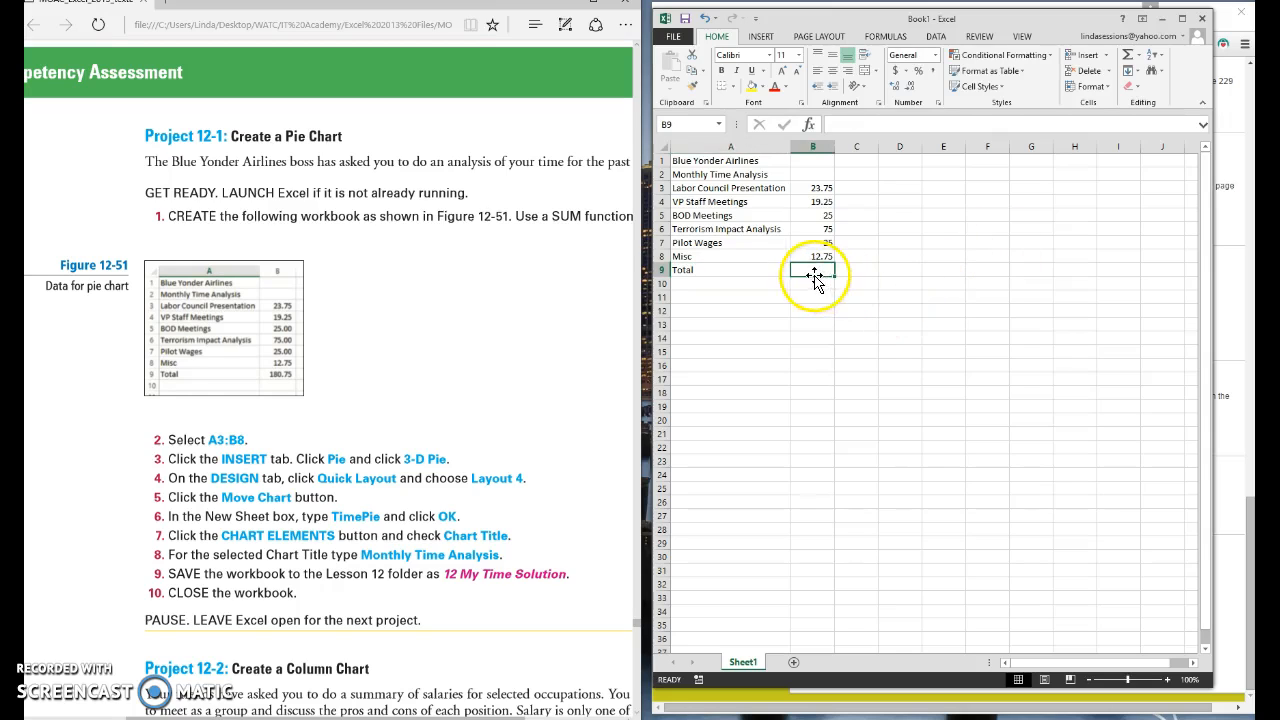
pyautogui.click(1128, 55)
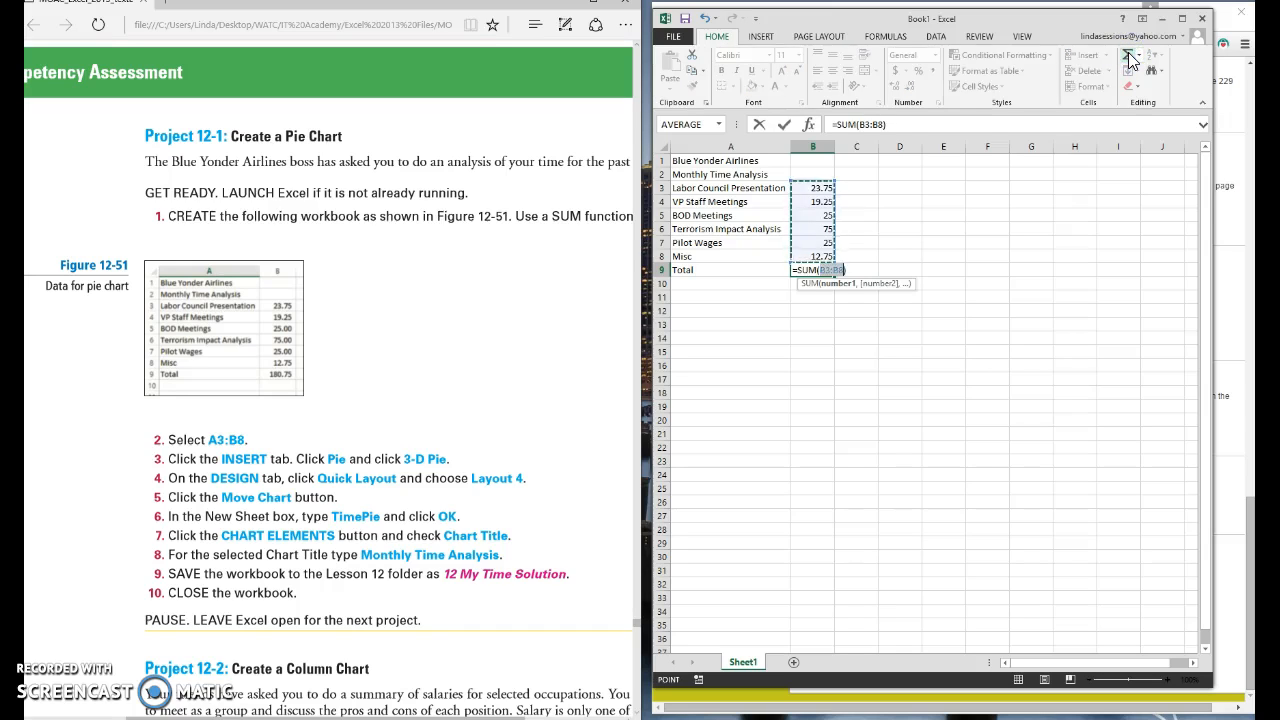
pyautogui.press('Return')
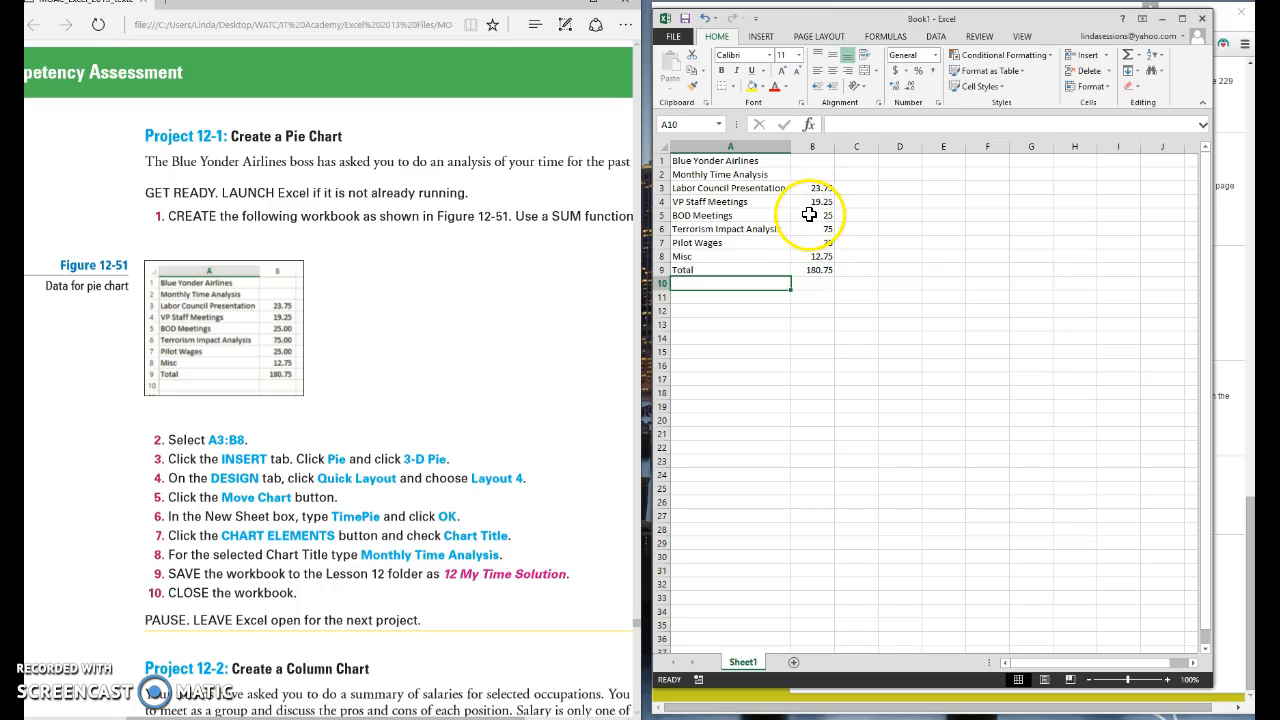
# - Format the values in B5:B7 to show two decimal places
pyautogui.moveTo(809, 214); pyautogui.dragTo(808, 243)
pyautogui.tripleClick(895, 87)
pyautogui.click(910, 88)
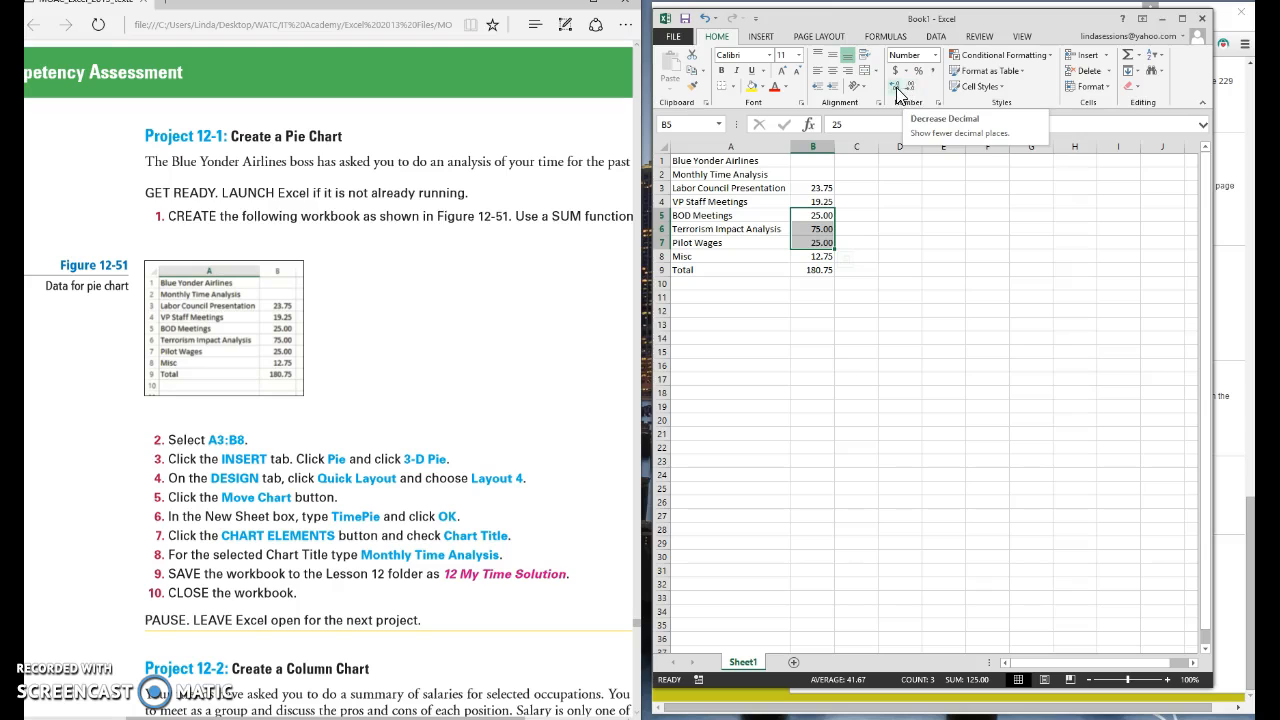
pyautogui.click(793, 376)
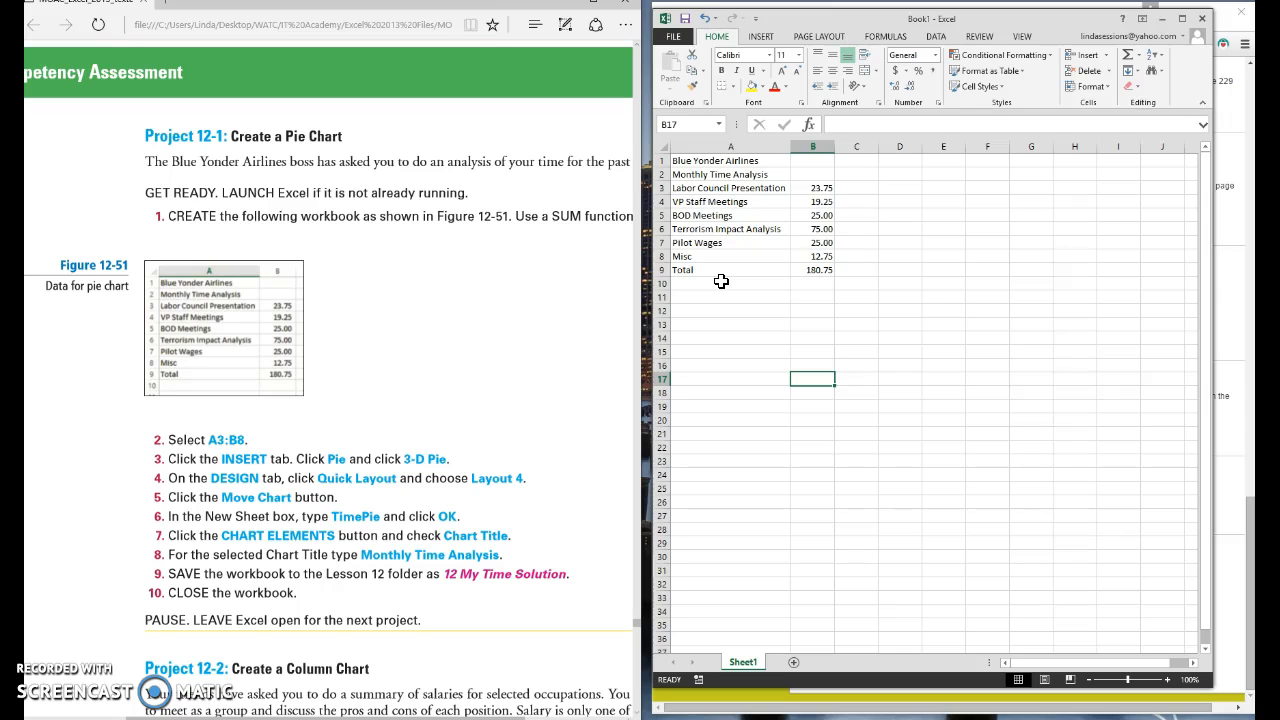
# - Insert a 3-D pie chart based on the activity names and hours in A3:B8
pyautogui.moveTo(716, 186); pyautogui.dragTo(803, 258)
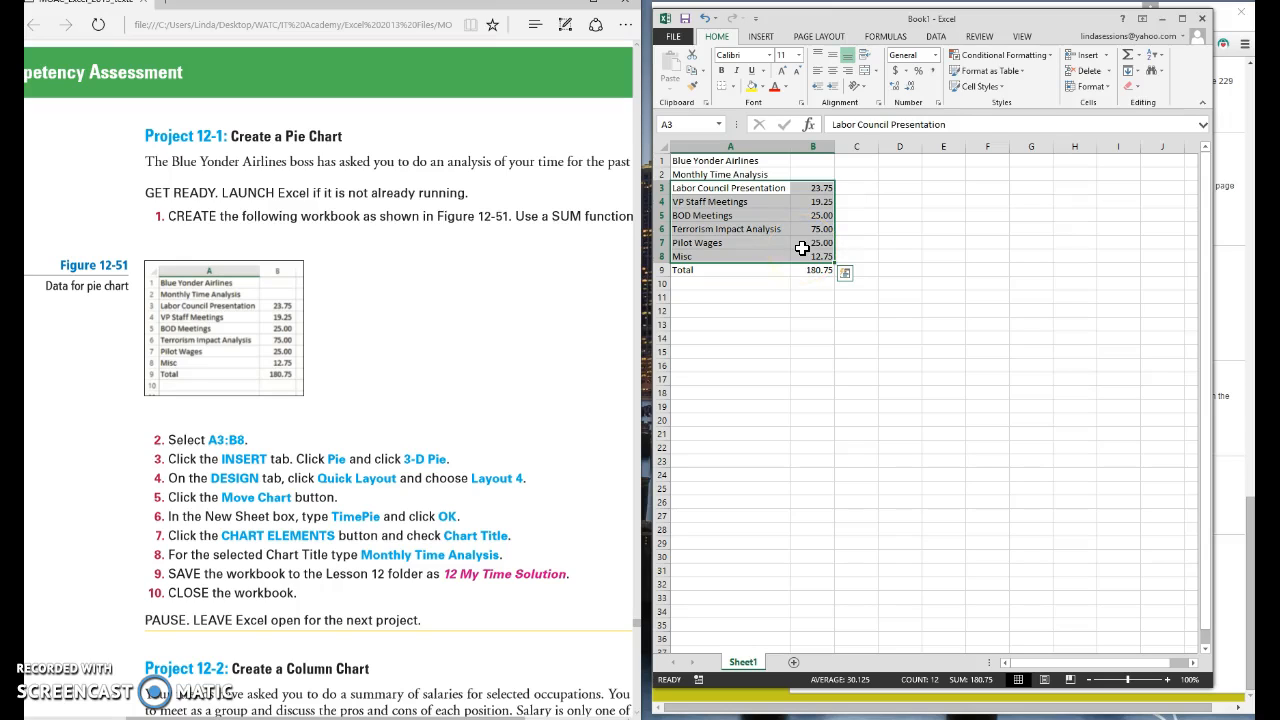
pyautogui.click(761, 37)
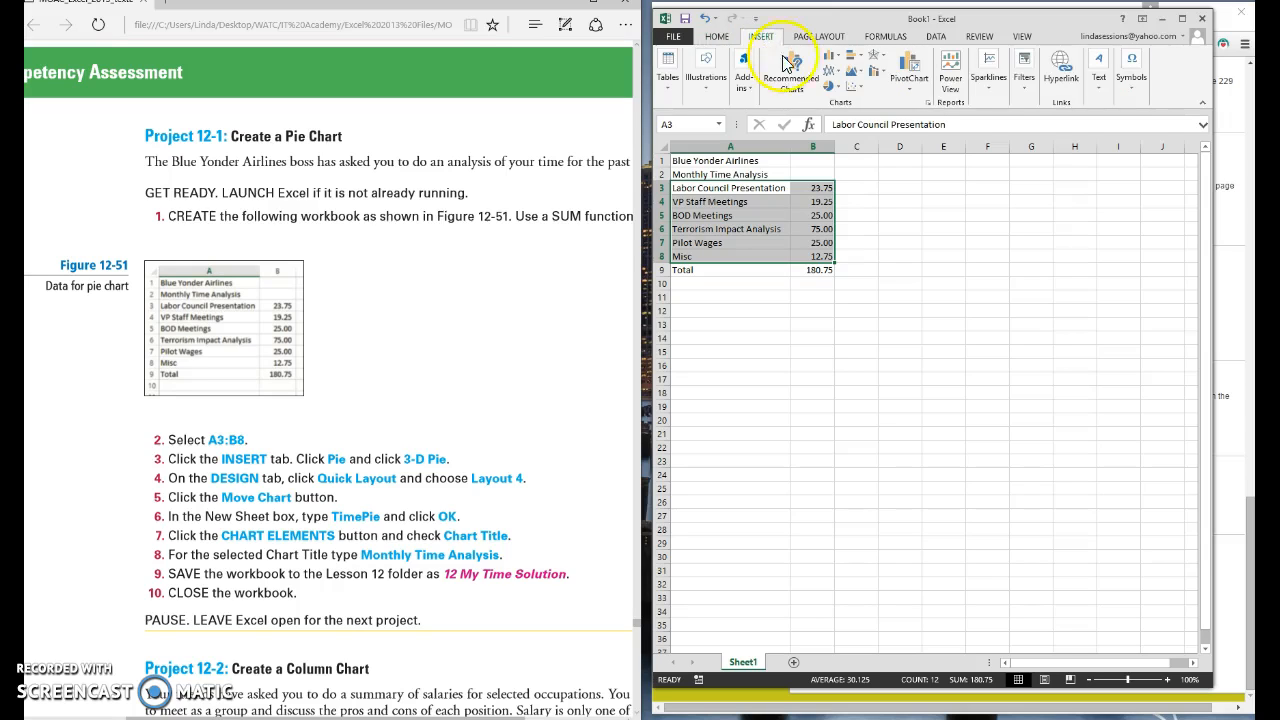
pyautogui.click(838, 90)
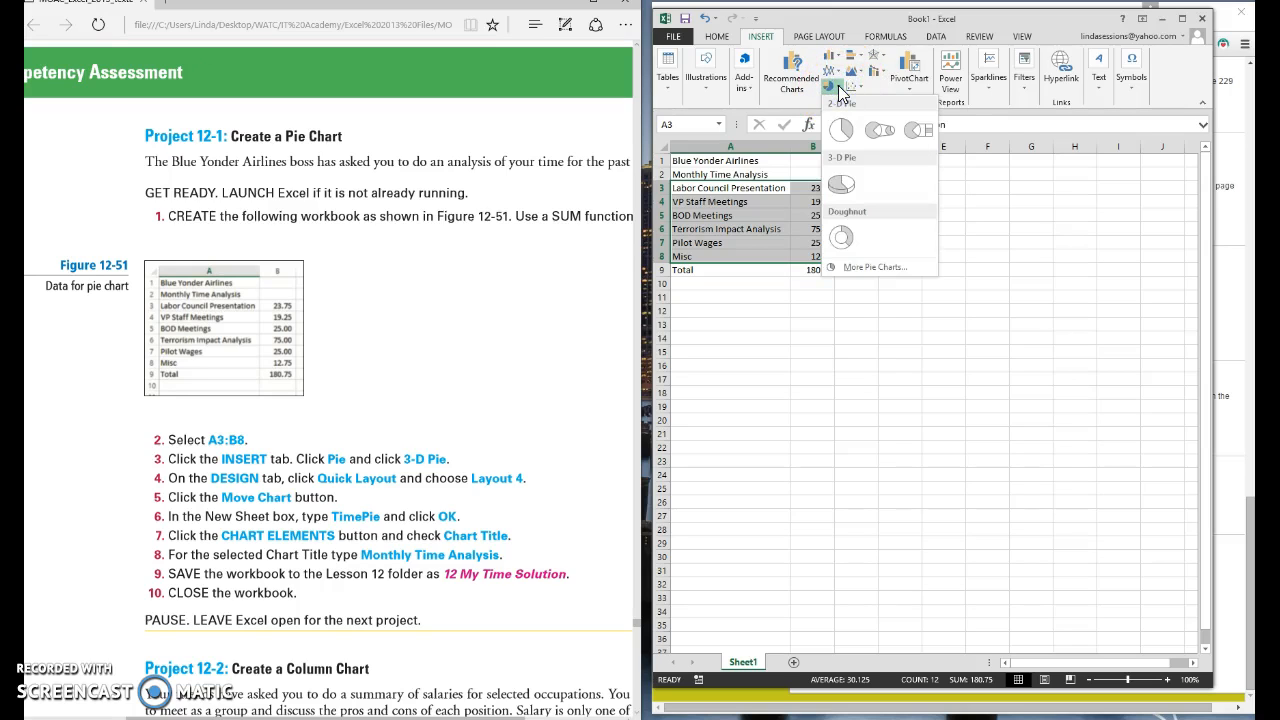
pyautogui.click(842, 188)
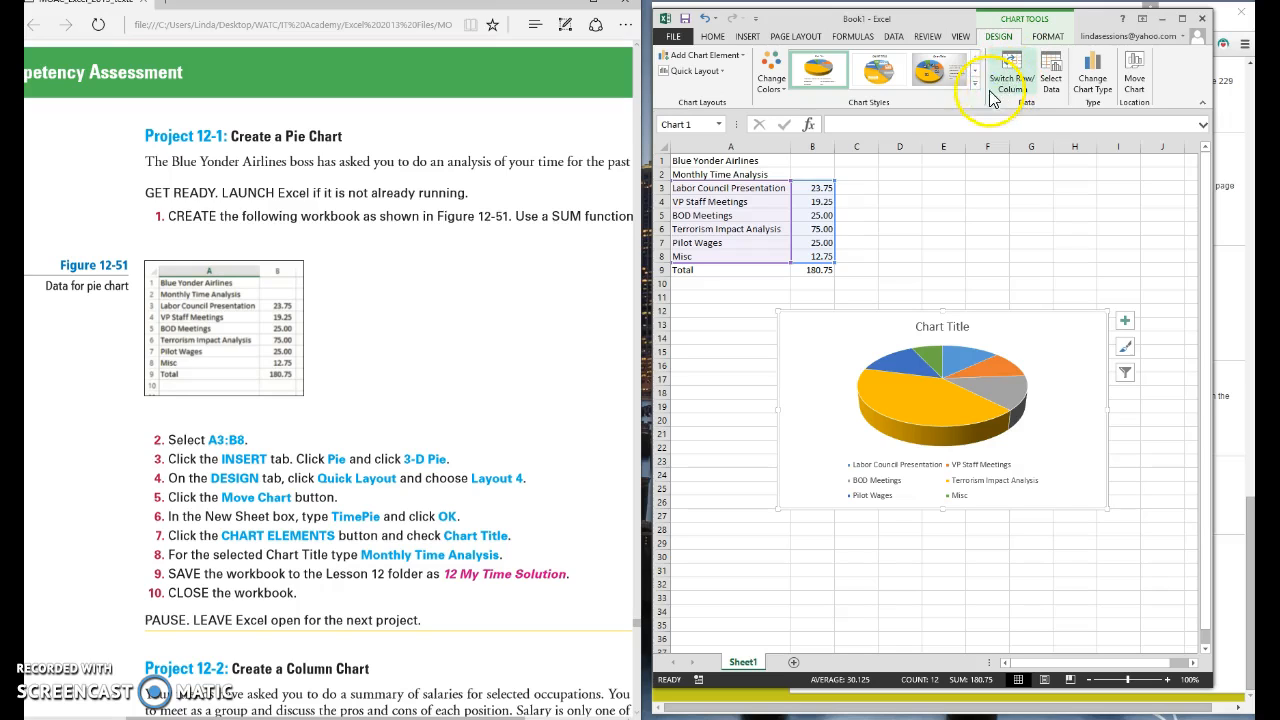
# - Apply quick layout Layout 4 to the pie chart
pyautogui.click(722, 73)
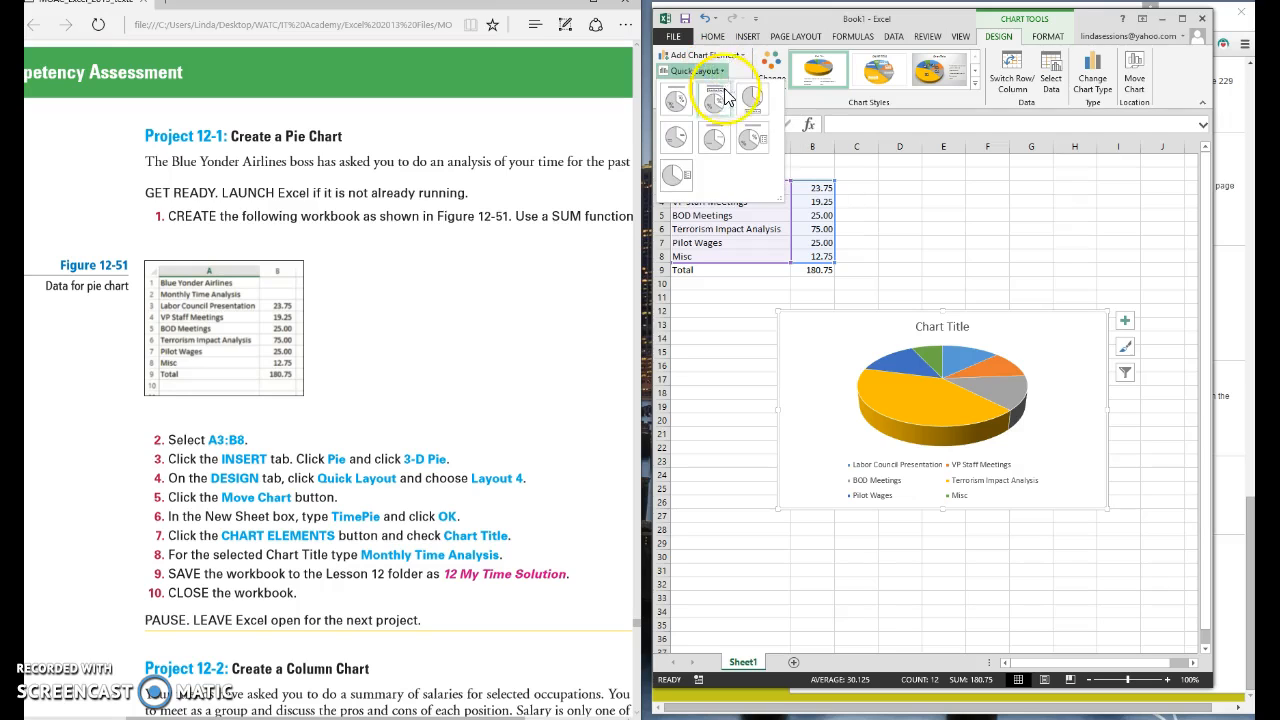
pyautogui.click(676, 140)
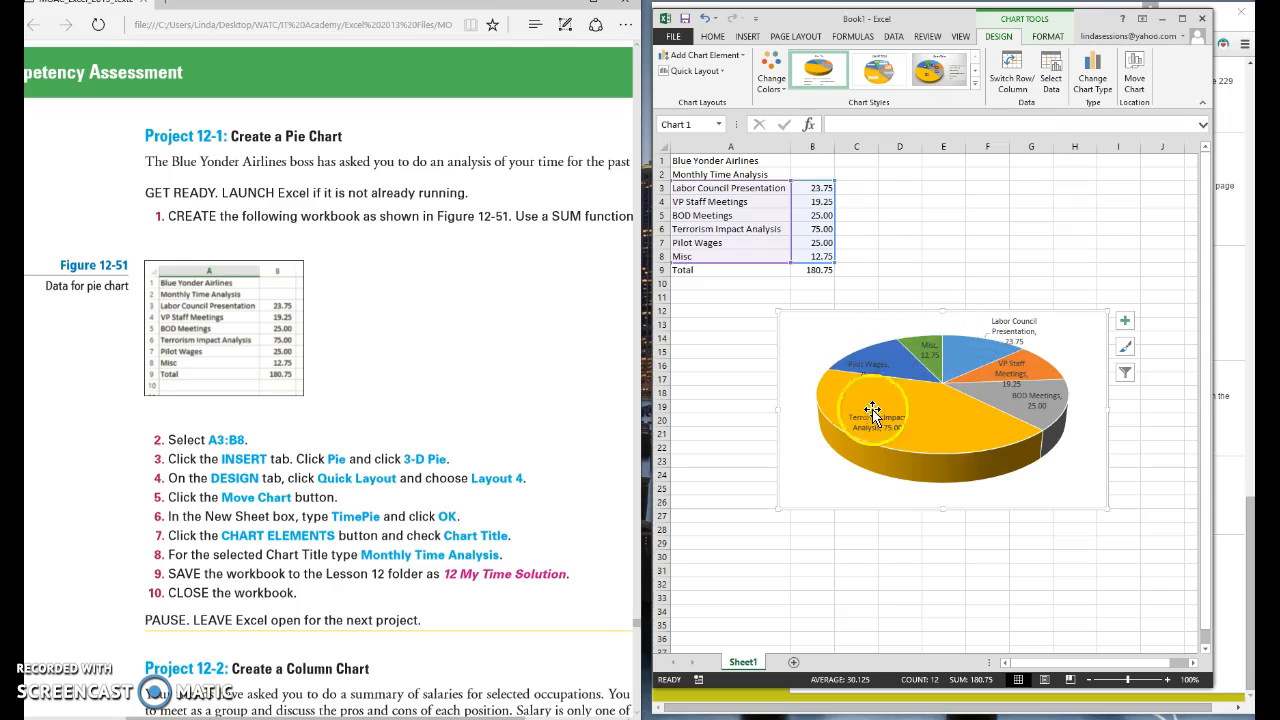
pyautogui.moveTo(928, 422)
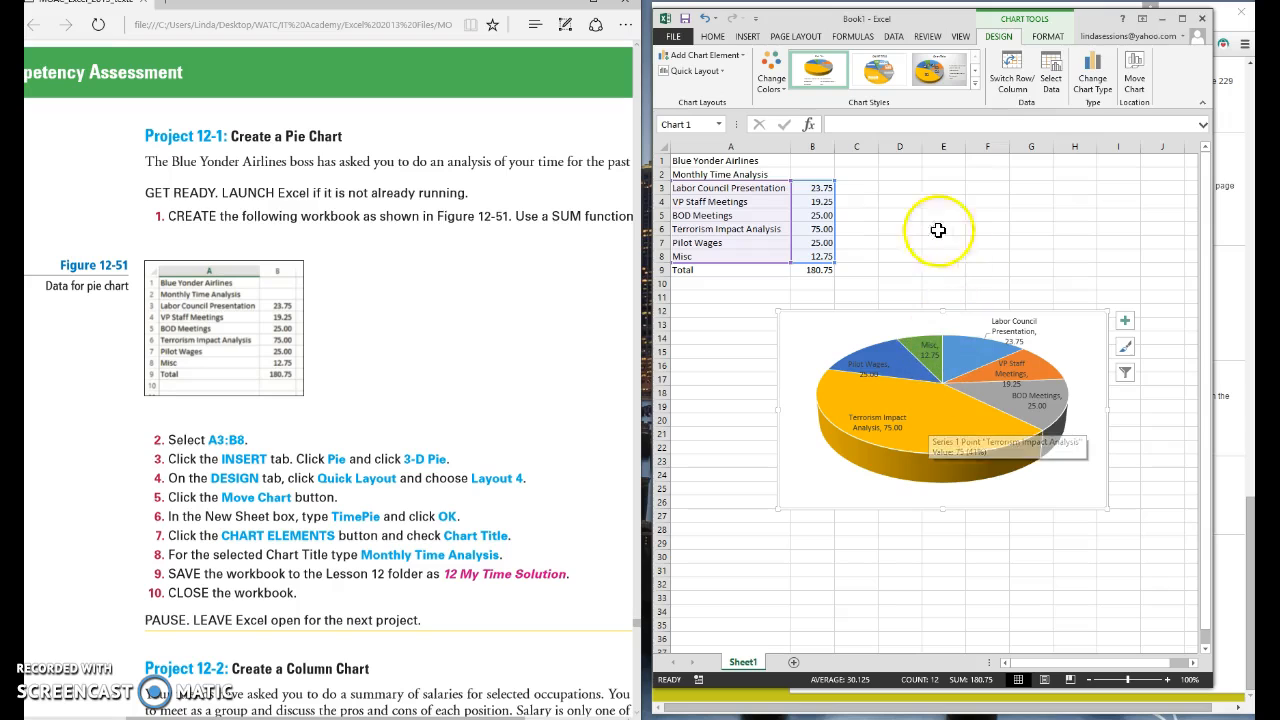
# - Move the pie chart to a new sheet named "Time Pie"
pyautogui.click(1135, 80)
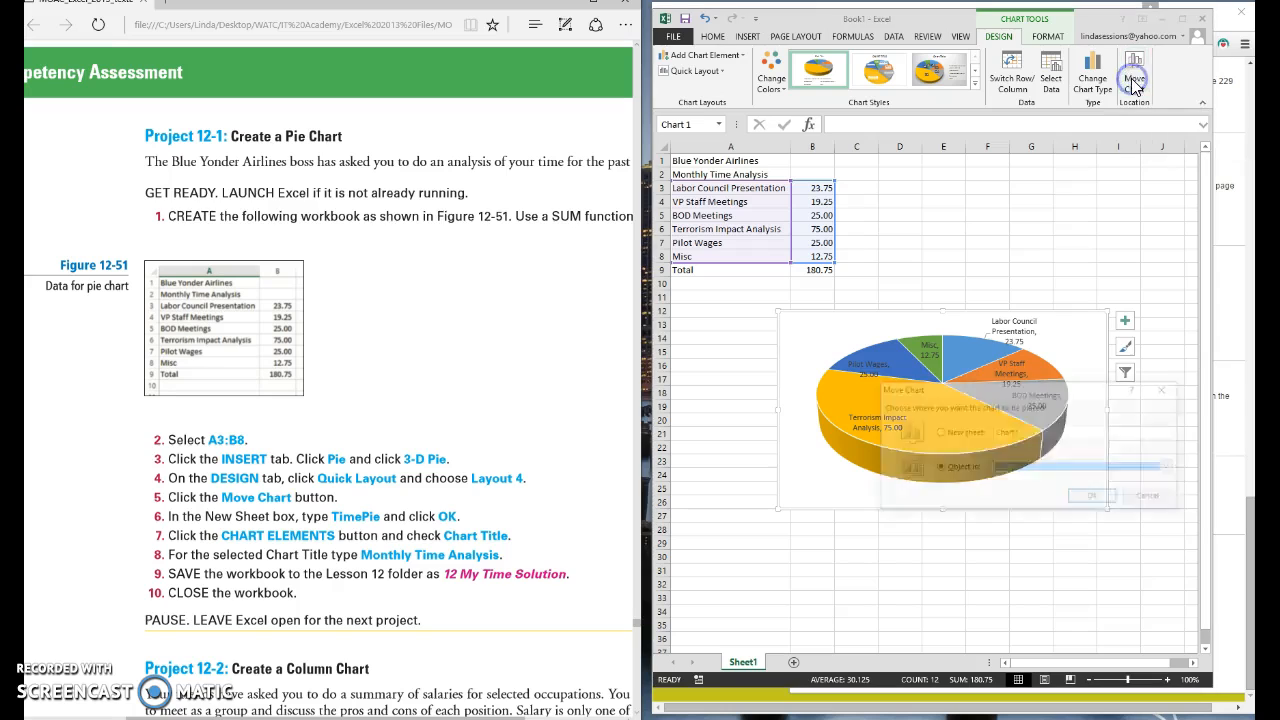
pyautogui.click(939, 433)
pyautogui.click(1025, 432)
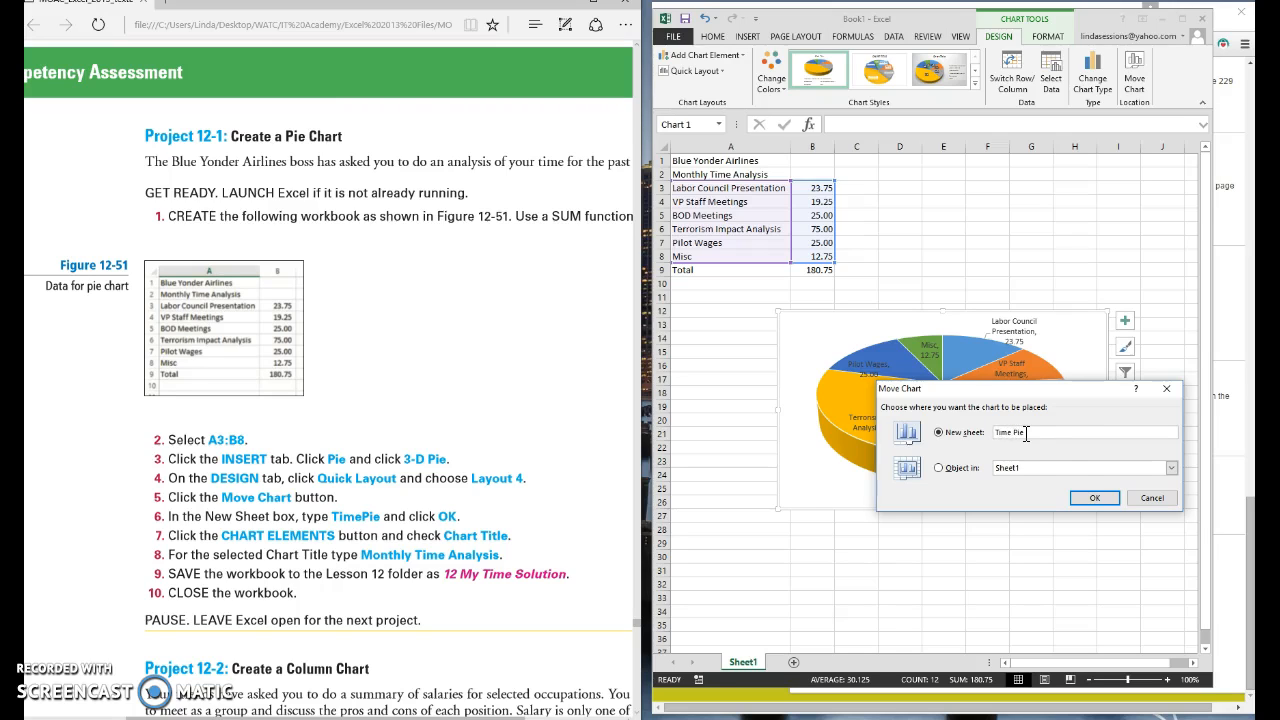
pyautogui.click(1095, 498)
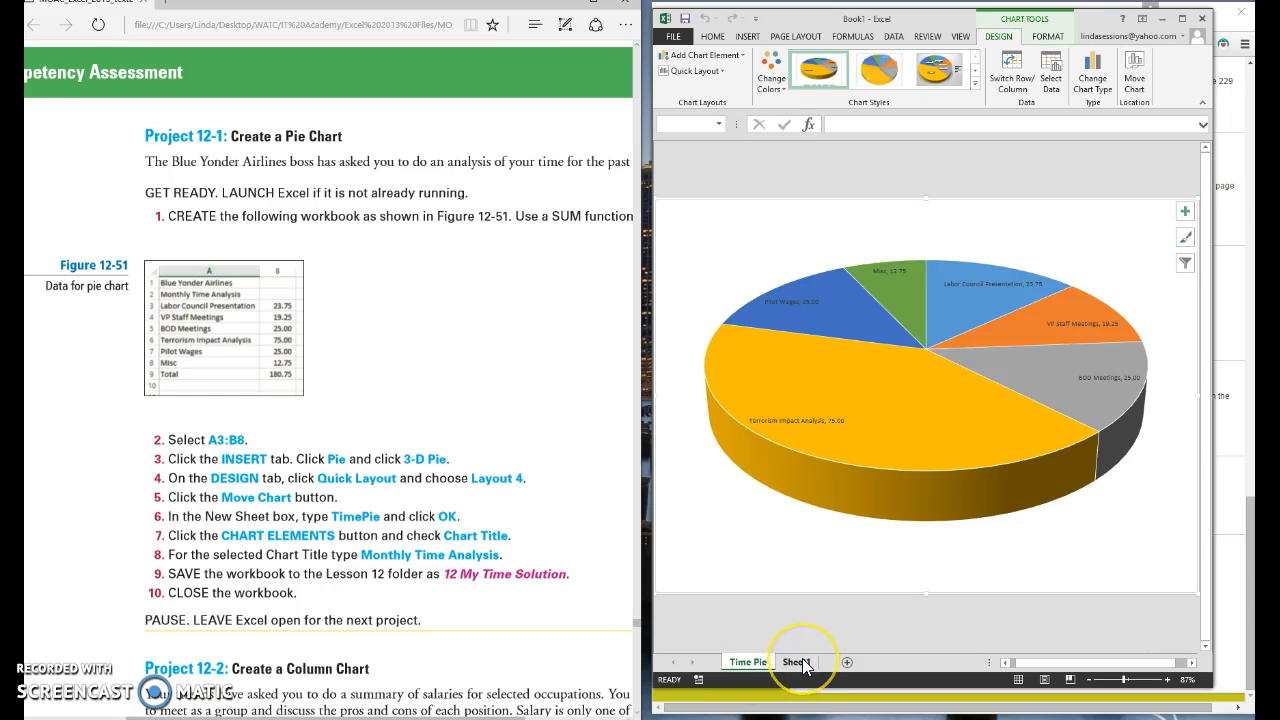
pyautogui.click(742, 667)
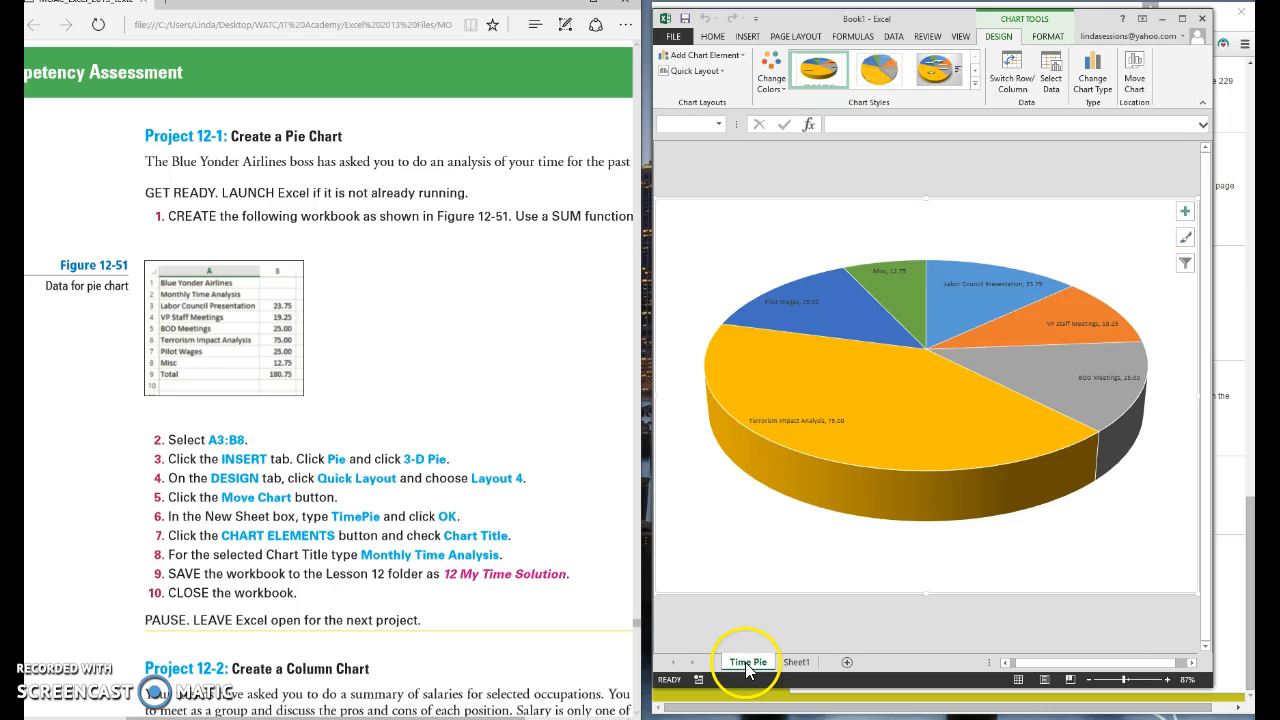
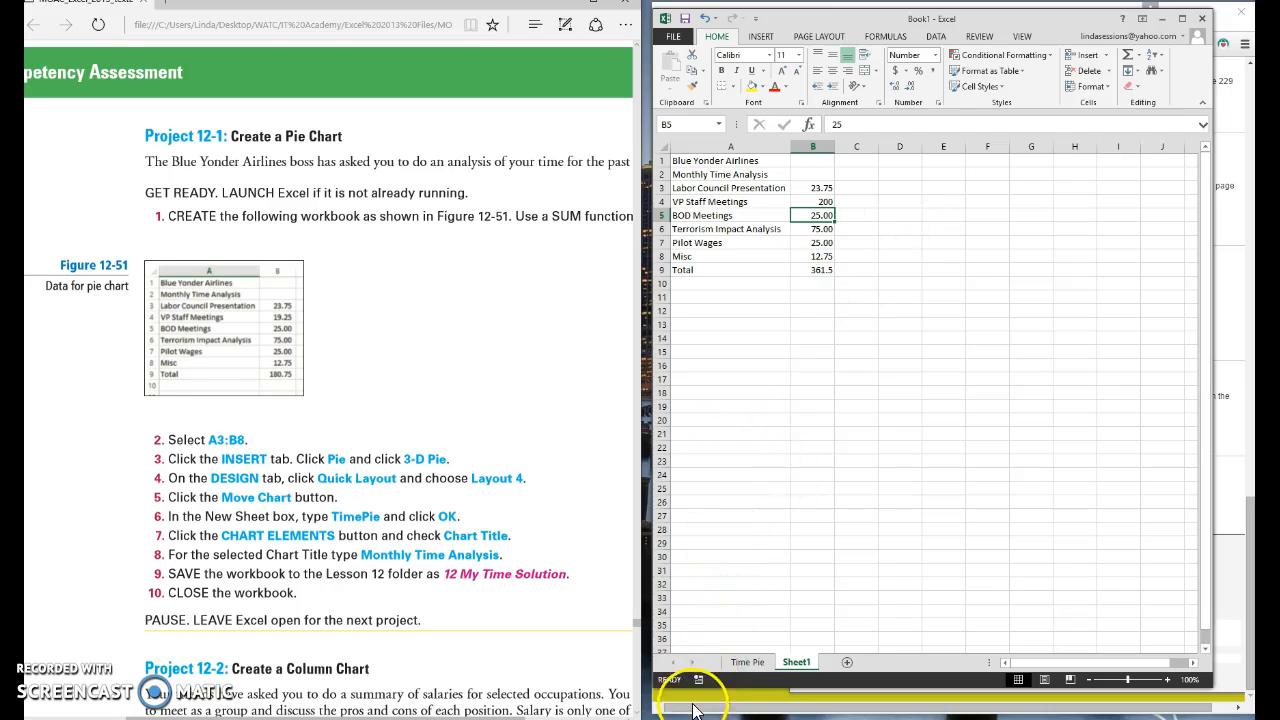
# - Undo the last change to the VP Staff Meetings value on Sheet1 and check the chart on the Time Pie sheet
pyautogui.click(745, 664)
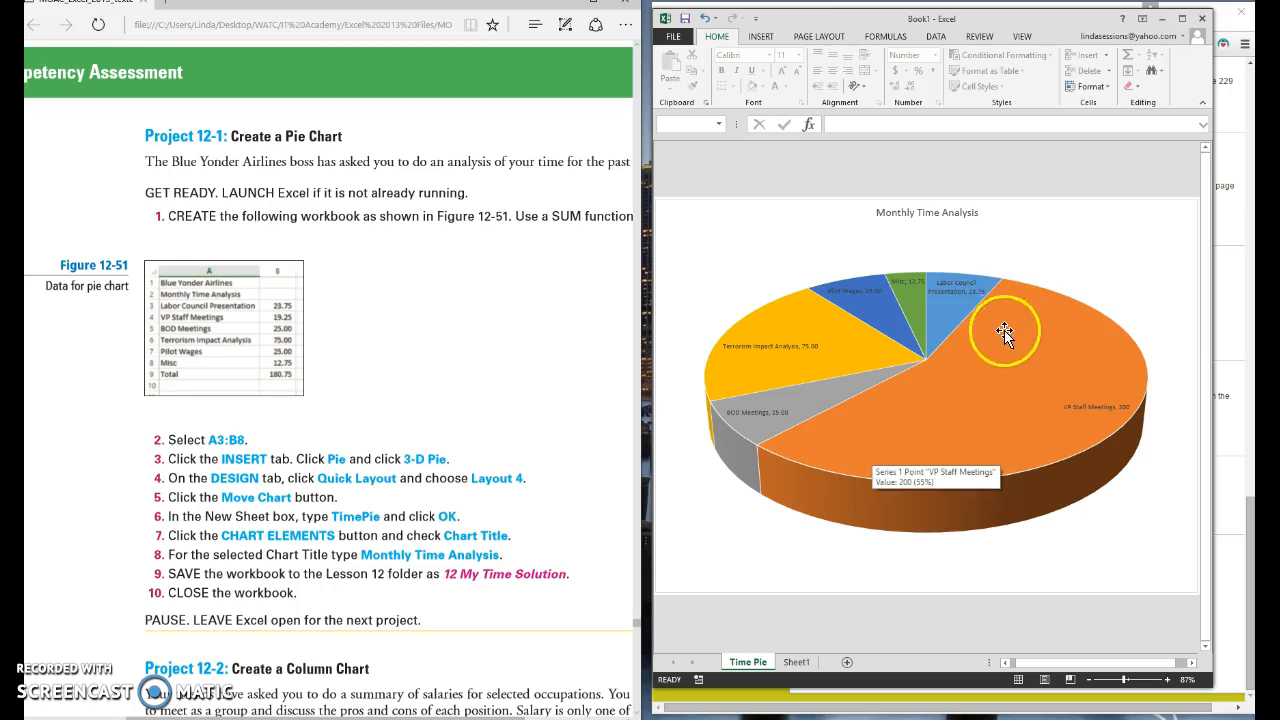
pyautogui.click(796, 662)
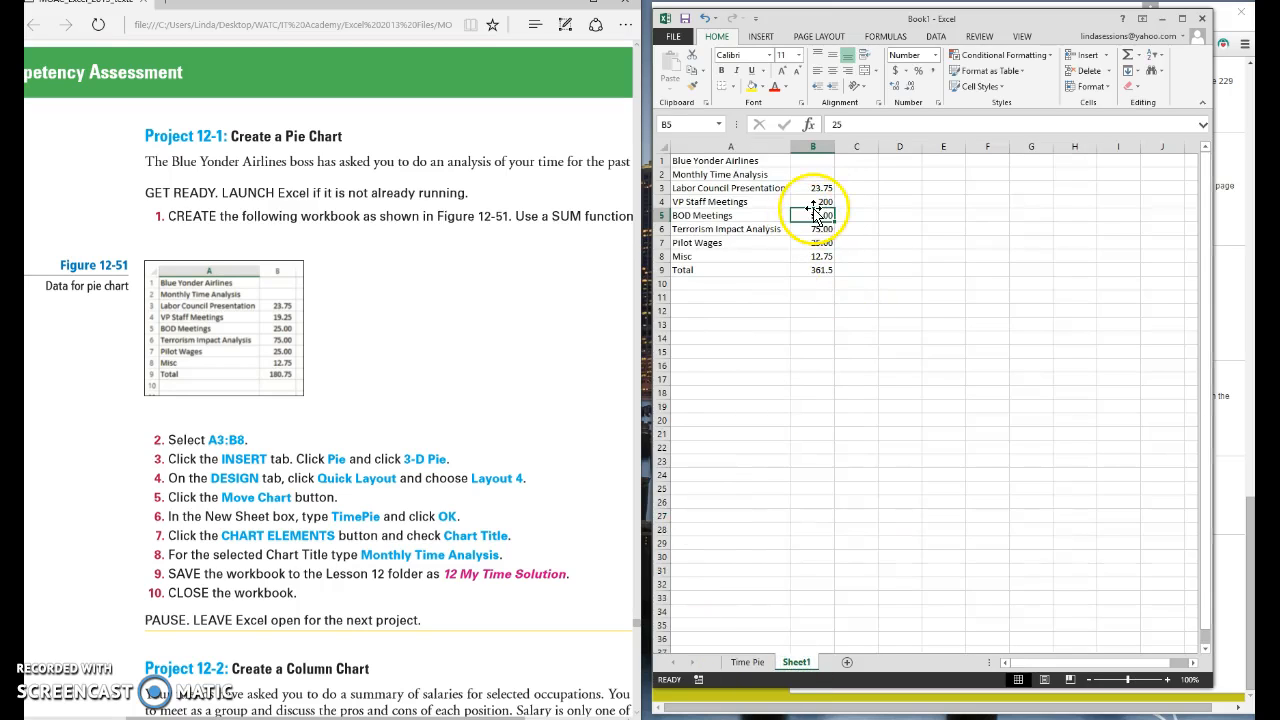
pyautogui.click(704, 18)
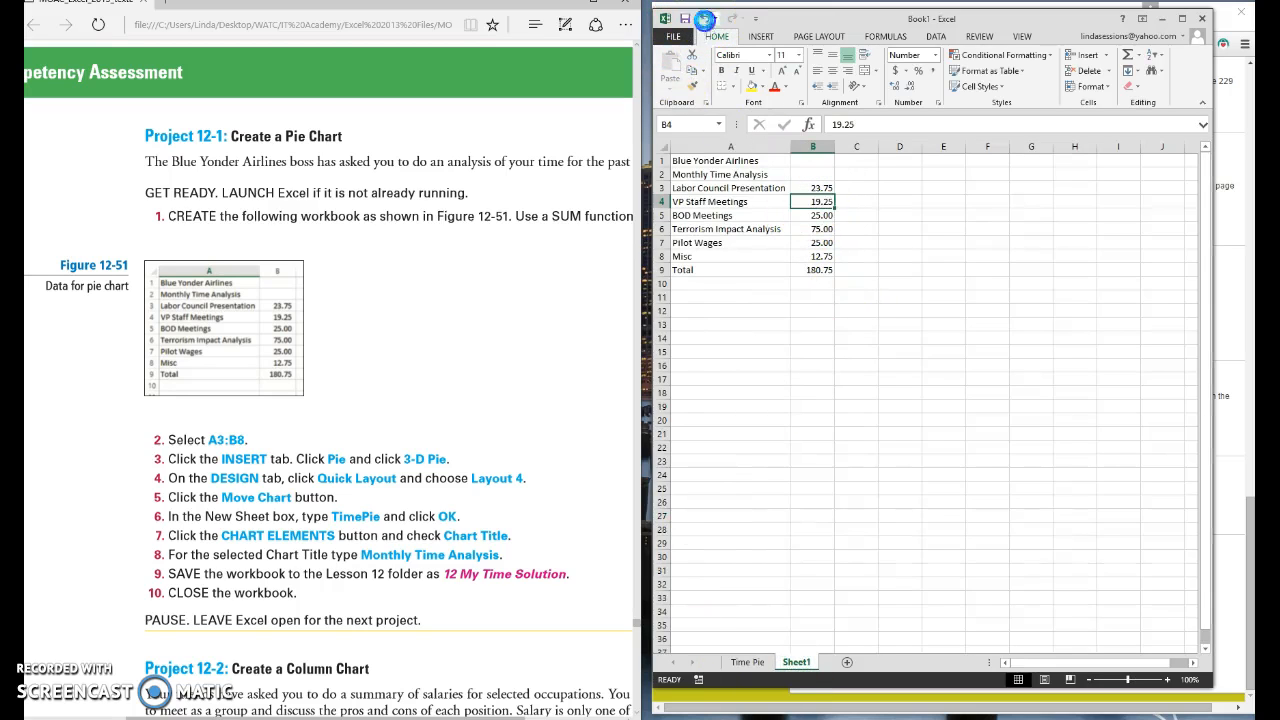
pyautogui.click(772, 392)
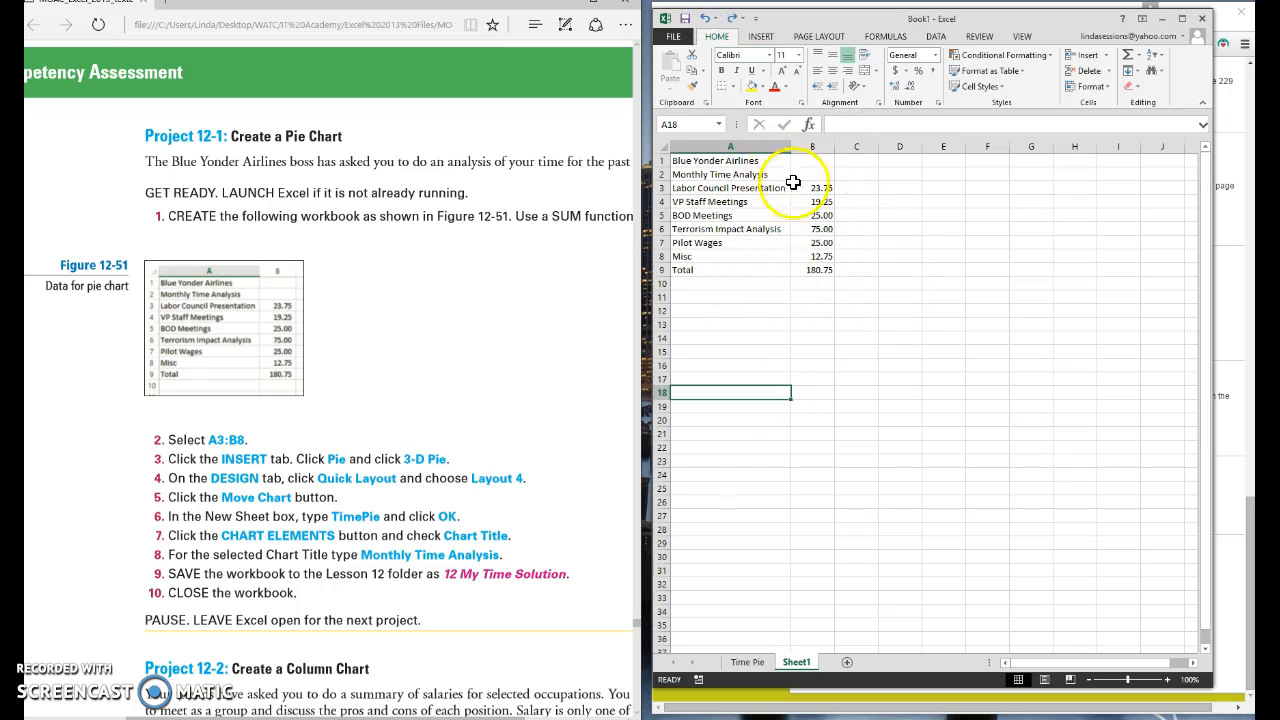
pyautogui.click(748, 662)
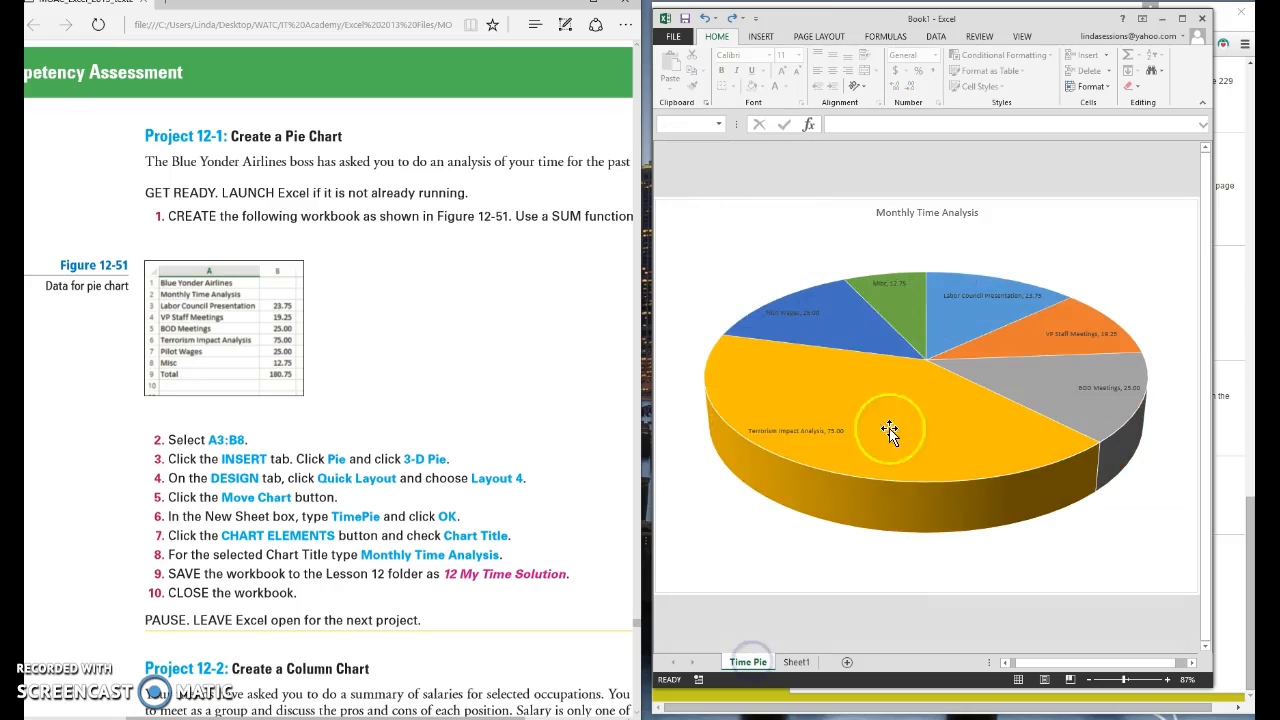
pyautogui.moveTo(880, 475)
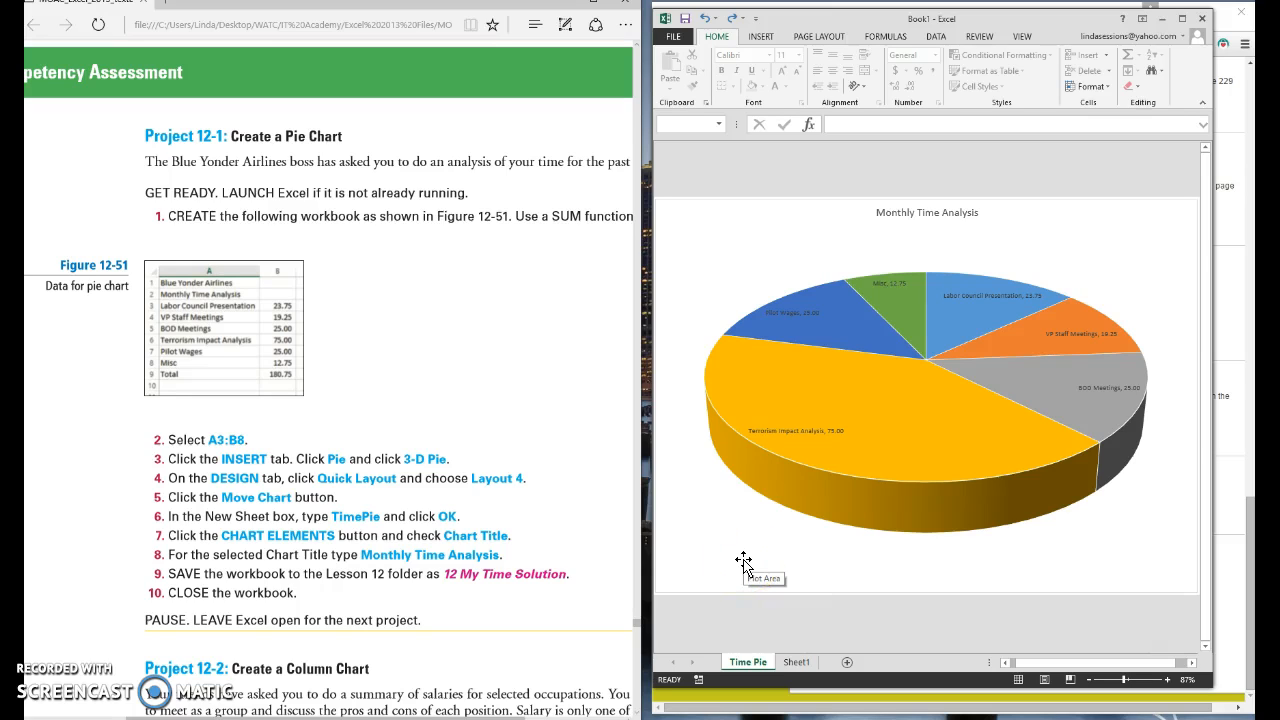
# - Switch to the textbook PDF and examine the Project 12-2 column chart instructions and data figure
pyautogui.click(1203, 20)
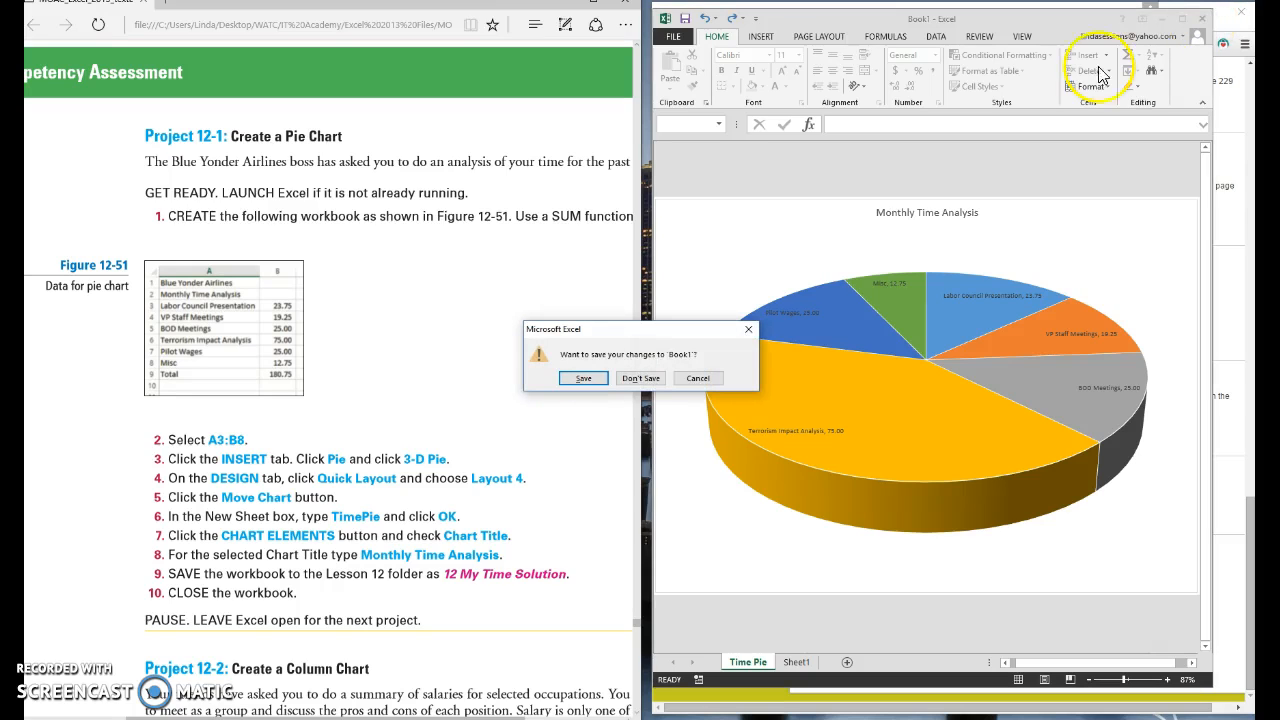
pyautogui.click(693, 379)
pyautogui.click(449, 349)
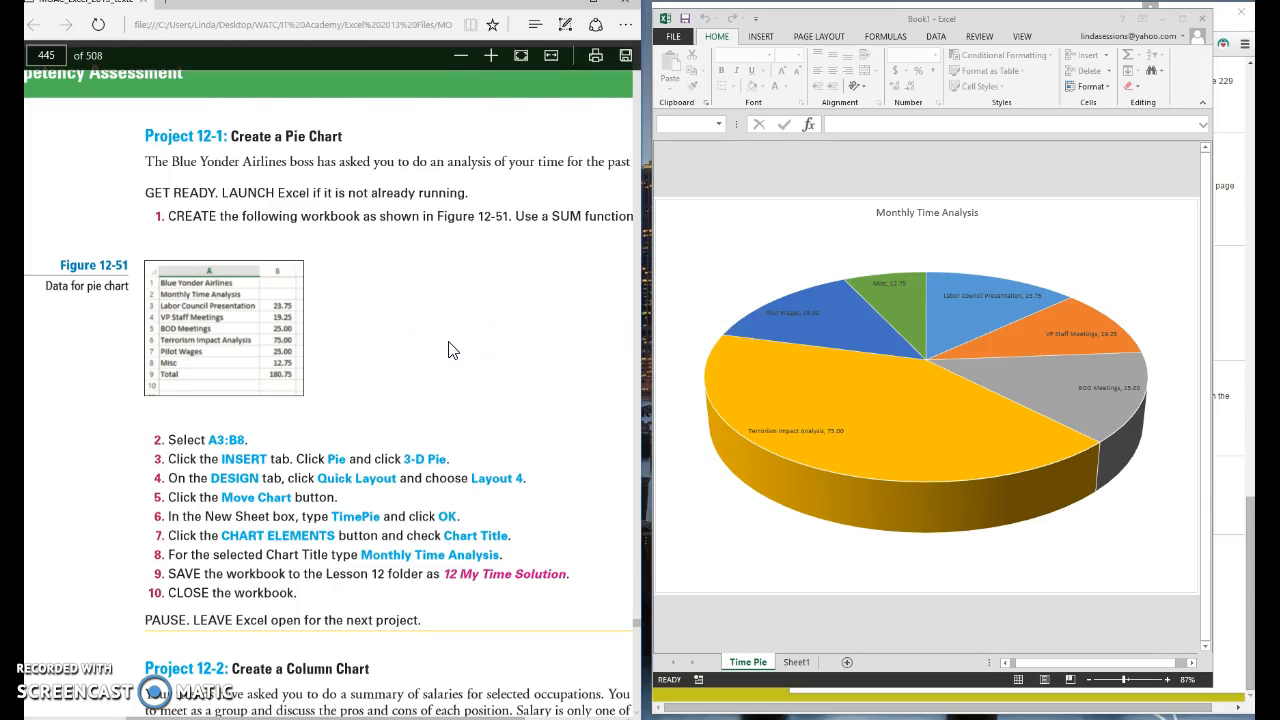
pyautogui.scroll(-10, 449, 349)
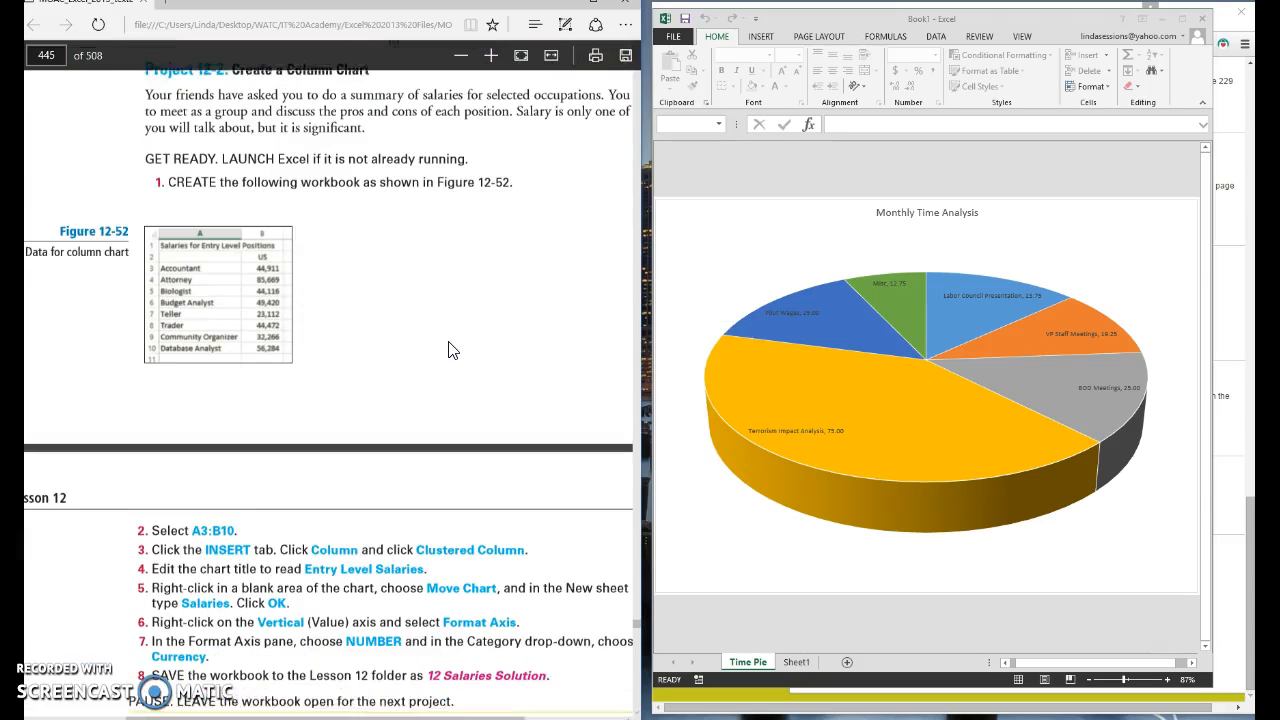
pyautogui.scroll(-1, 449, 349)
pyautogui.scroll(3, 449, 349)
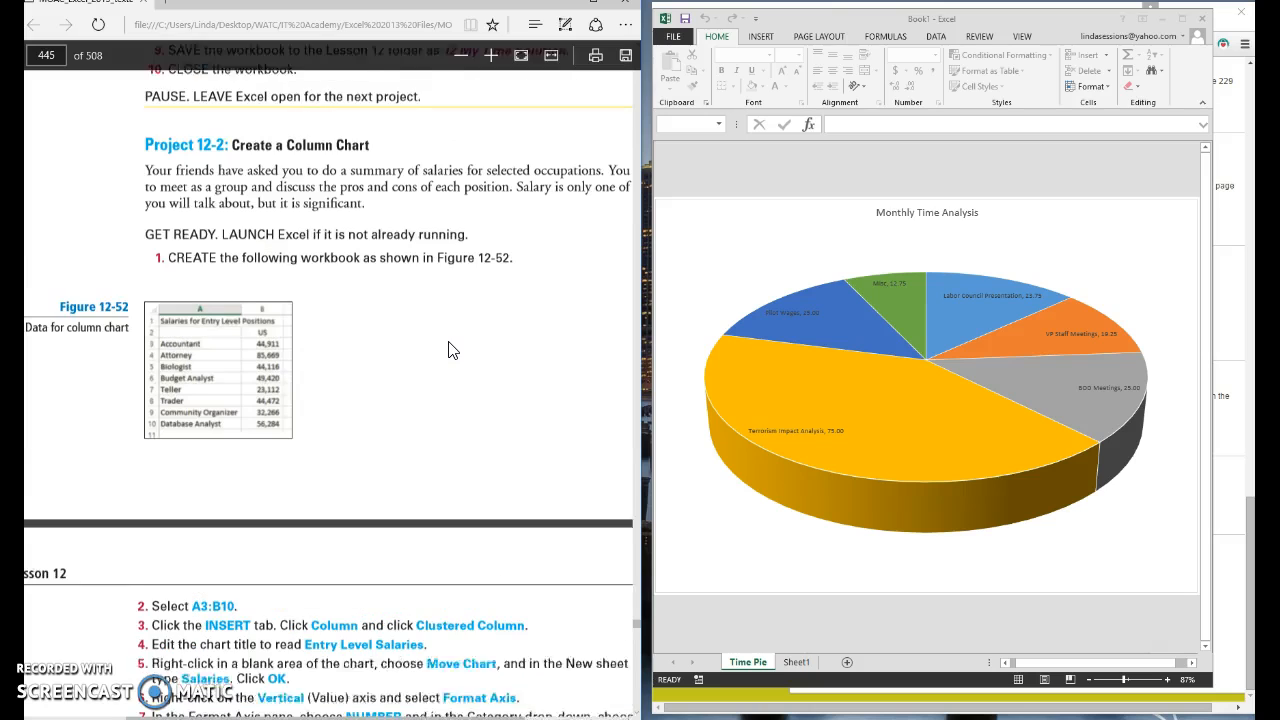
# - Switch back to Excel and create a new blank workbook
pyautogui.click(818, 228)
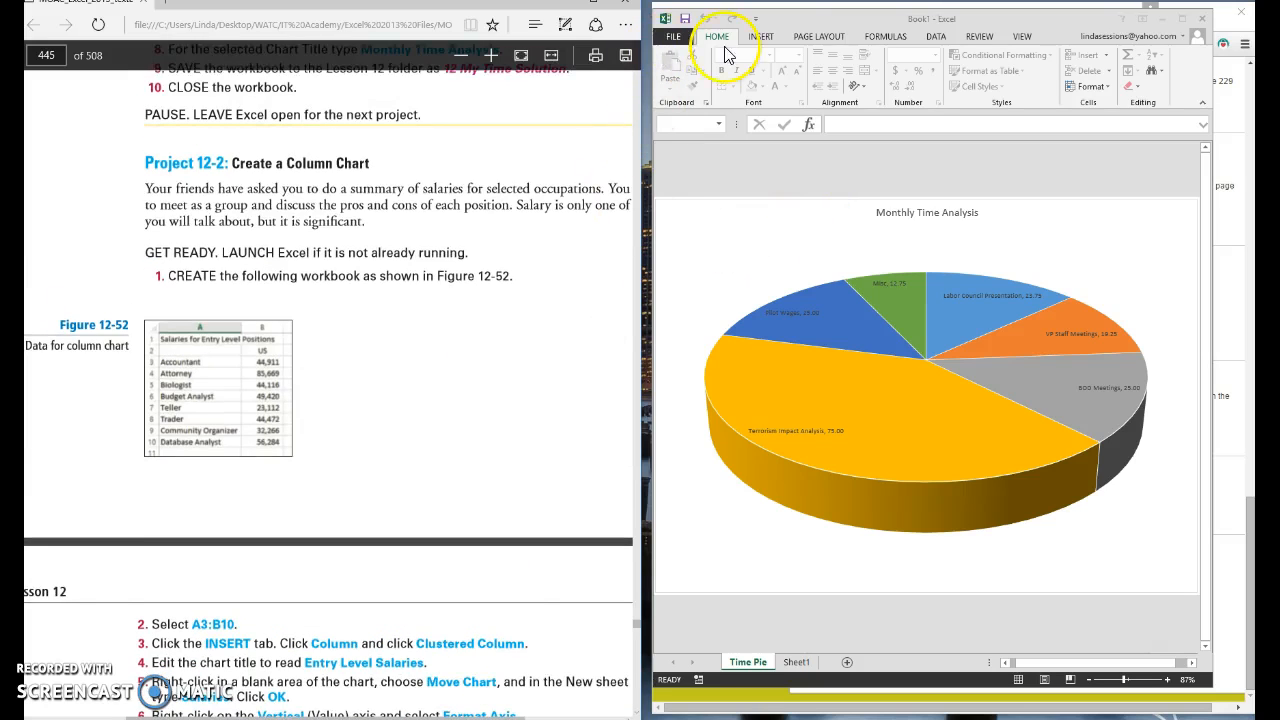
pyautogui.click(674, 37)
pyautogui.click(674, 40)
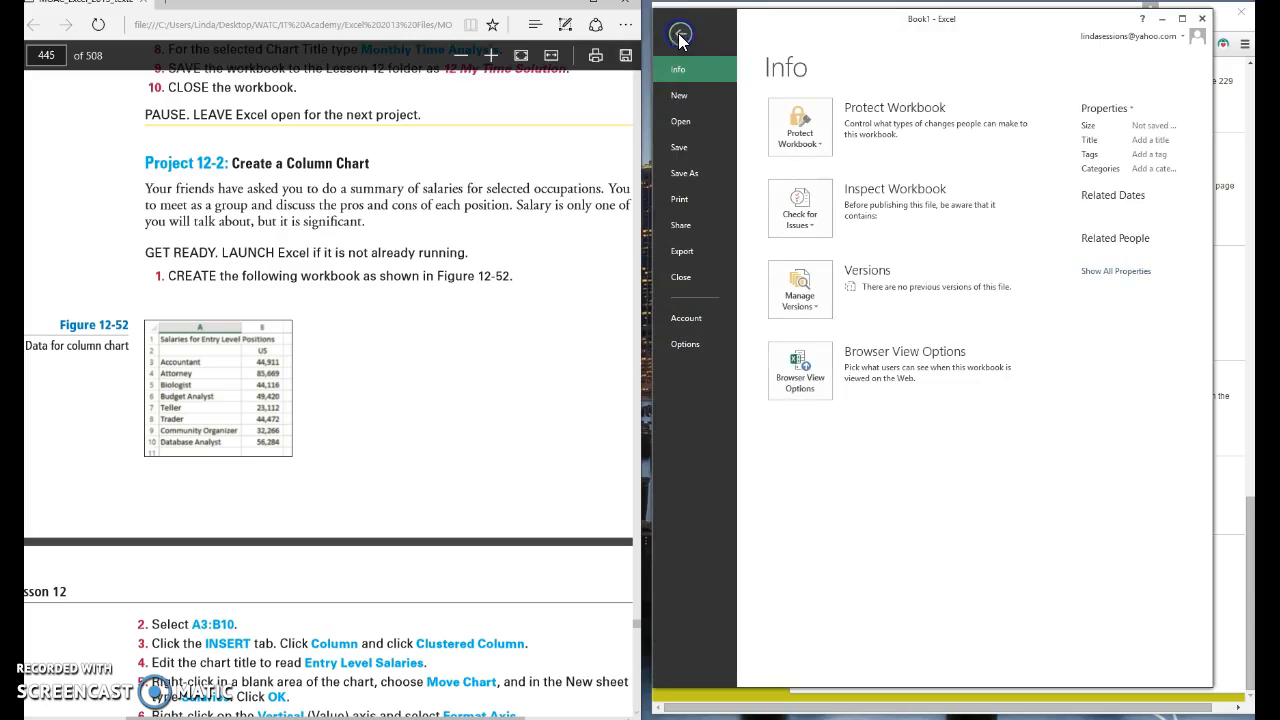
pyautogui.click(687, 121)
pyautogui.click(679, 95)
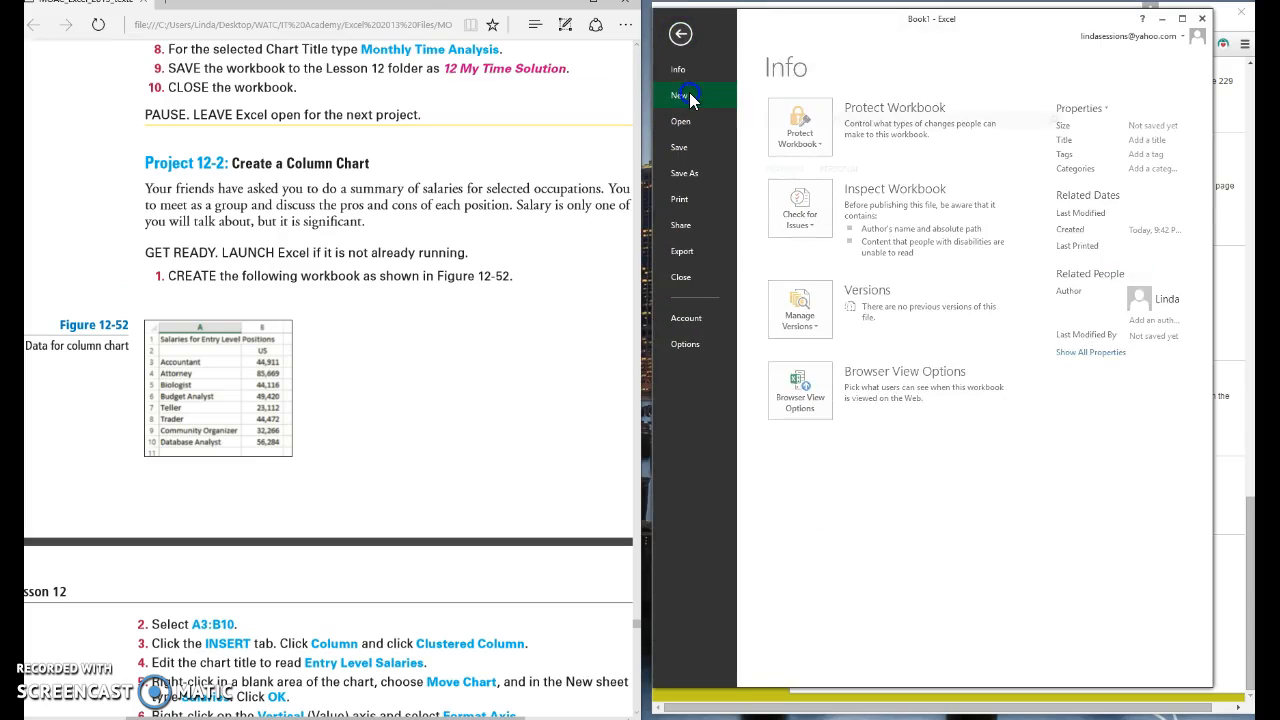
pyautogui.click(824, 309)
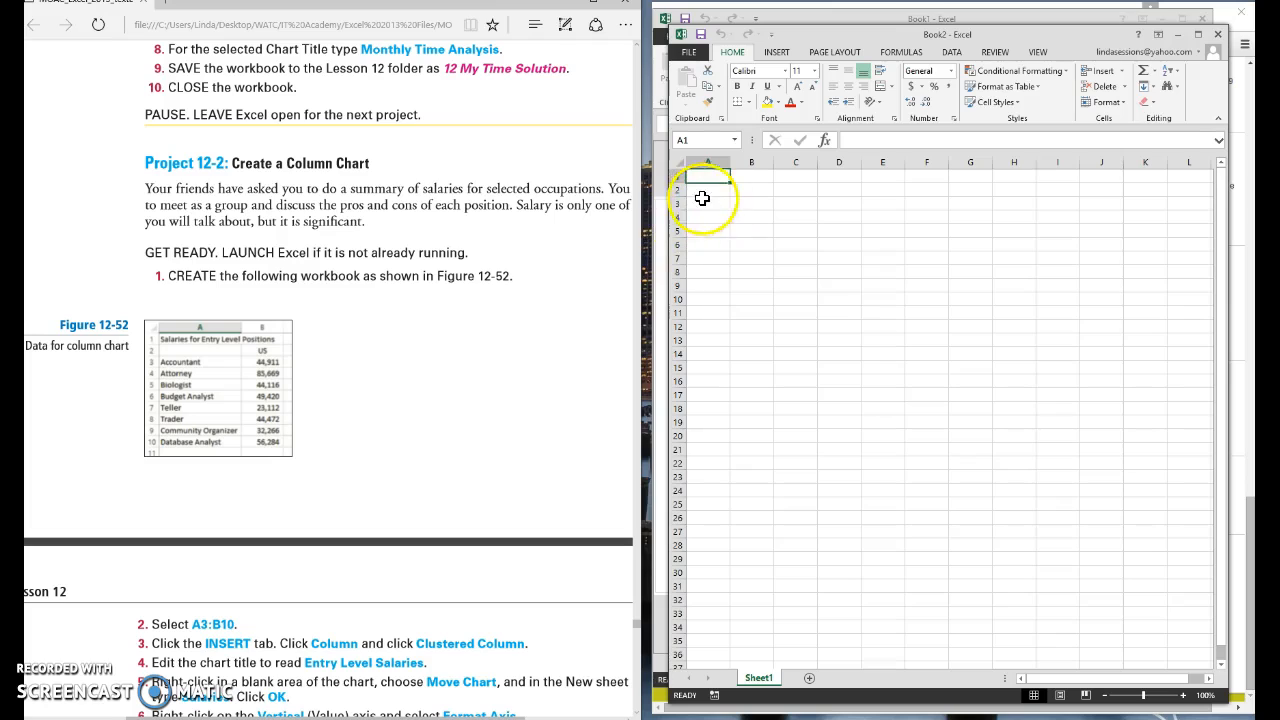
# - Enter the title "Salaries for Entry Level Positions" in A1 and the column heading "US" in B2
pyautogui.click(707, 175)
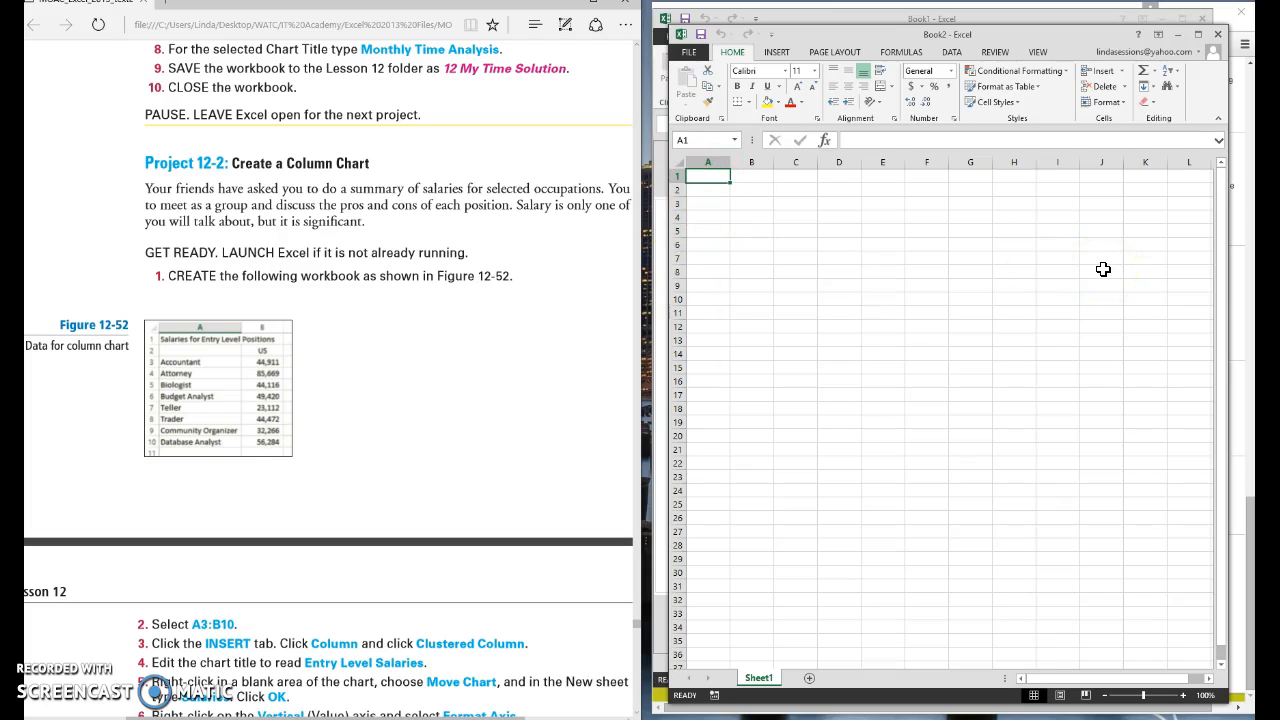
pyautogui.write('Salaries for Entry Level Posi')
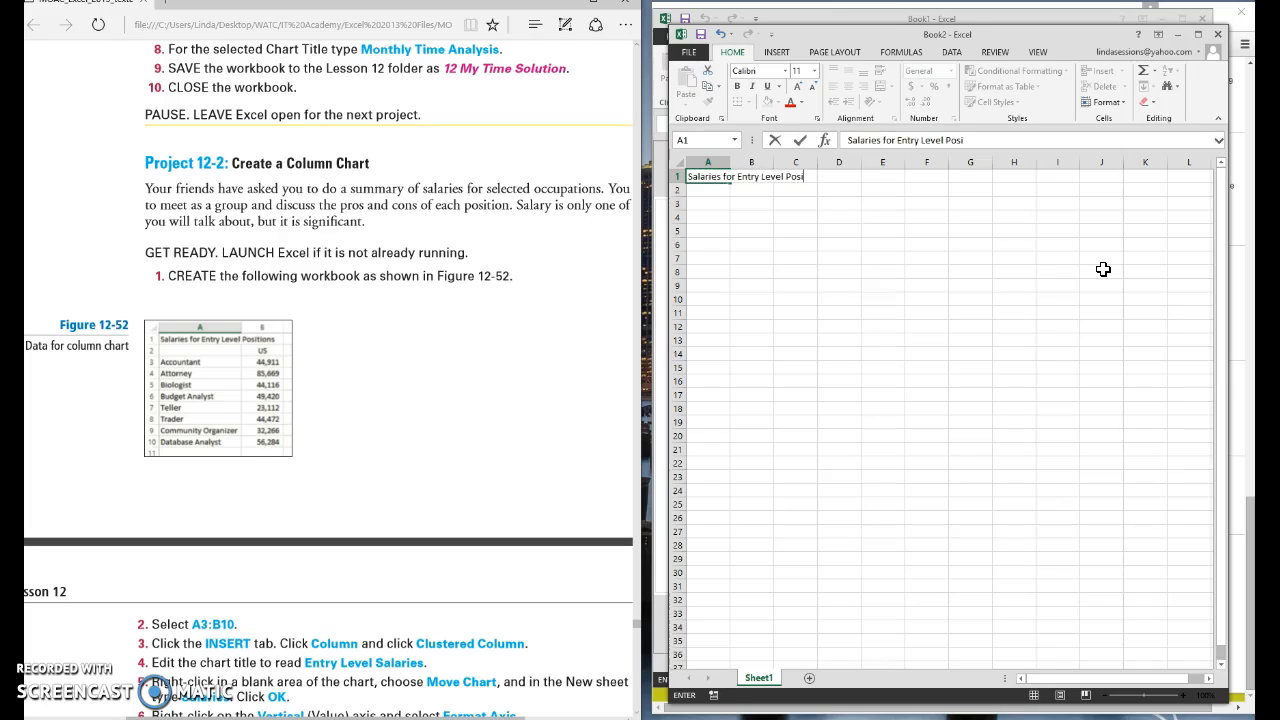
pyautogui.press('Return')
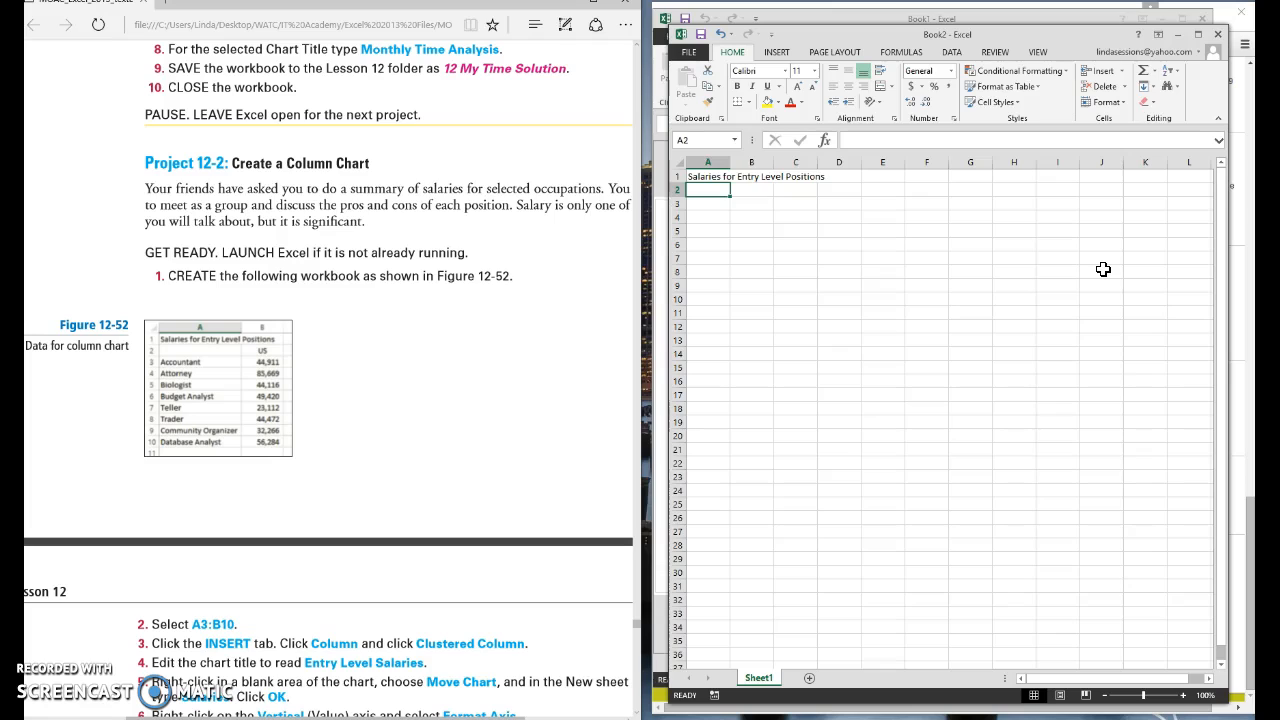
pyautogui.press('Right')
pyautogui.press('Right')
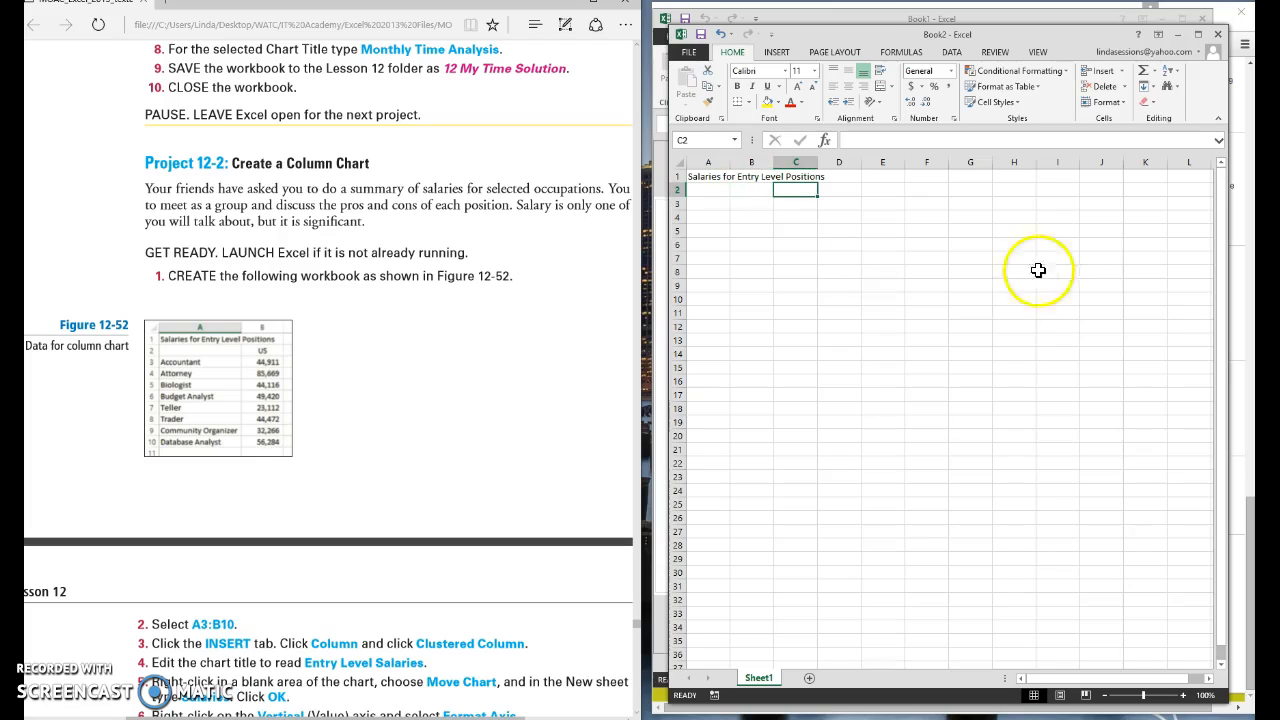
pyautogui.click(755, 191)
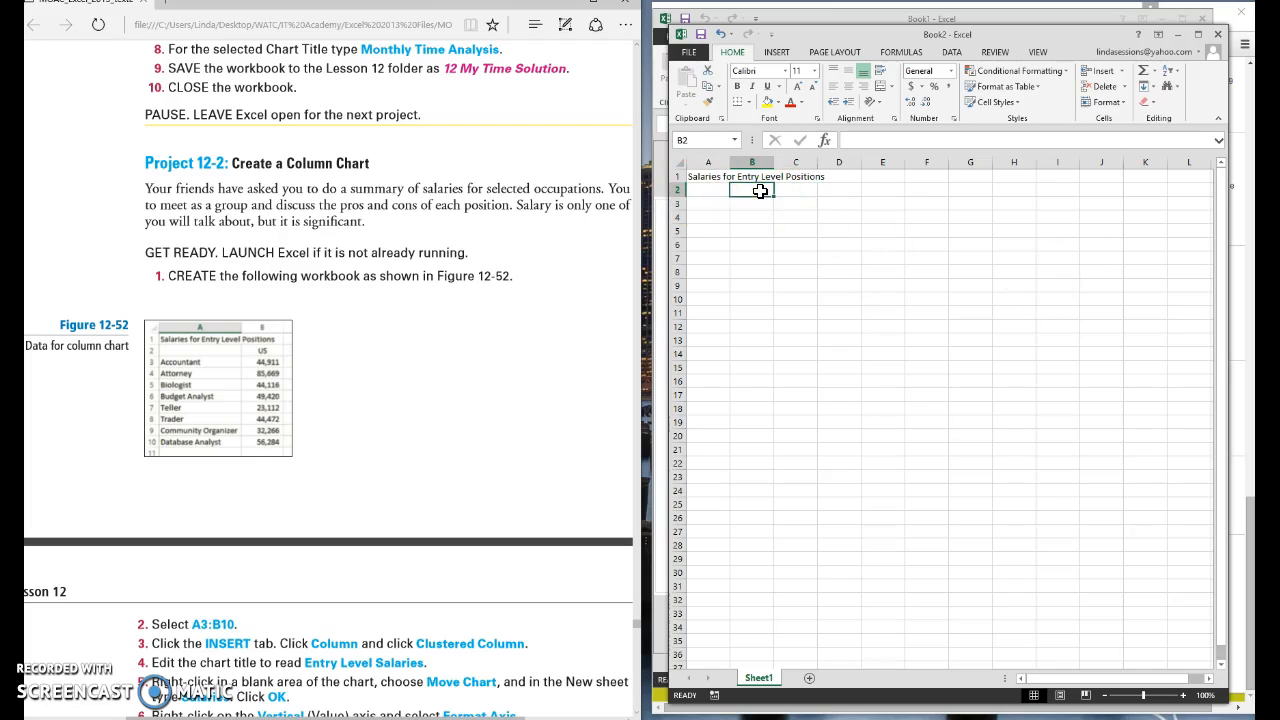
pyautogui.write('US')
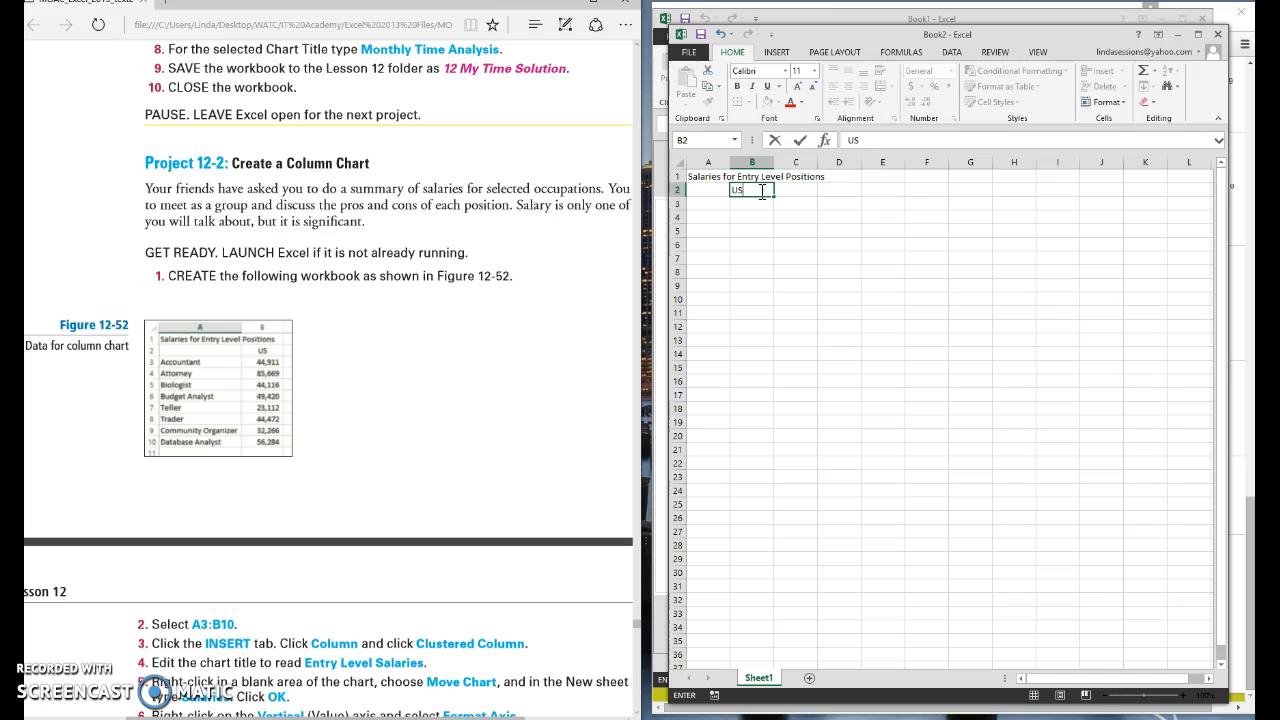
# - Enter the occupations "Accountant", "Attorney" and "Biologist" in A3:A5
pyautogui.click(699, 206)
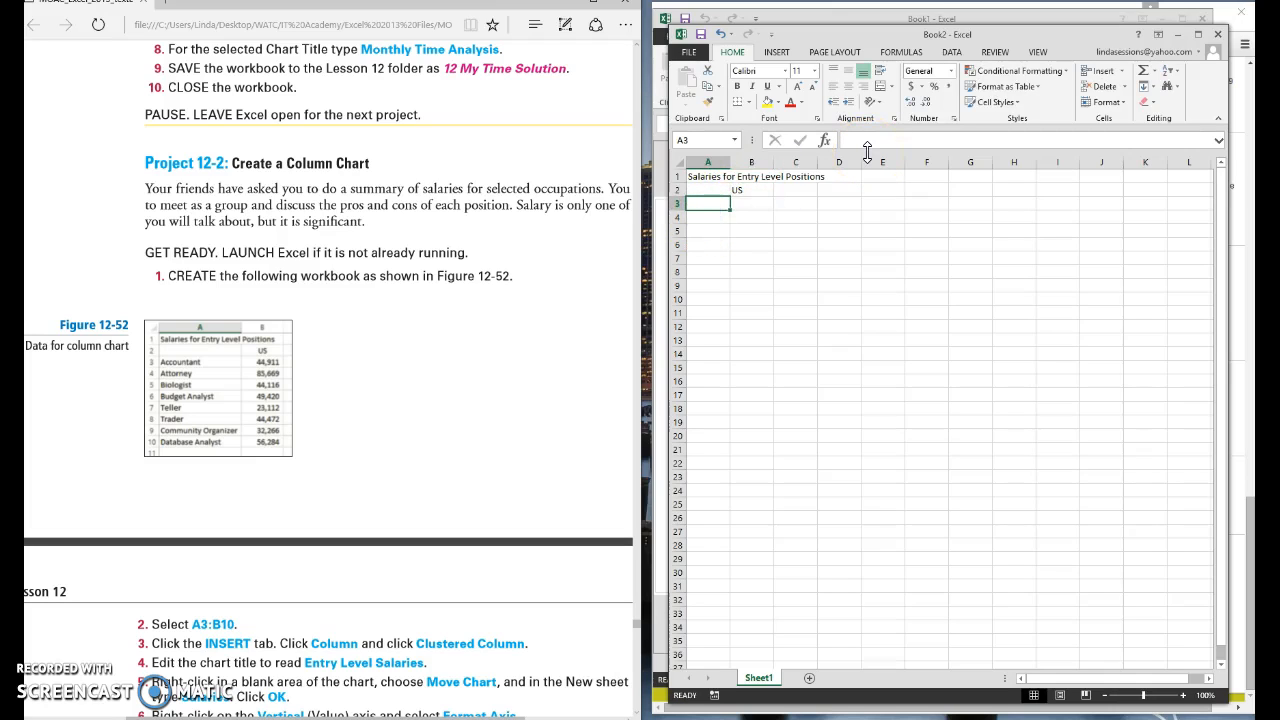
pyautogui.write('Accoun')
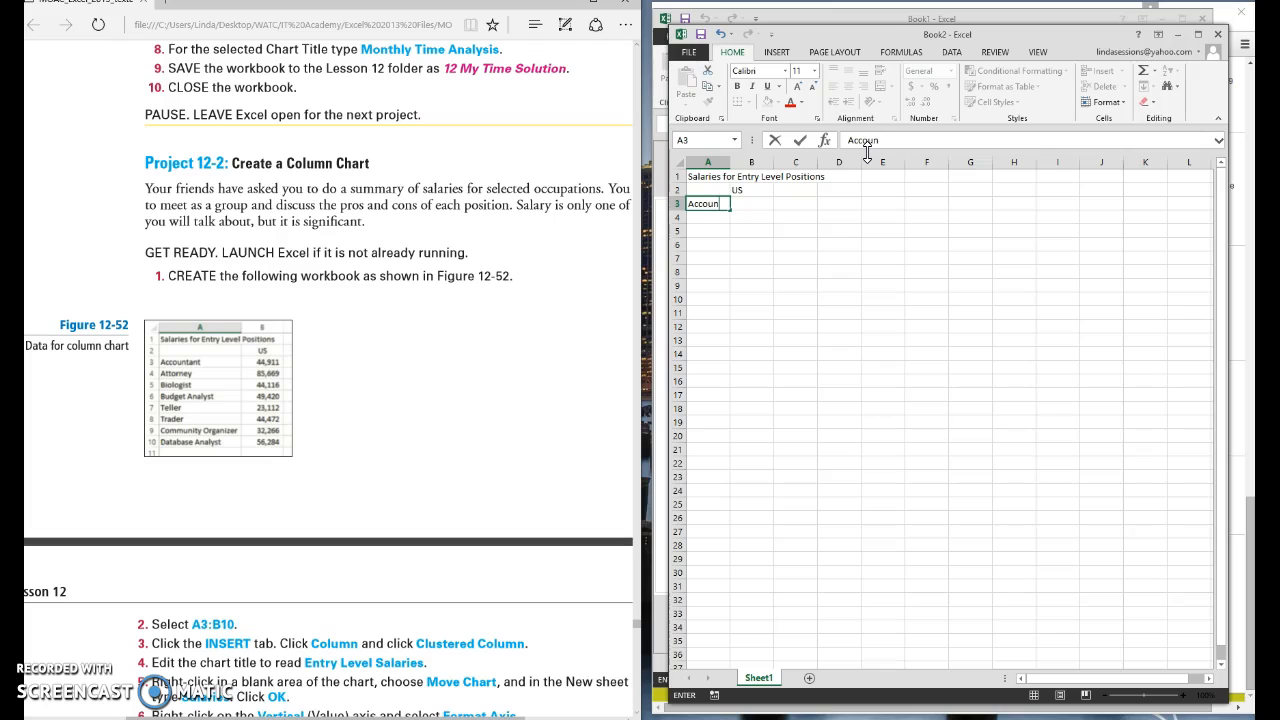
pyautogui.write('tant')
pyautogui.press('Return')
pyautogui.write('Attorney')
pyautogui.press('Return')
pyautogui.write('Biologist')
pyautogui.press('Return')
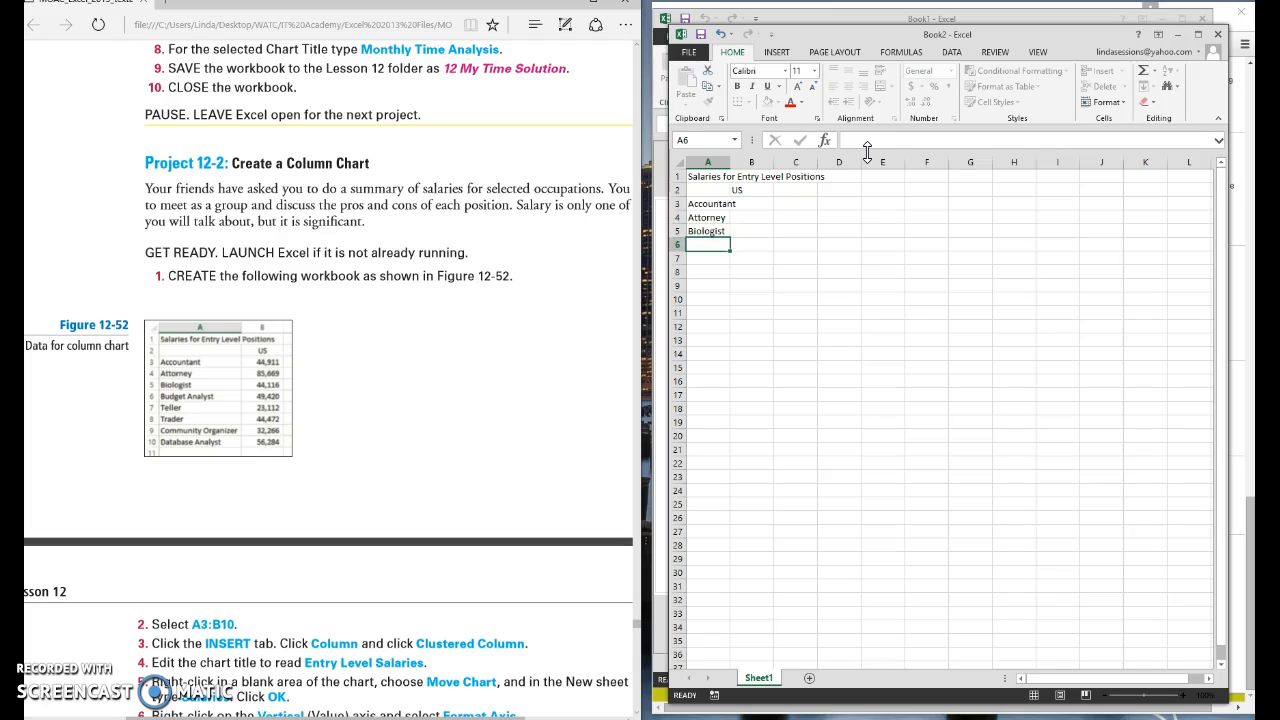
# - Enter the occupations "budget Analyst", "Teller" and "Trader" in A6:A8
pyautogui.write('budget Analyst')
pyautogui.press('Return')
pyautogui.write('T')
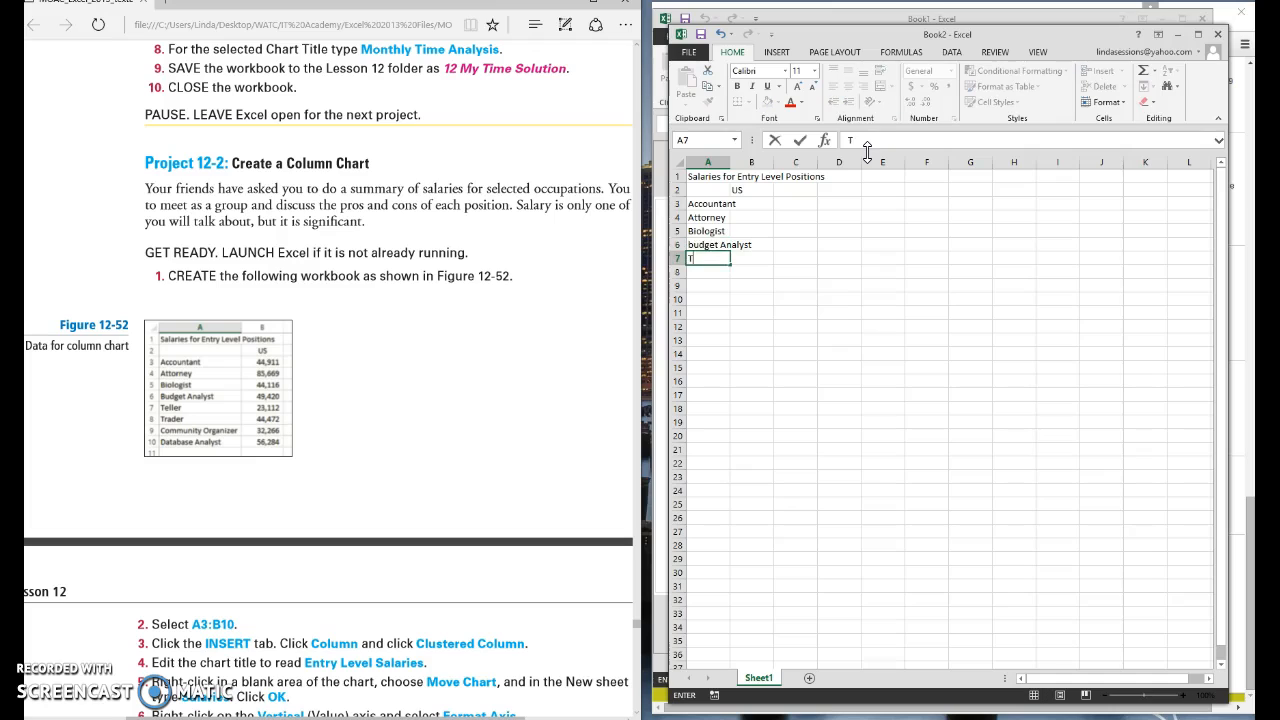
pyautogui.write('eller')
pyautogui.press('Return')
pyautogui.write('T')
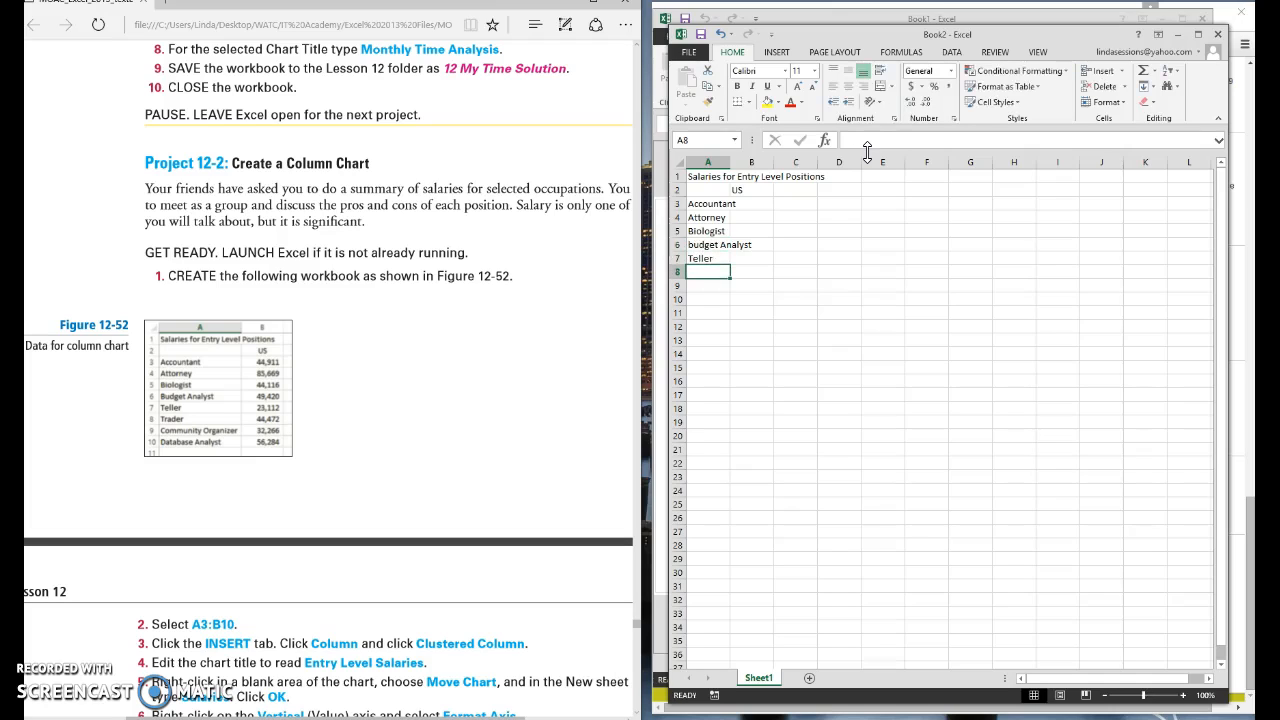
pyautogui.write('rader')
pyautogui.press('Return')
# - Enter the occupations "Community Organizer" and "Database Analyst" in A9:A10
pyautogui.write('Community Organizer')
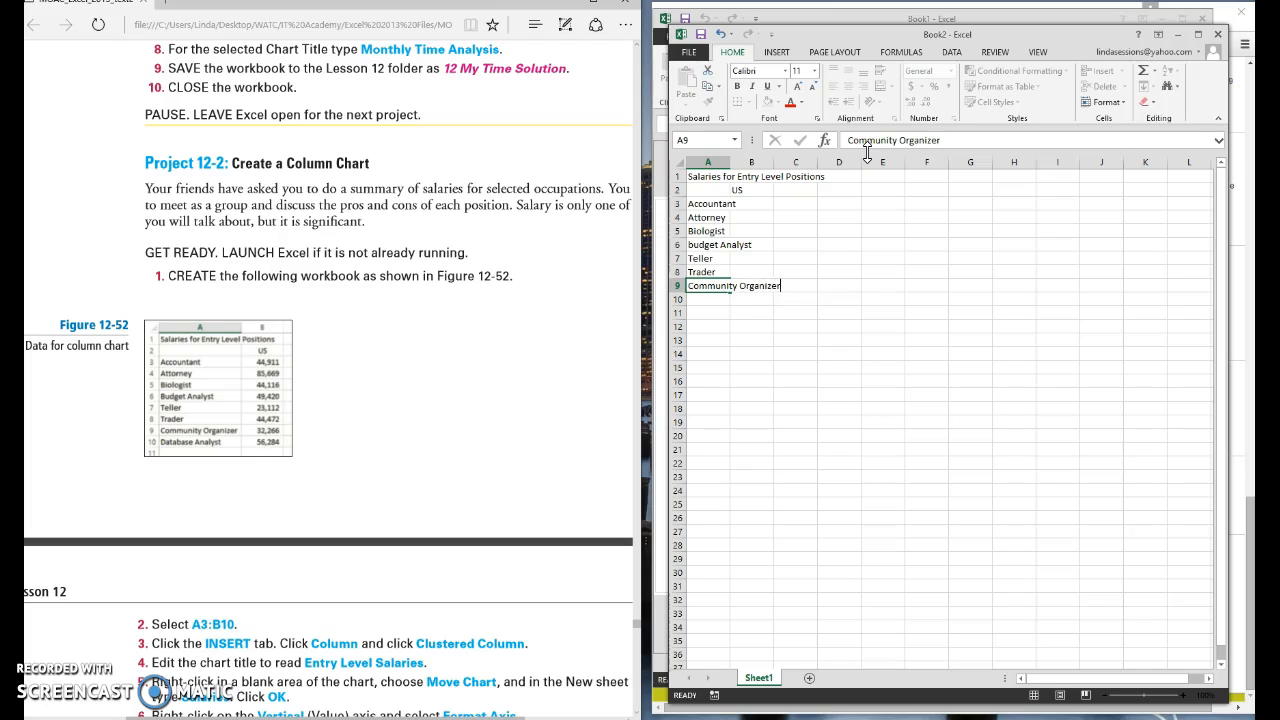
pyautogui.press('Return')
pyautogui.write('Database Analy')
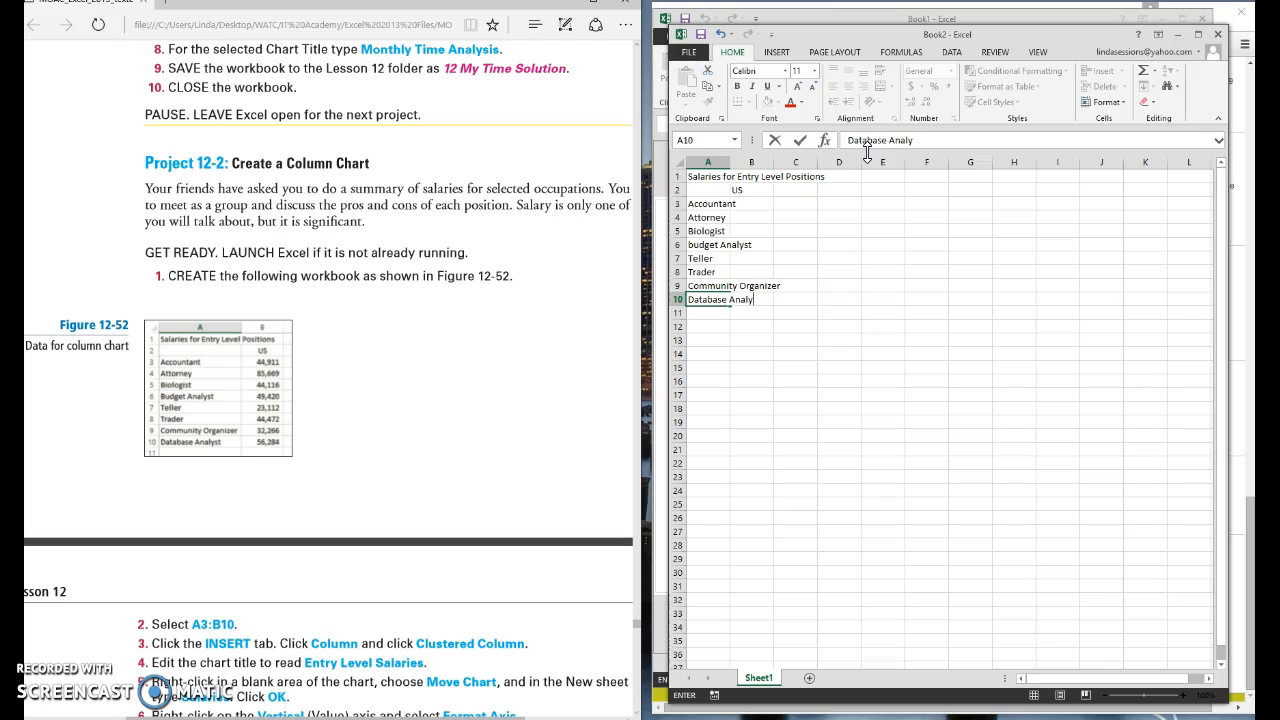
pyautogui.write('st')
pyautogui.press('Return')
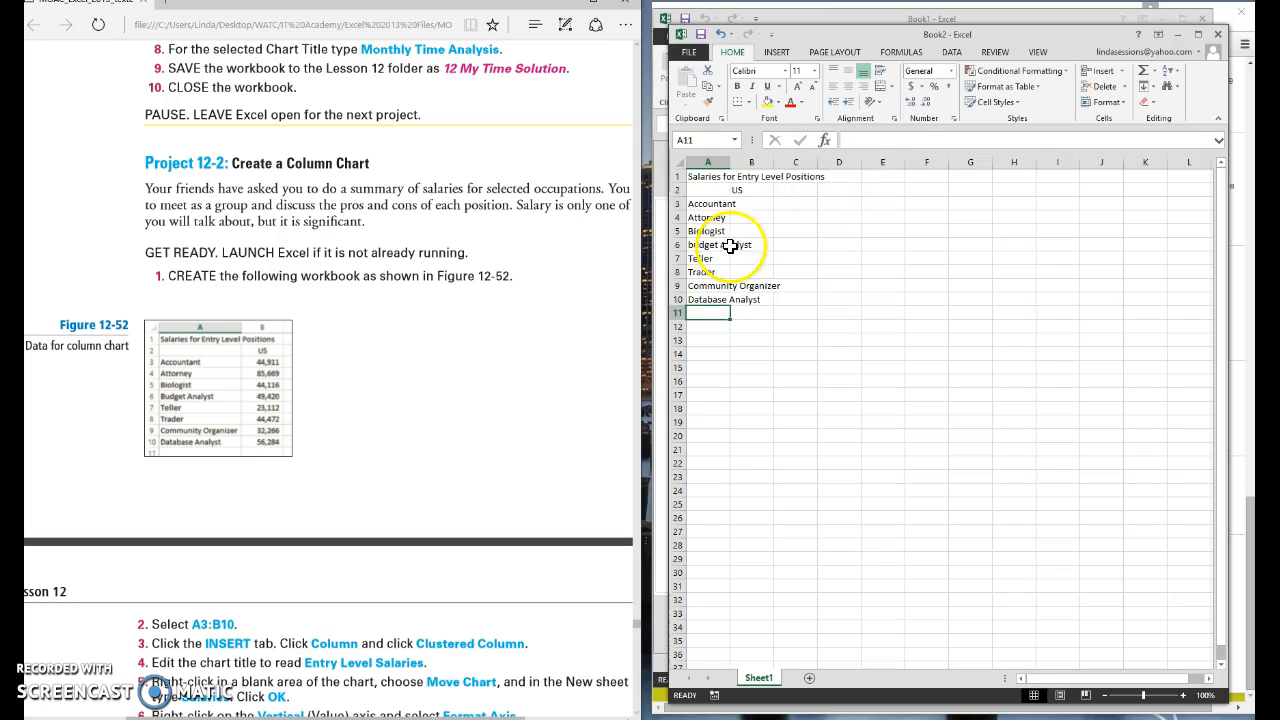
# - Correct the text in A6 to "Budget Analyst" and widen column A to fit the occupation names
pyautogui.click(690, 245)
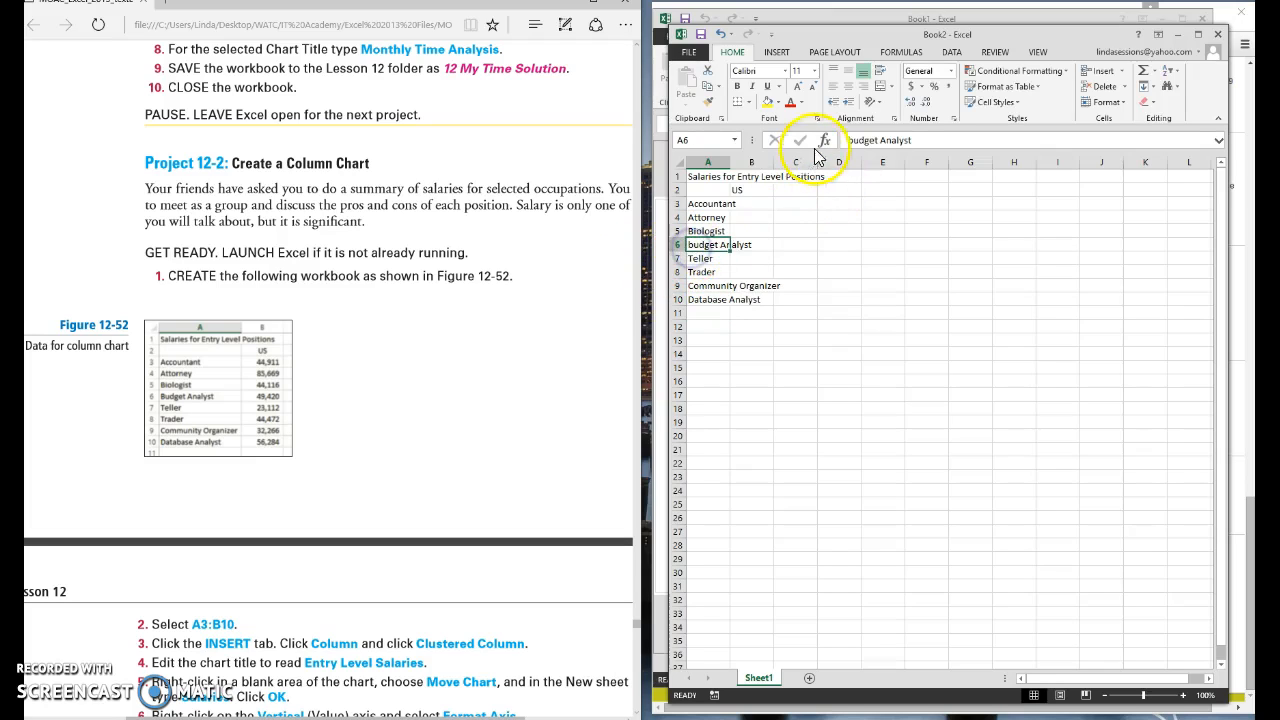
pyautogui.click(845, 140)
pyautogui.press('Delete')
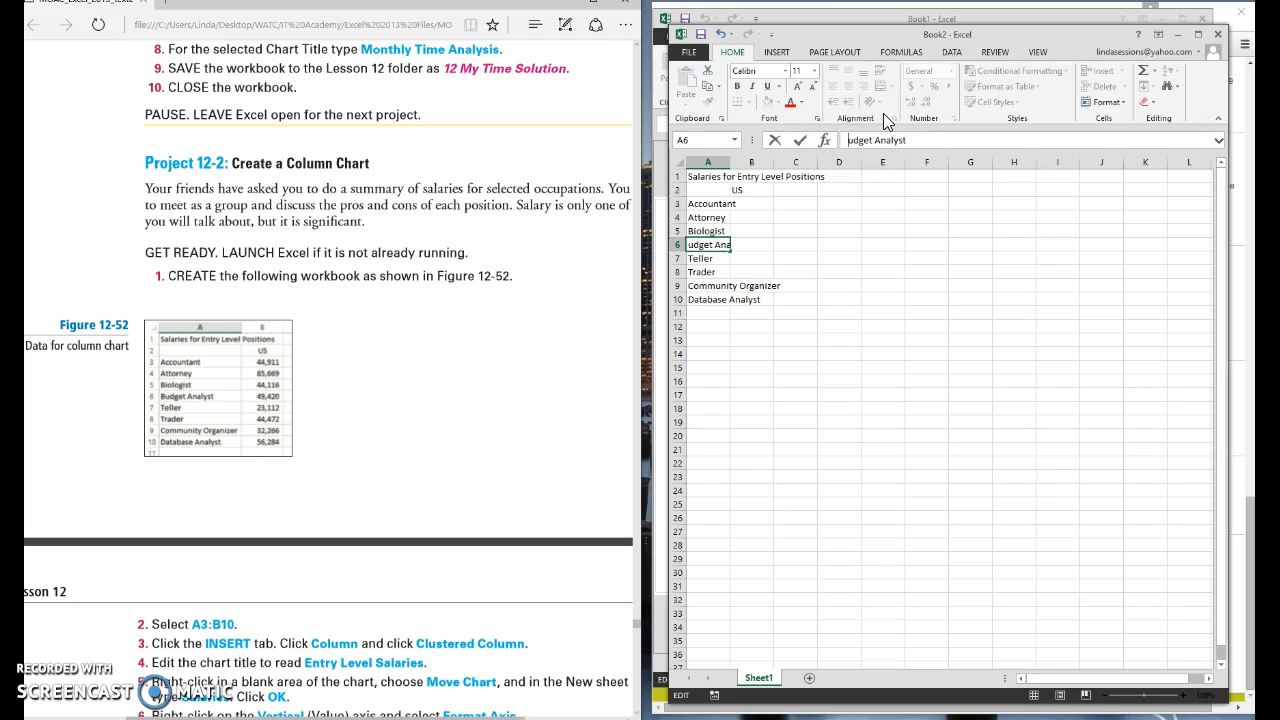
pyautogui.write('B')
pyautogui.click(866, 273)
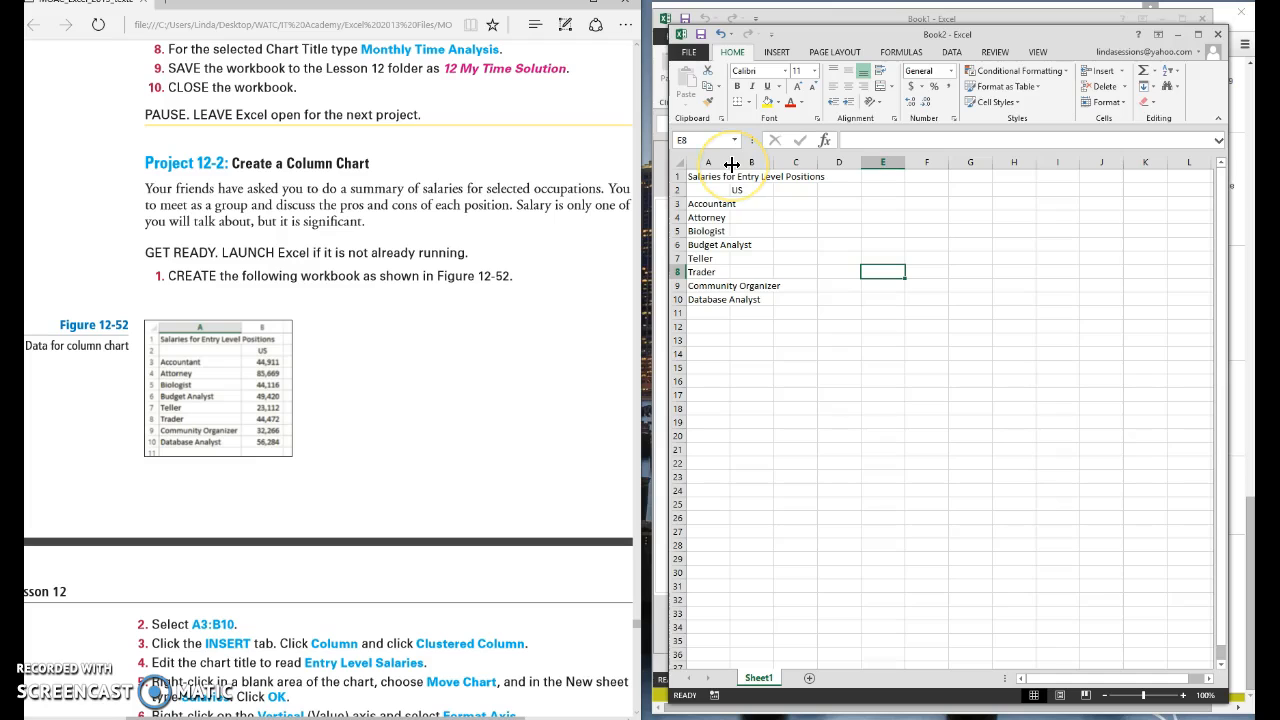
pyautogui.moveTo(731, 163); pyautogui.dragTo(789, 163)
# - Enter the US salaries 44911, 85669, 44116 and 49420 in B3:B6 for Accountant through Budget Analyst
pyautogui.click(805, 203)
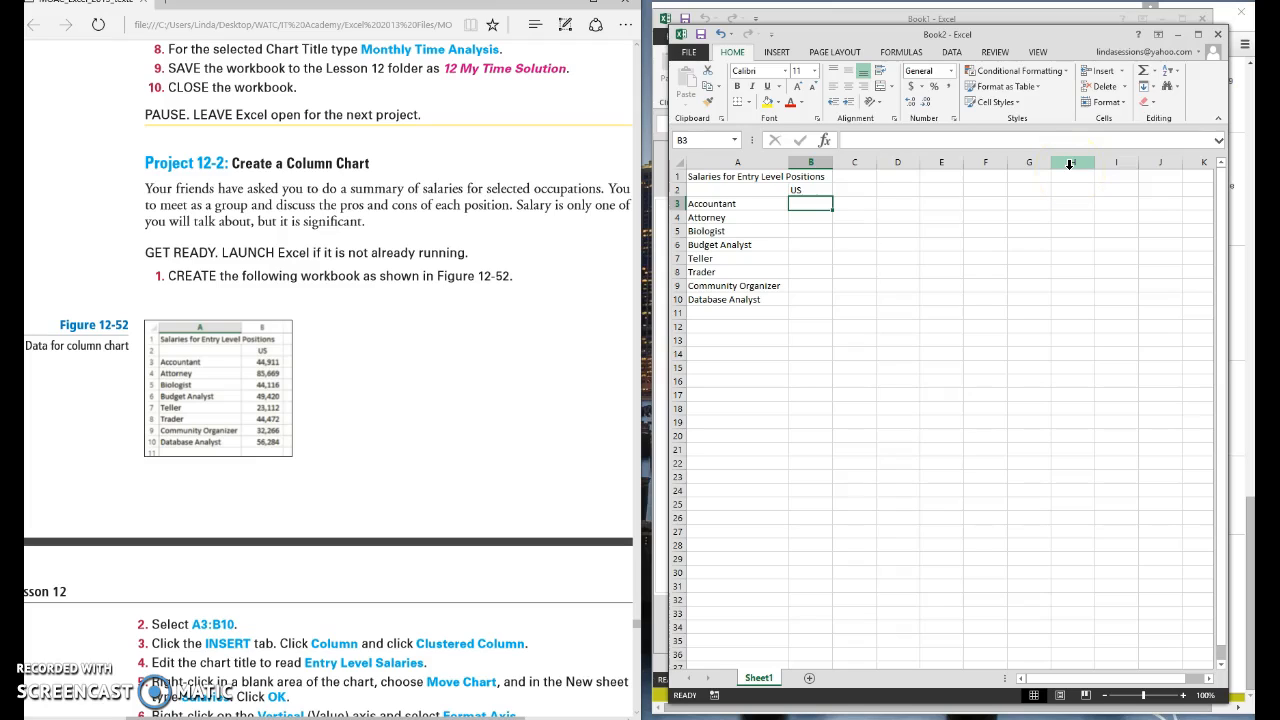
pyautogui.write('44911')
pyautogui.press('Return')
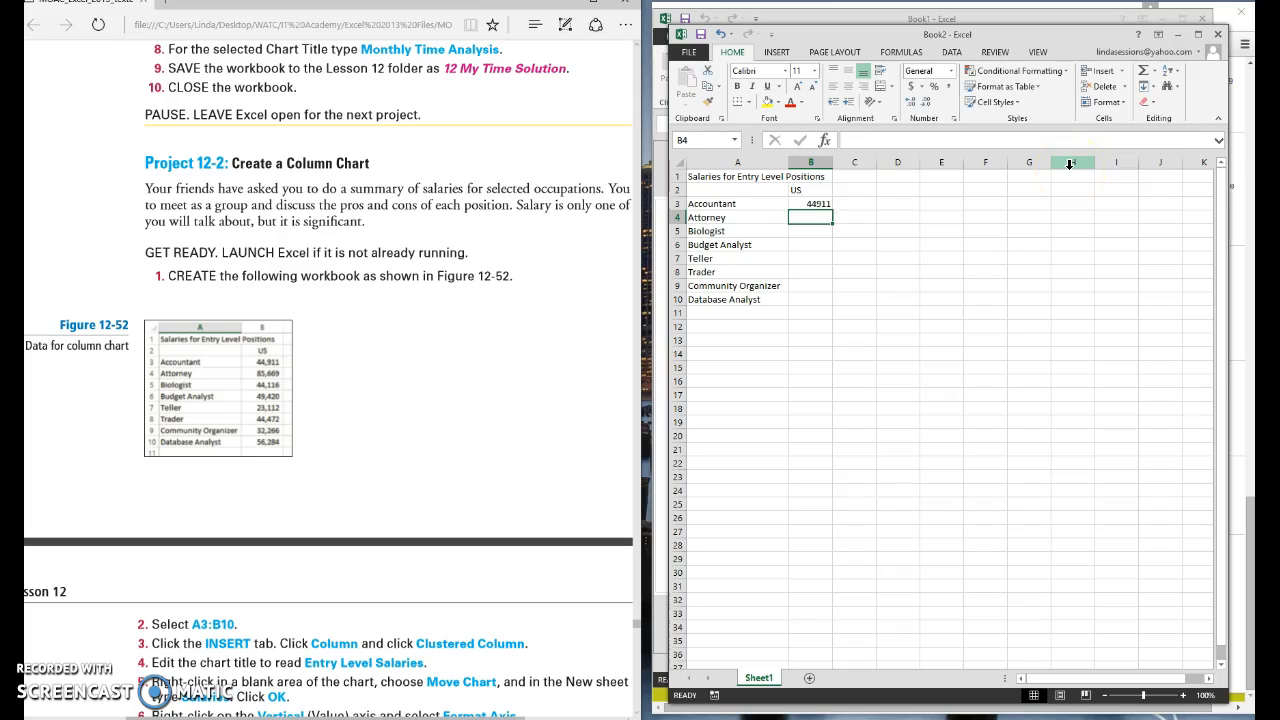
pyautogui.write('85669')
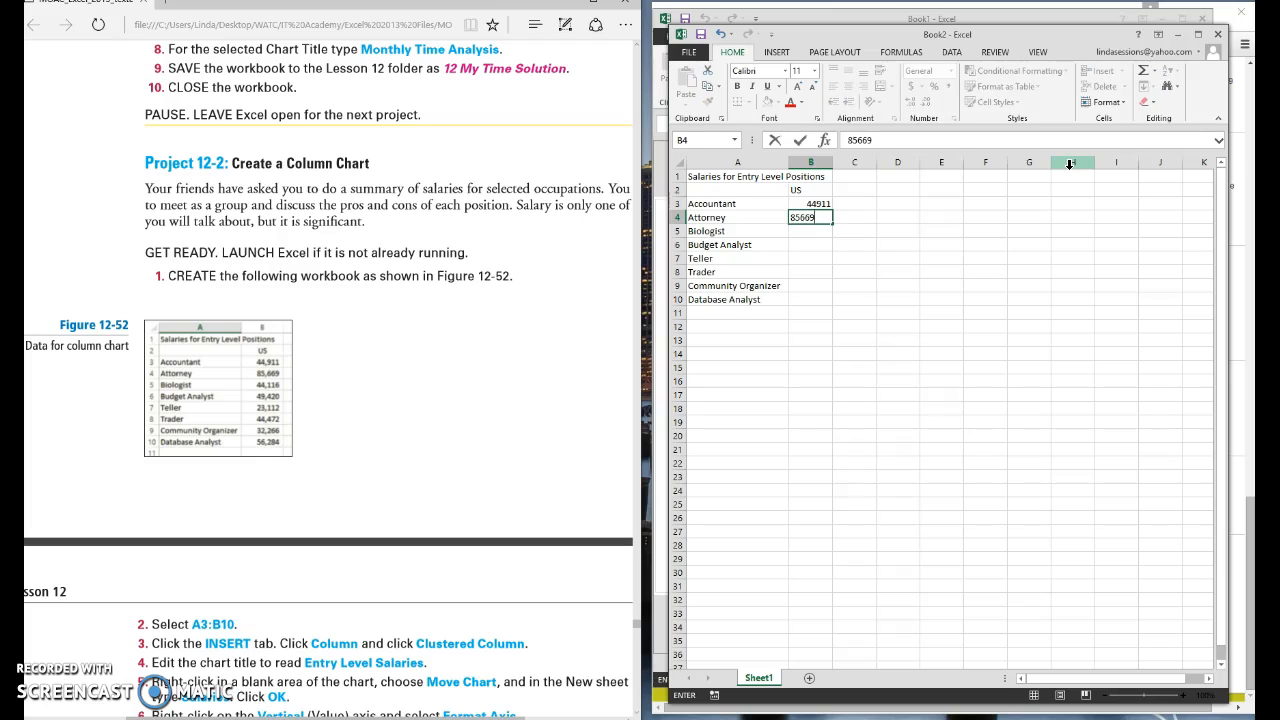
pyautogui.press('Return')
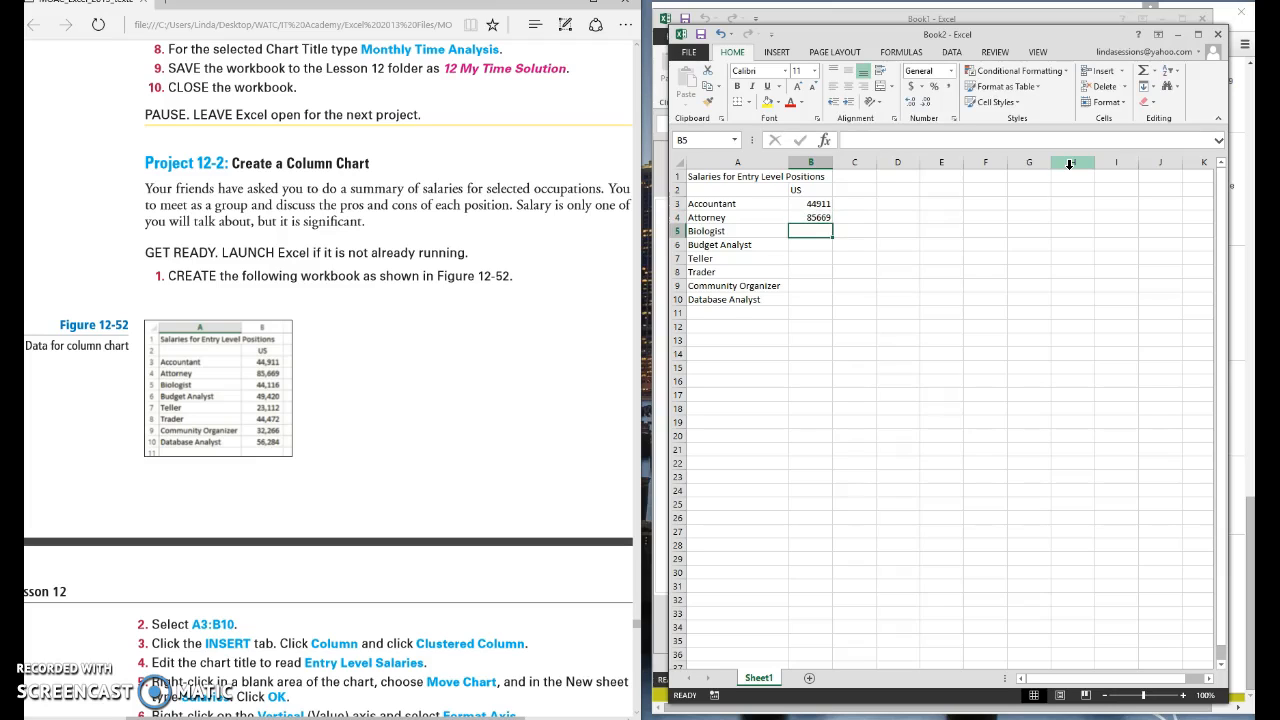
pyautogui.write('44116')
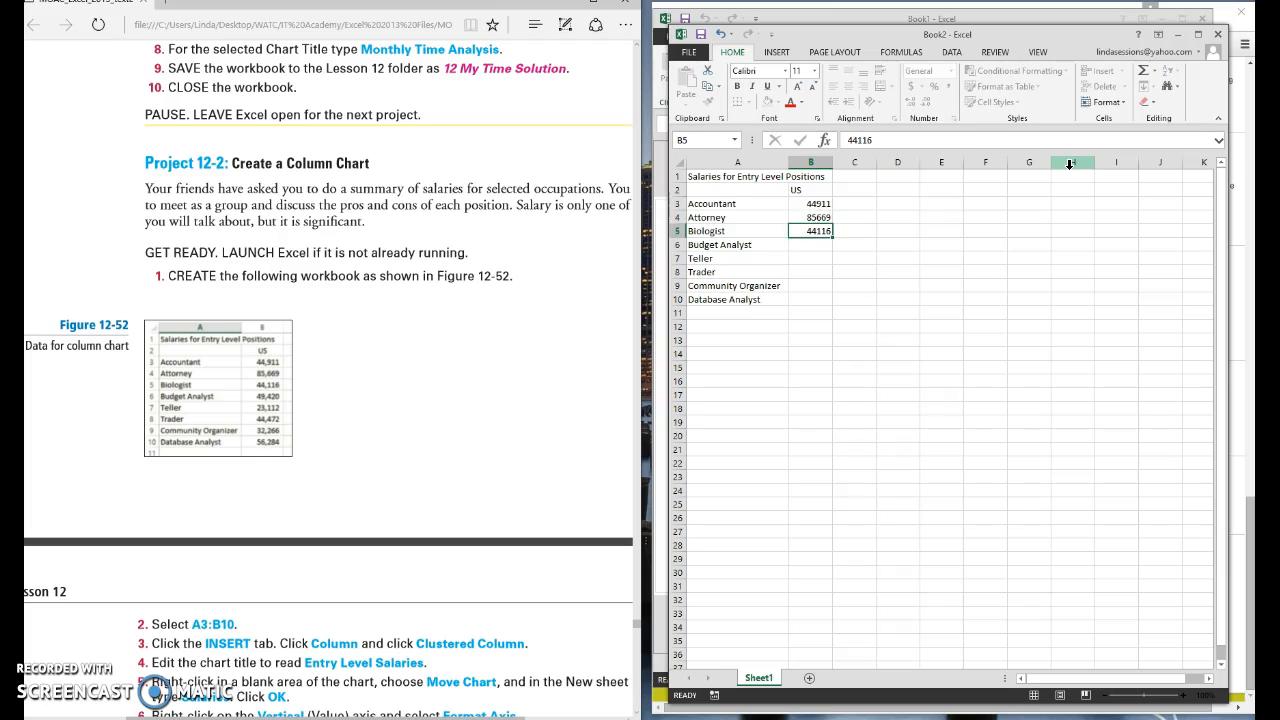
pyautogui.press('Return')
pyautogui.write('4942')
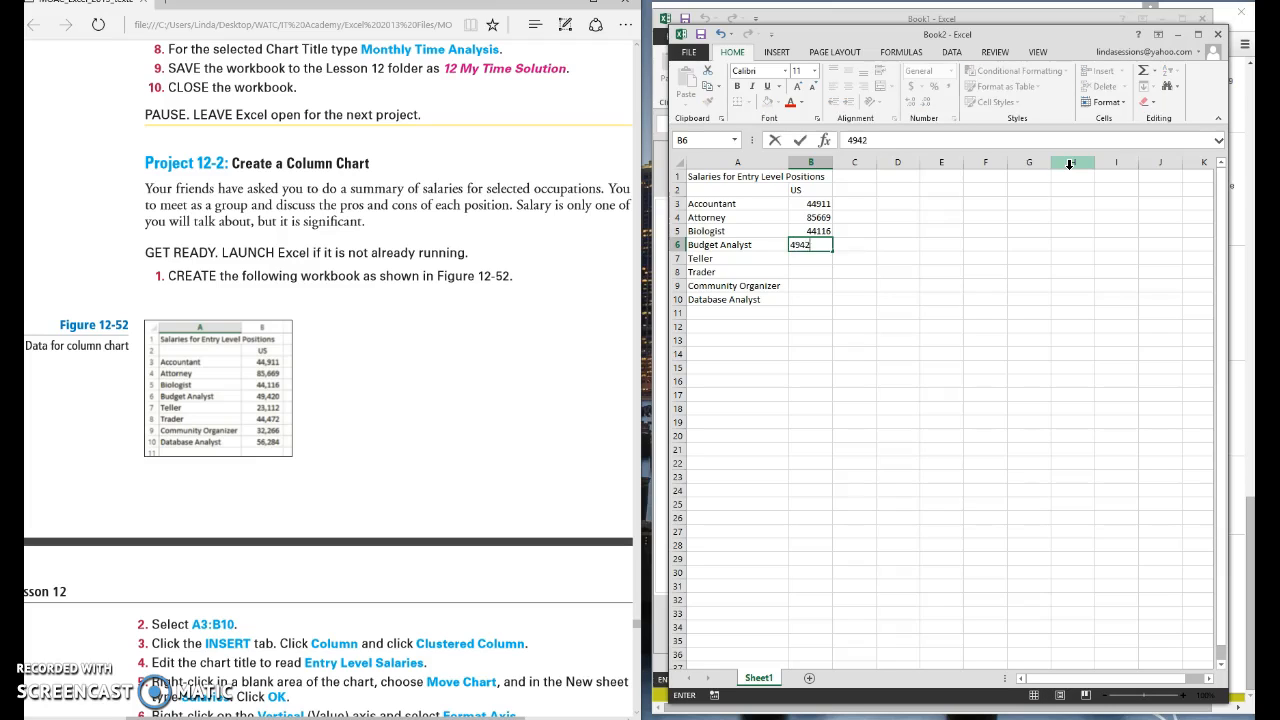
pyautogui.write('0')
pyautogui.press('Return')
# - Enter the US salaries 23112, 44472, 32266 and 56284 in B7:B10 for Teller through Database Analyst
pyautogui.write('23112')
pyautogui.press('Return')
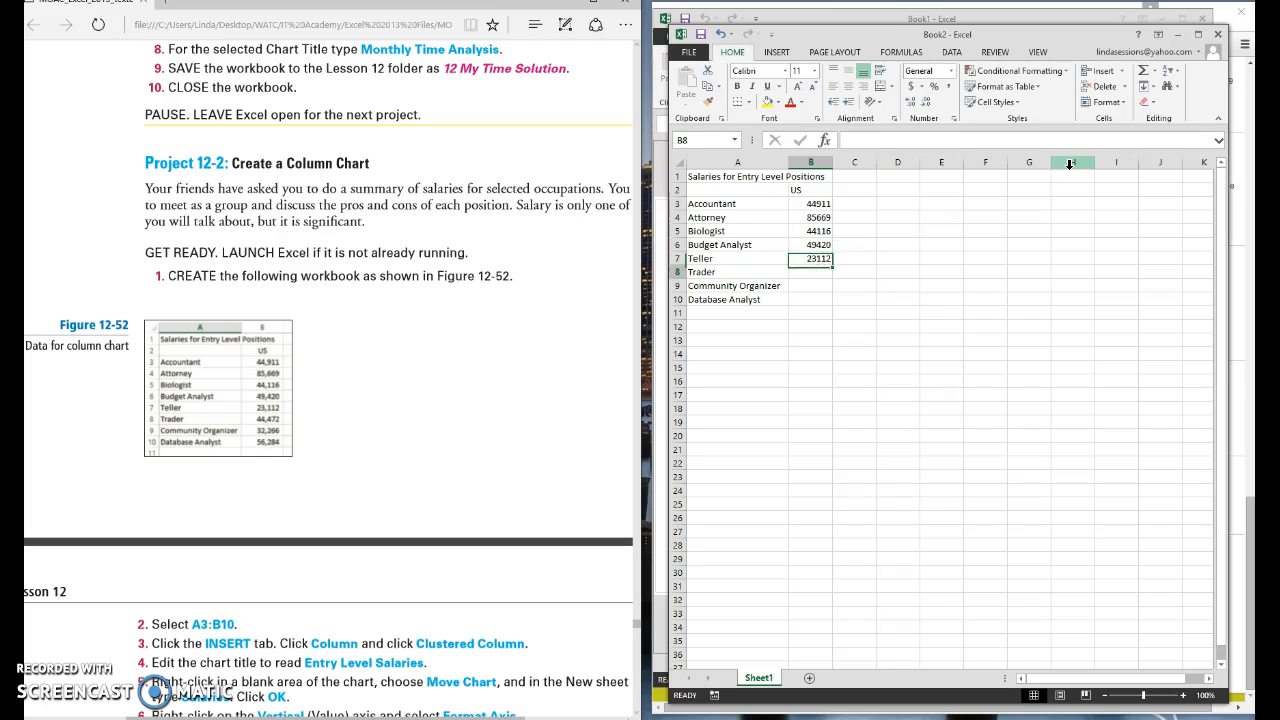
pyautogui.write('44472')
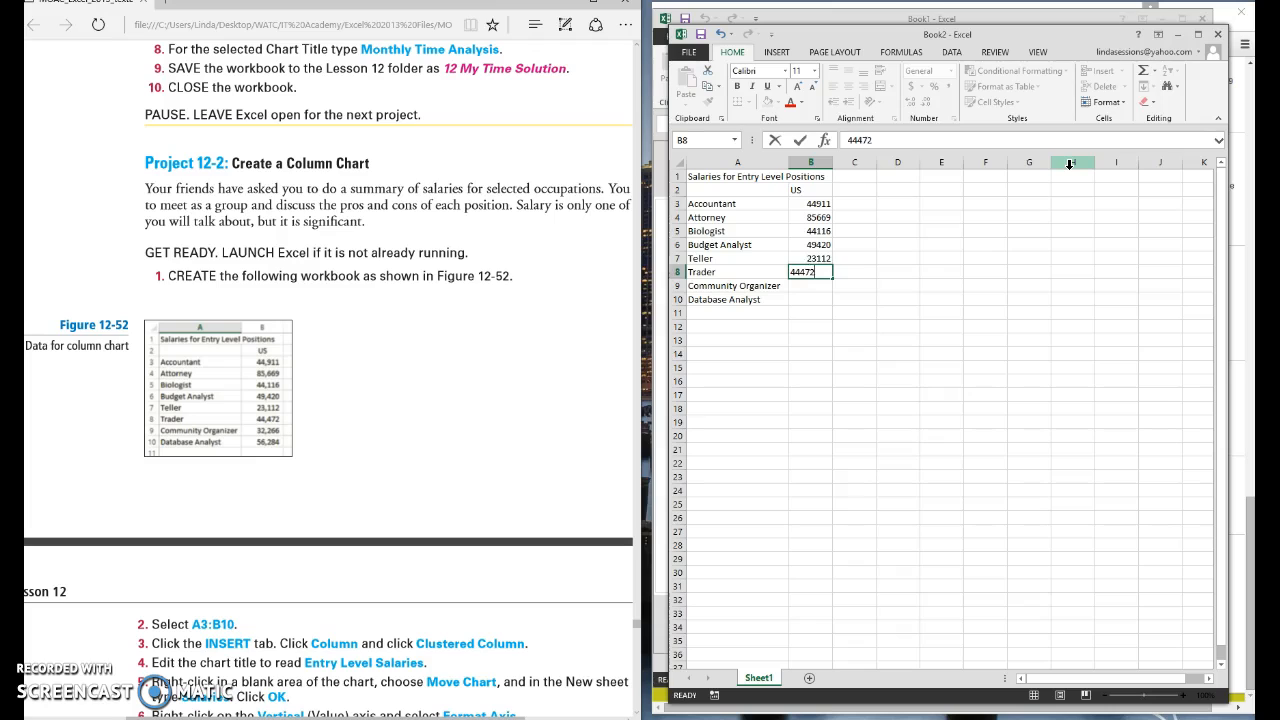
pyautogui.press('Return')
pyautogui.write('3')
pyautogui.press('Return')
pyautogui.write('5')
pyautogui.press('Return')
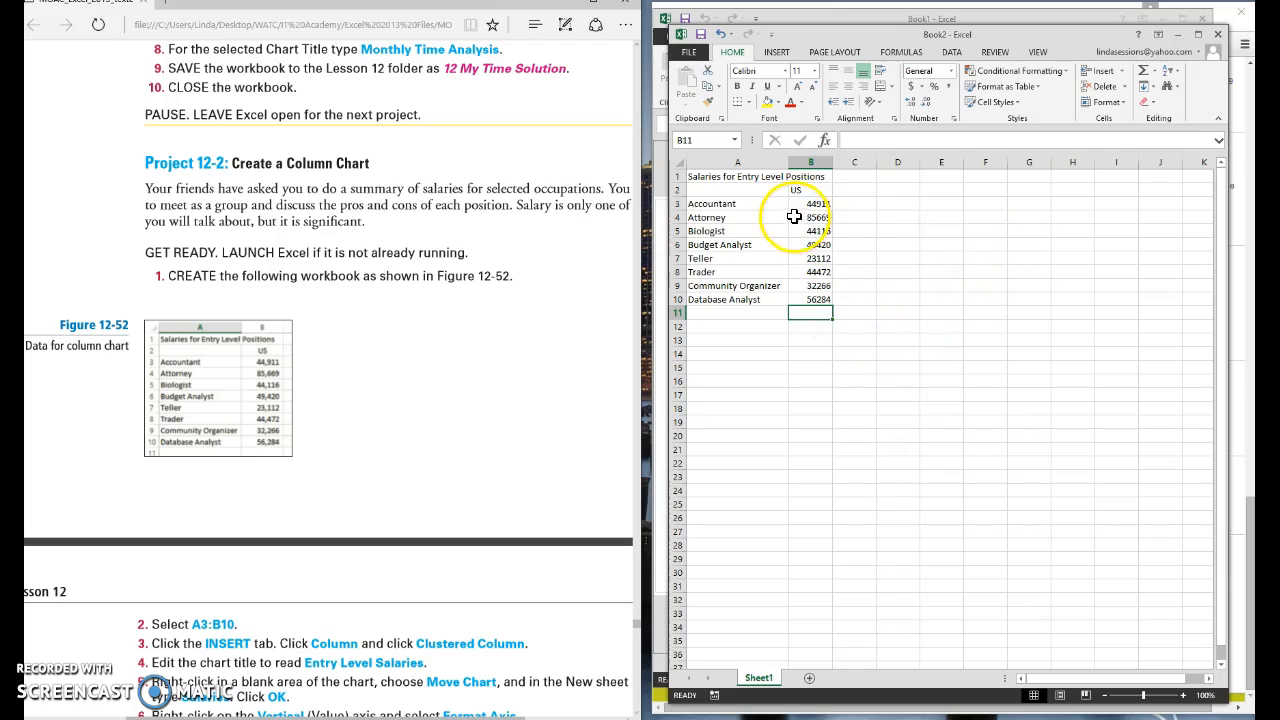
# - Format the salaries in B3:B10 with the Comma Style and no decimal places
pyautogui.moveTo(810, 204); pyautogui.dragTo(805, 300)
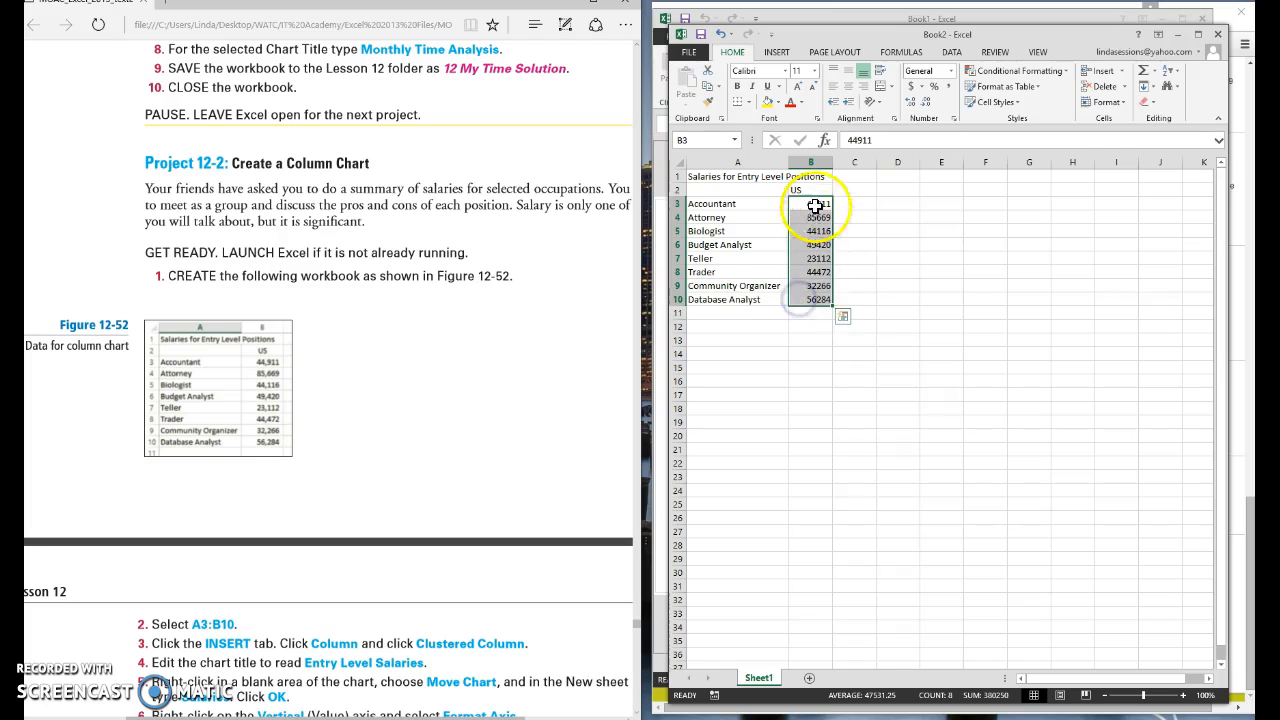
pyautogui.click(950, 88)
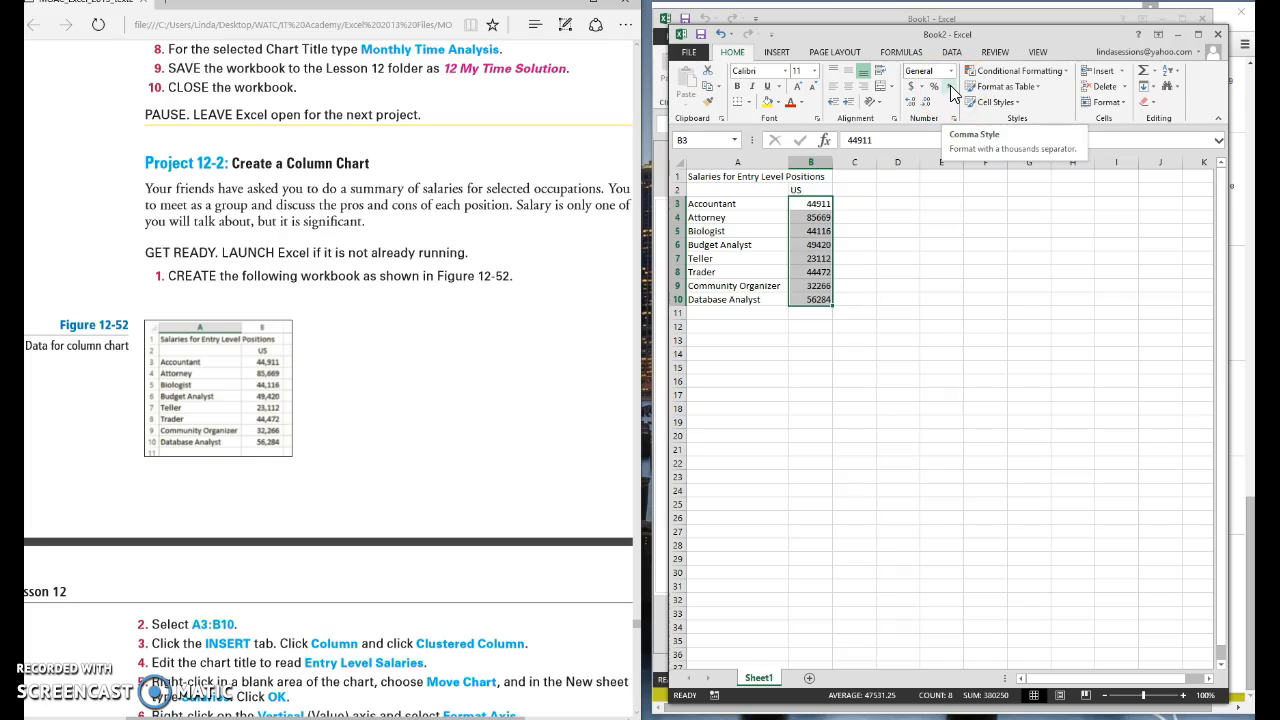
pyautogui.click(952, 90)
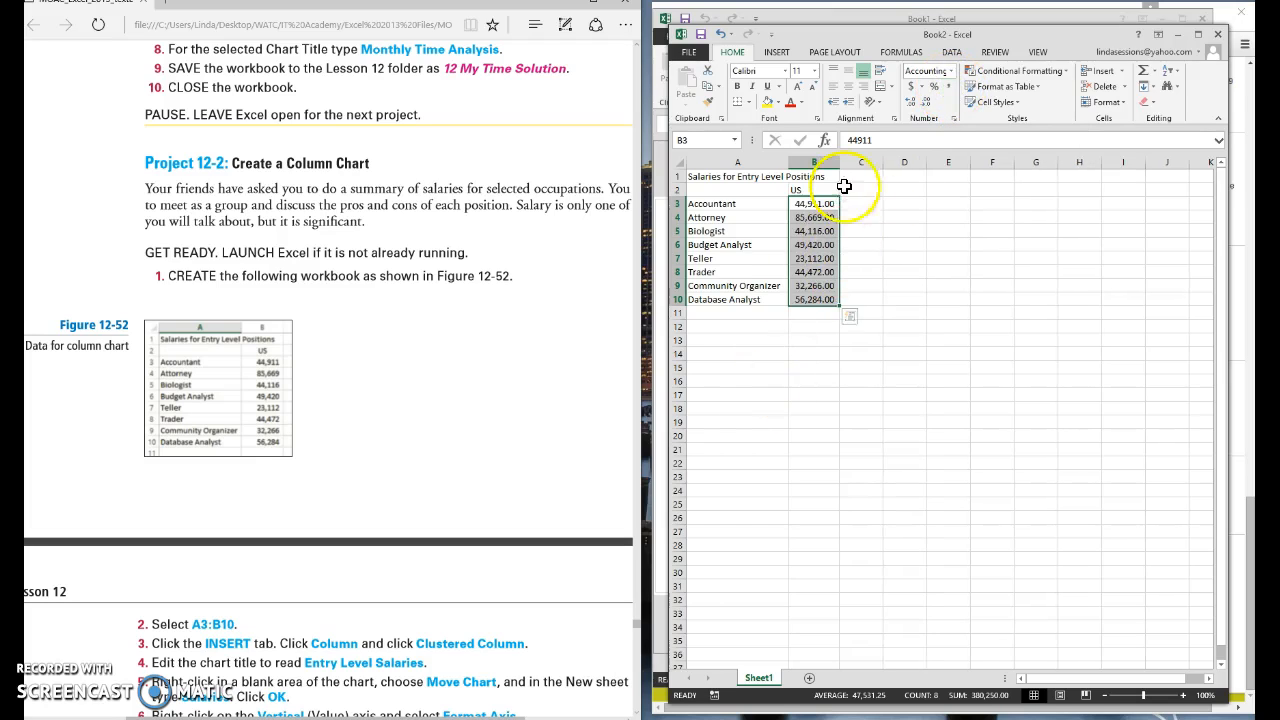
pyautogui.click(928, 102)
pyautogui.click(928, 102)
pyautogui.click(768, 405)
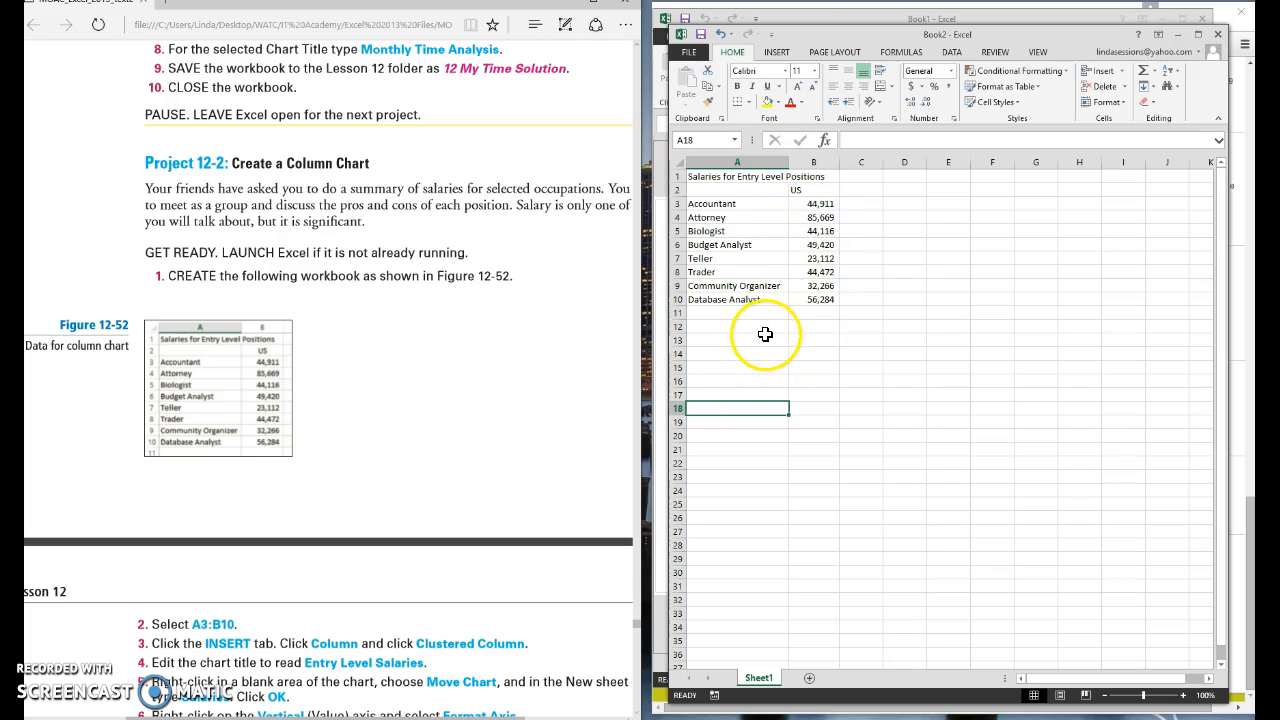
# - Check the remaining Project 12-2 steps in the textbook PDF, and insert a 2-D Clustered Column chart from A3:B10 in the Excel workbook
pyautogui.click(450, 439)
pyautogui.scroll(-1, 453, 440)
pyautogui.scroll(-3, 453, 440)
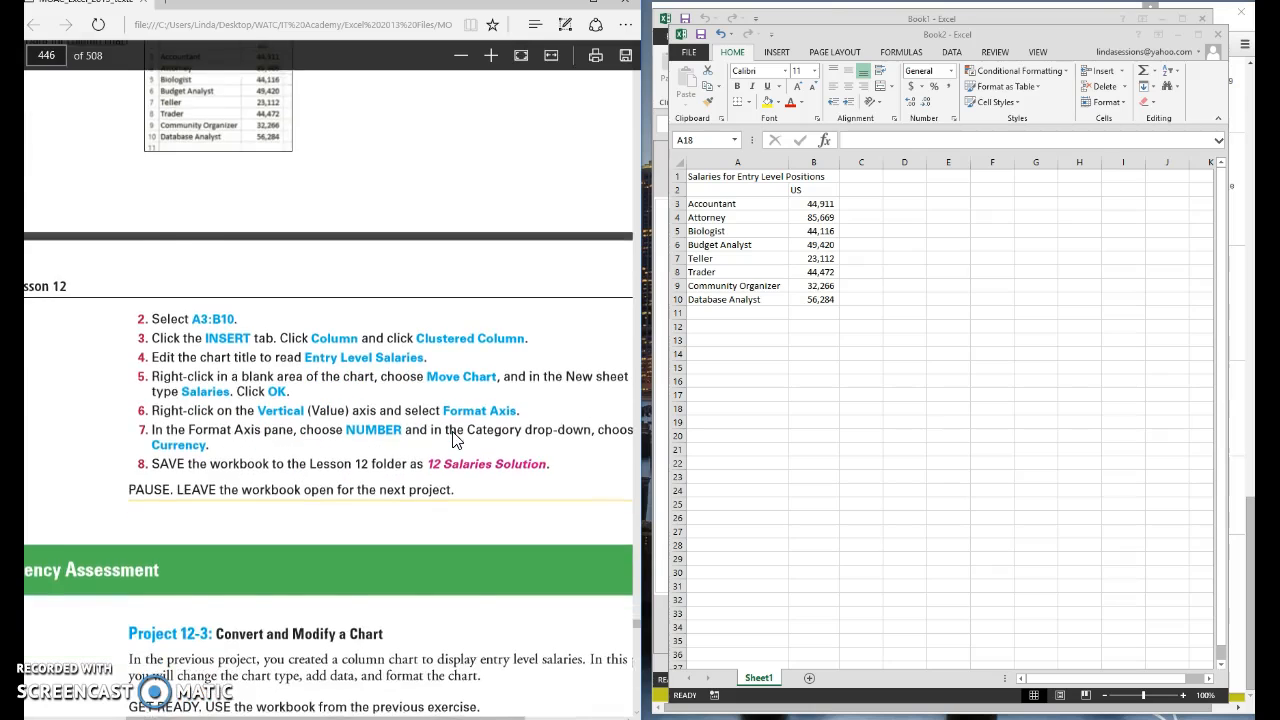
pyautogui.click(893, 372)
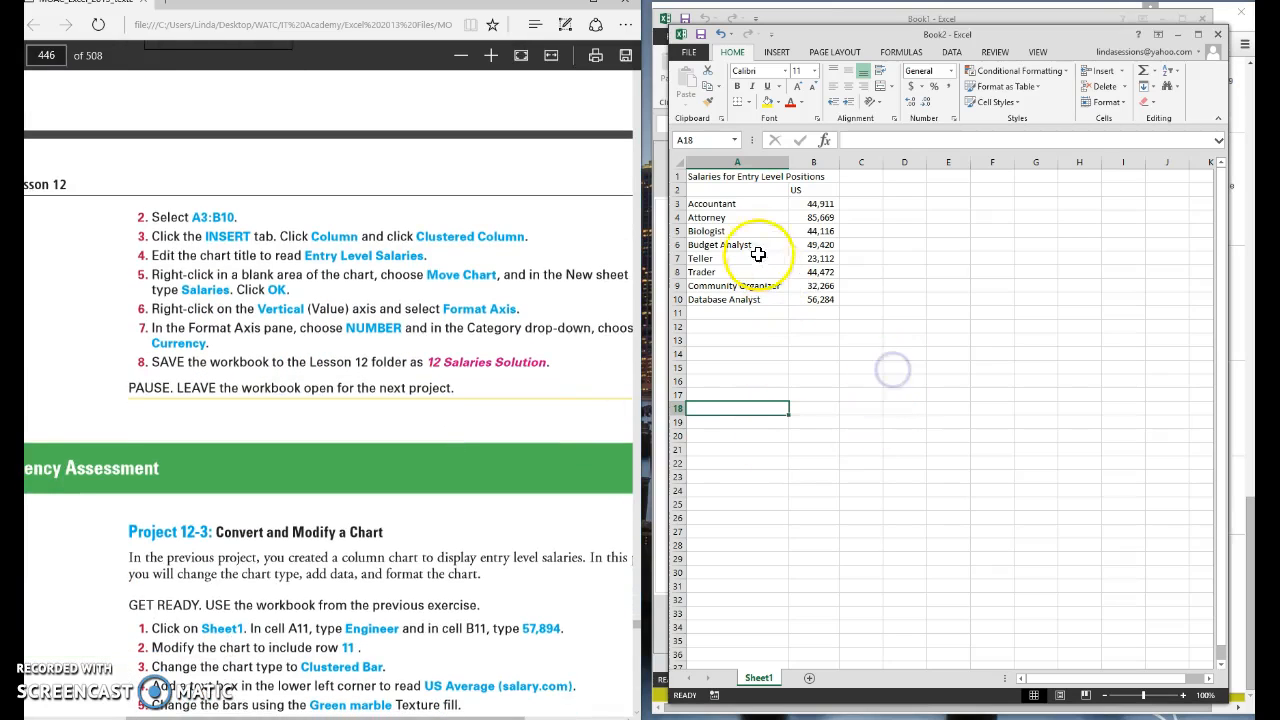
pyautogui.moveTo(720, 204); pyautogui.dragTo(814, 302)
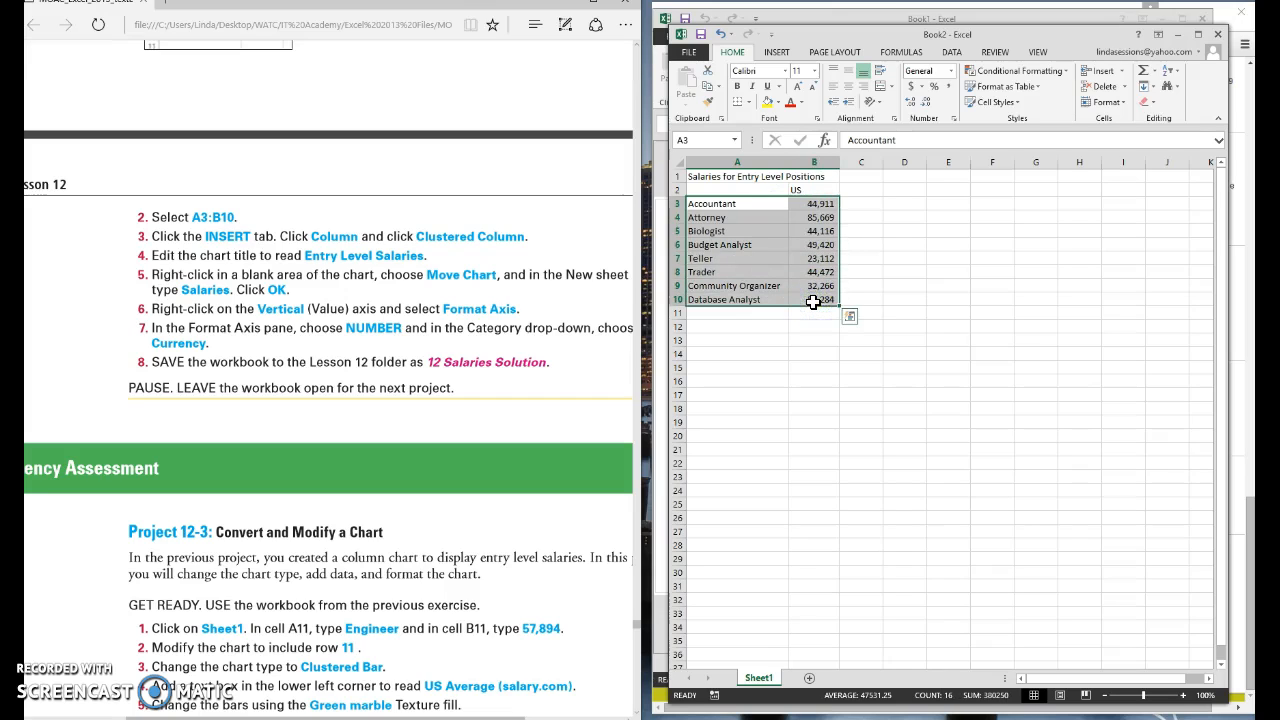
pyautogui.click(741, 332)
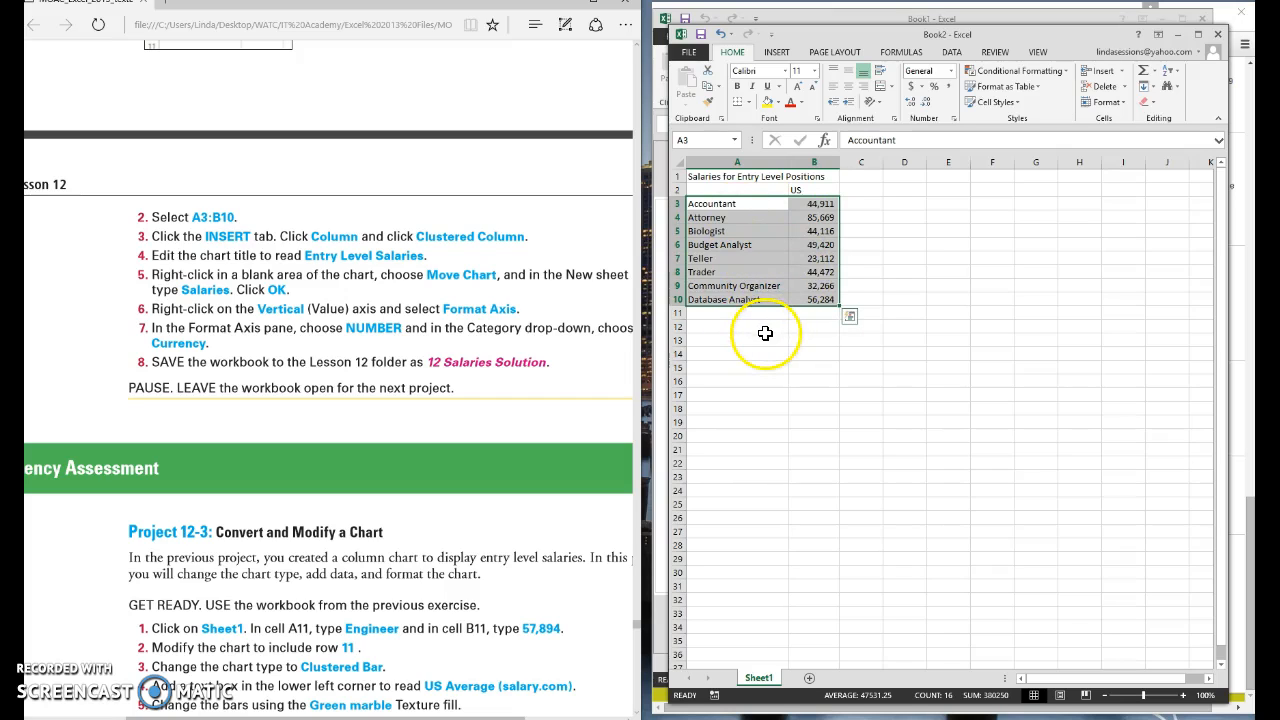
pyautogui.click(778, 52)
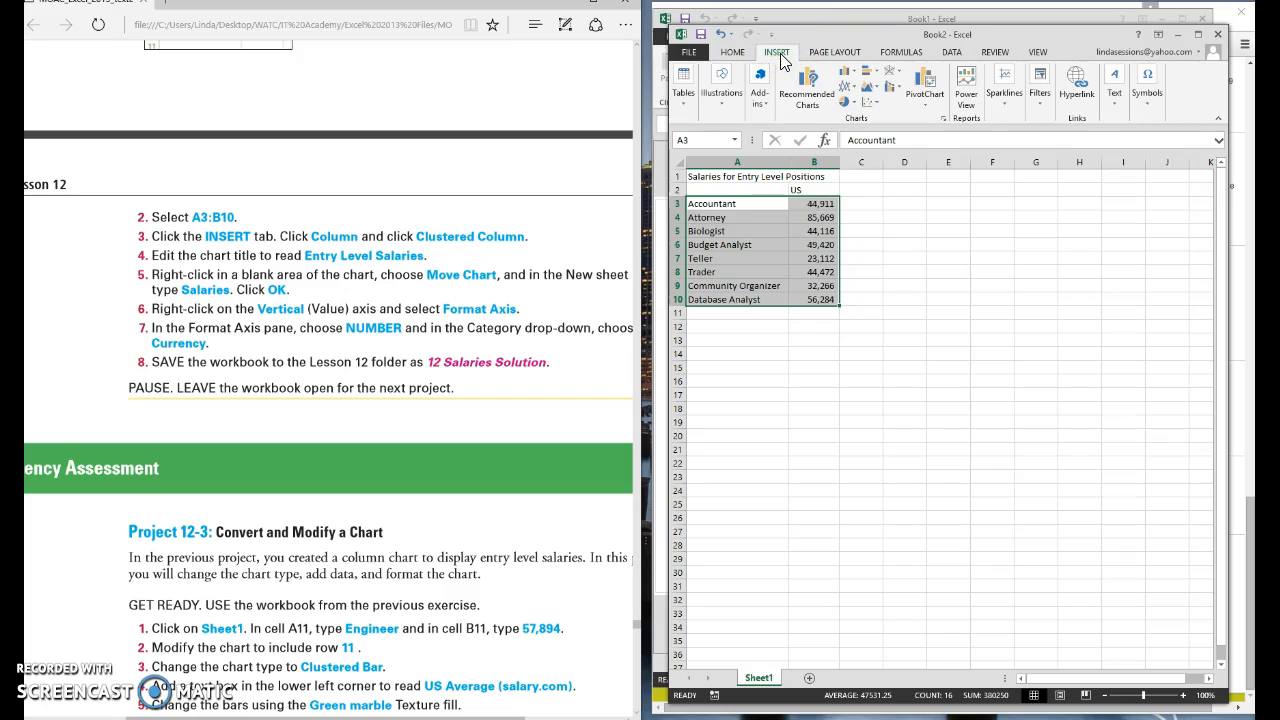
pyautogui.click(848, 80)
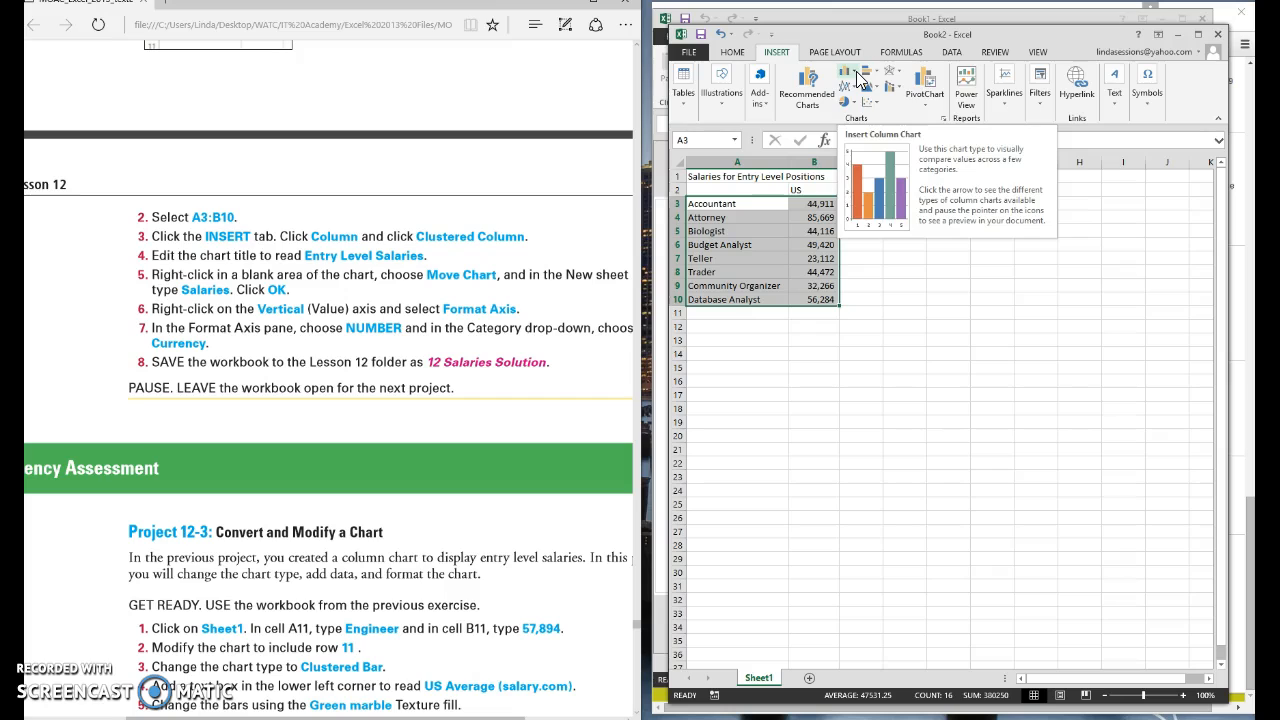
pyautogui.click(857, 78)
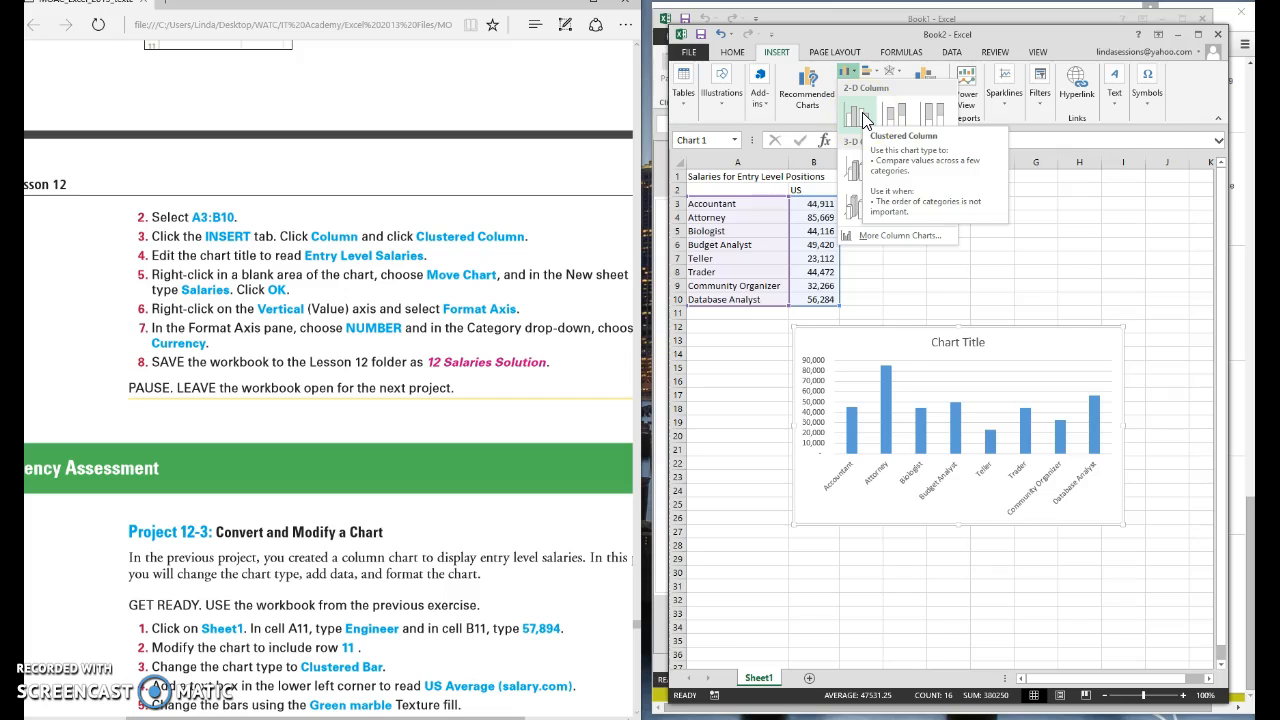
pyautogui.click(857, 116)
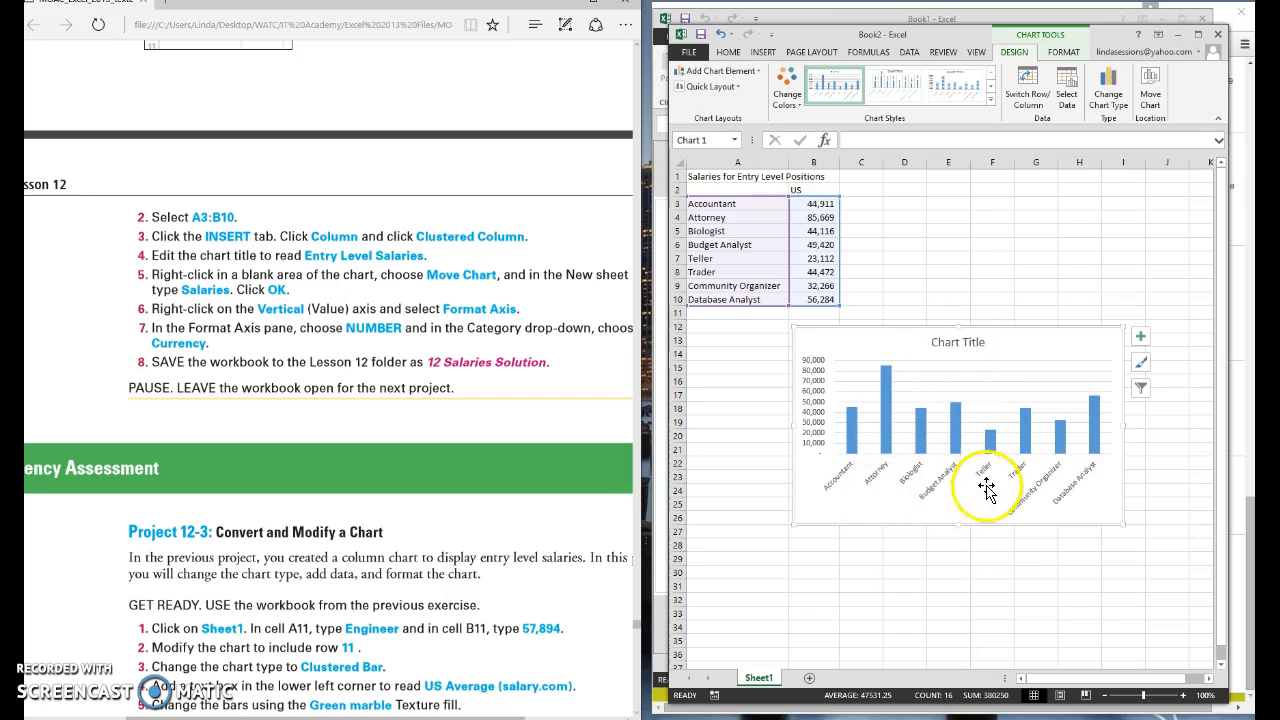
# - Change the column chart's title to "Entry Level Salaries"
pyautogui.click(946, 343)
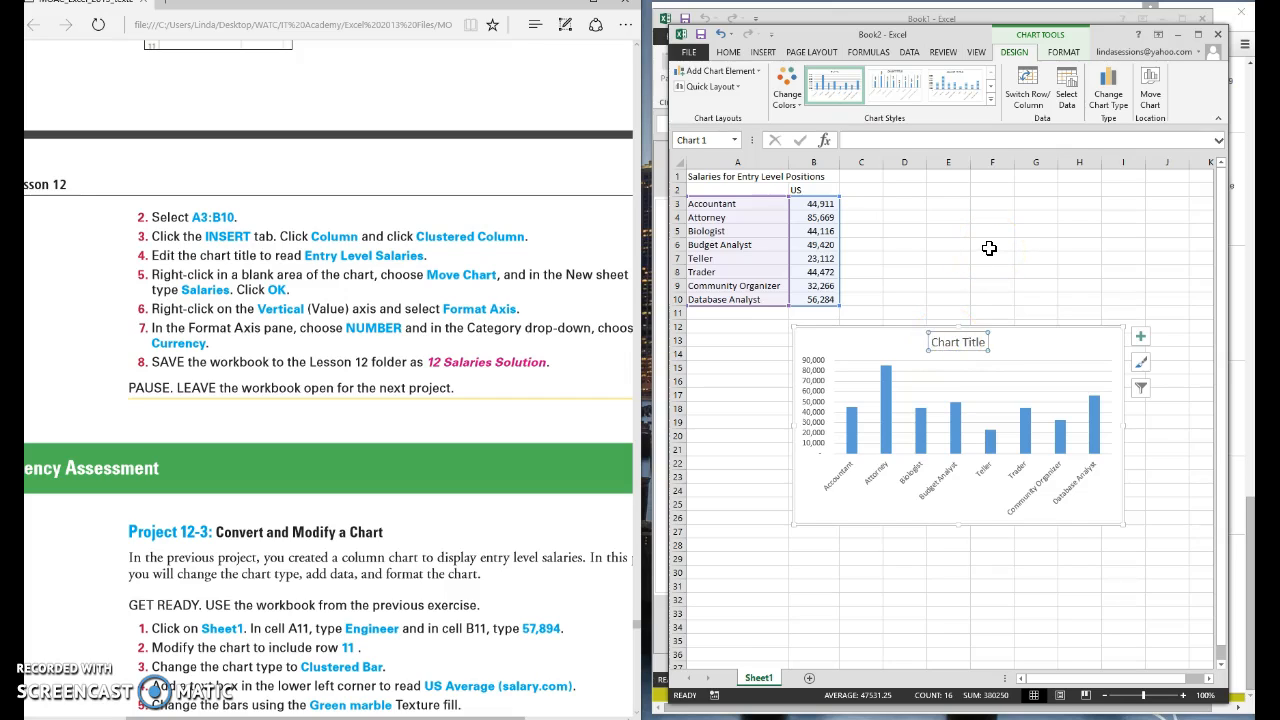
pyautogui.write('Entry Level Salaries')
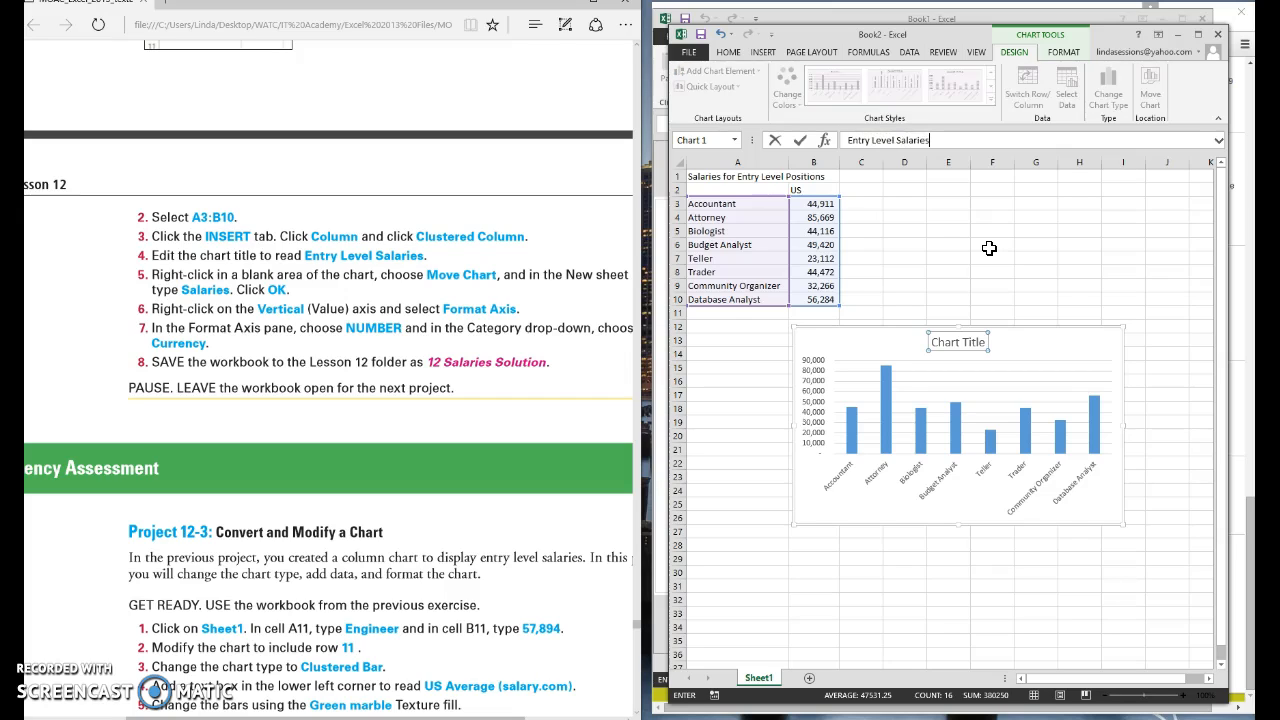
pyautogui.press('Return')
pyautogui.click(975, 345)
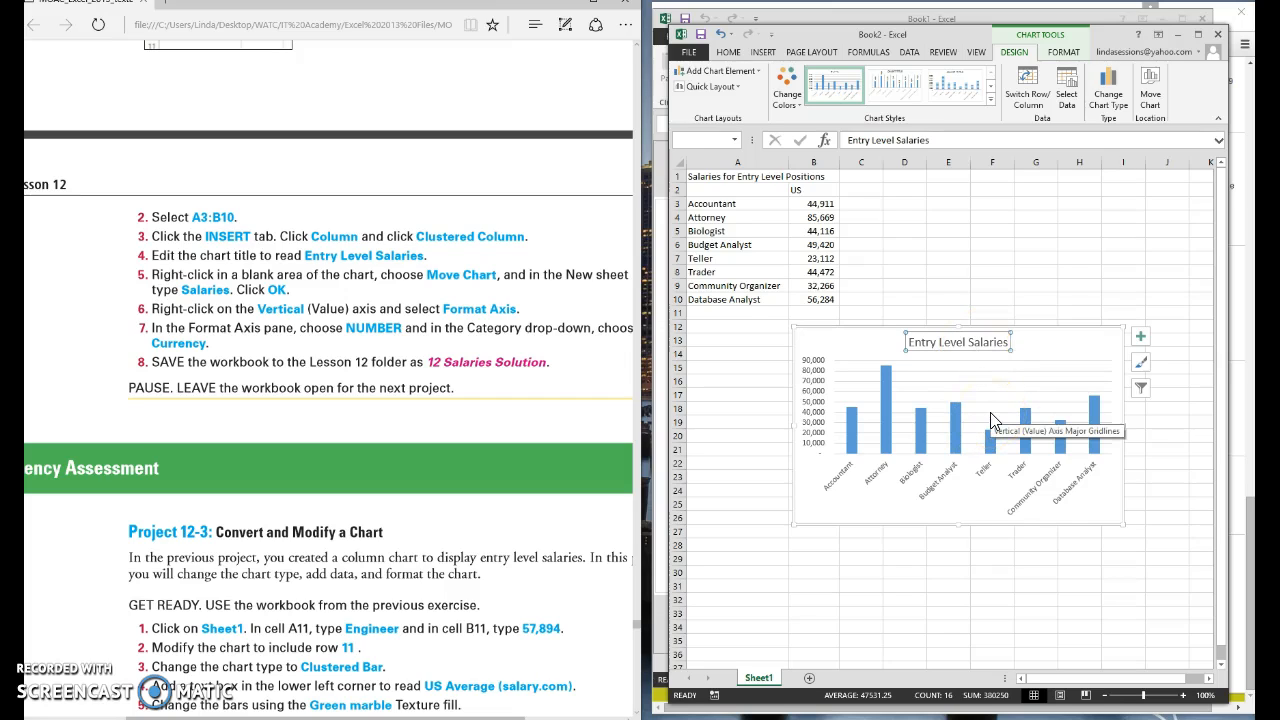
# - Move the column chart to a new sheet named "Salaries"
pyautogui.click(1150, 95)
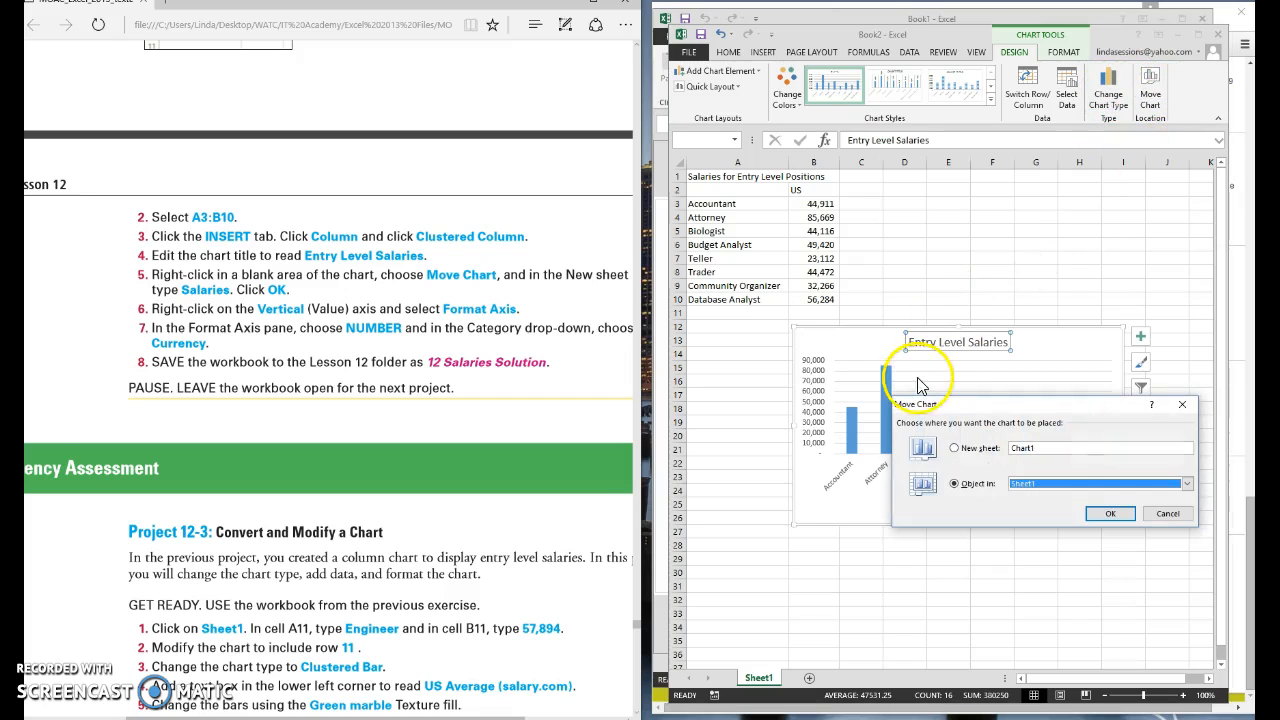
pyautogui.click(955, 449)
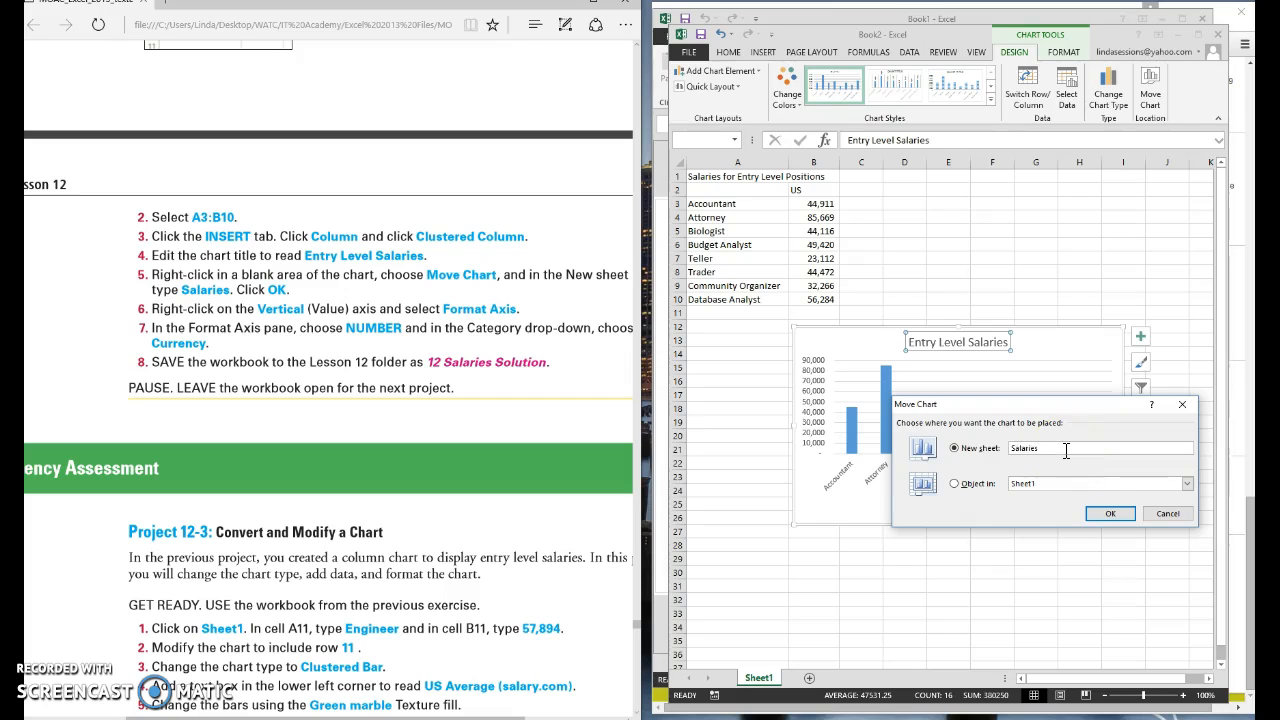
pyautogui.click(1121, 518)
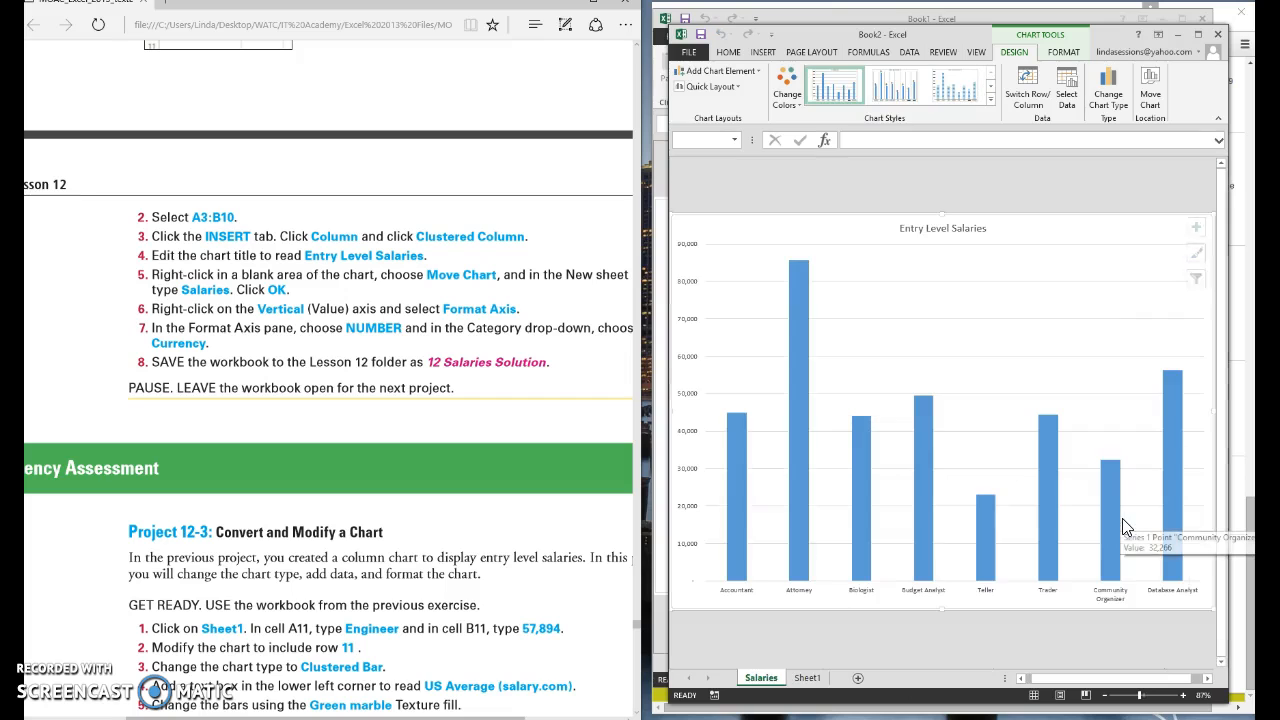
# - Format the vertical value axis of the Entry Level Salaries chart with the Currency number category
pyautogui.click(1103, 696)
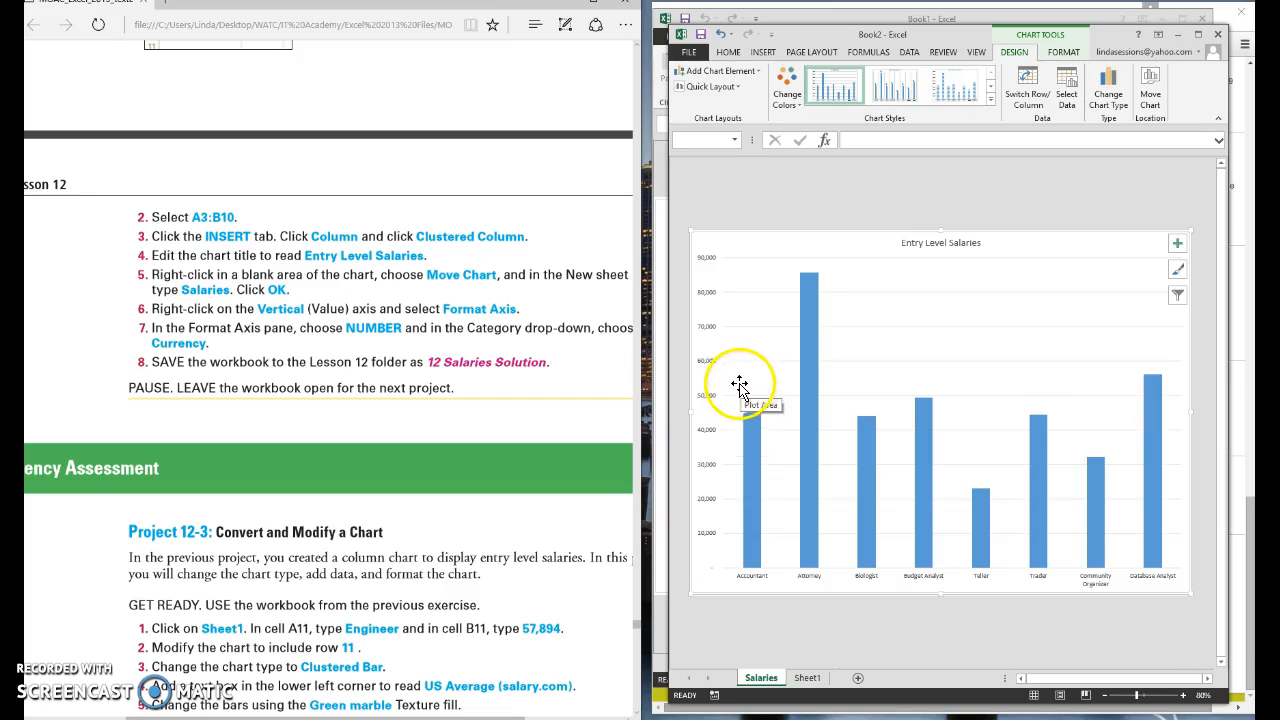
pyautogui.rightClick(708, 370)
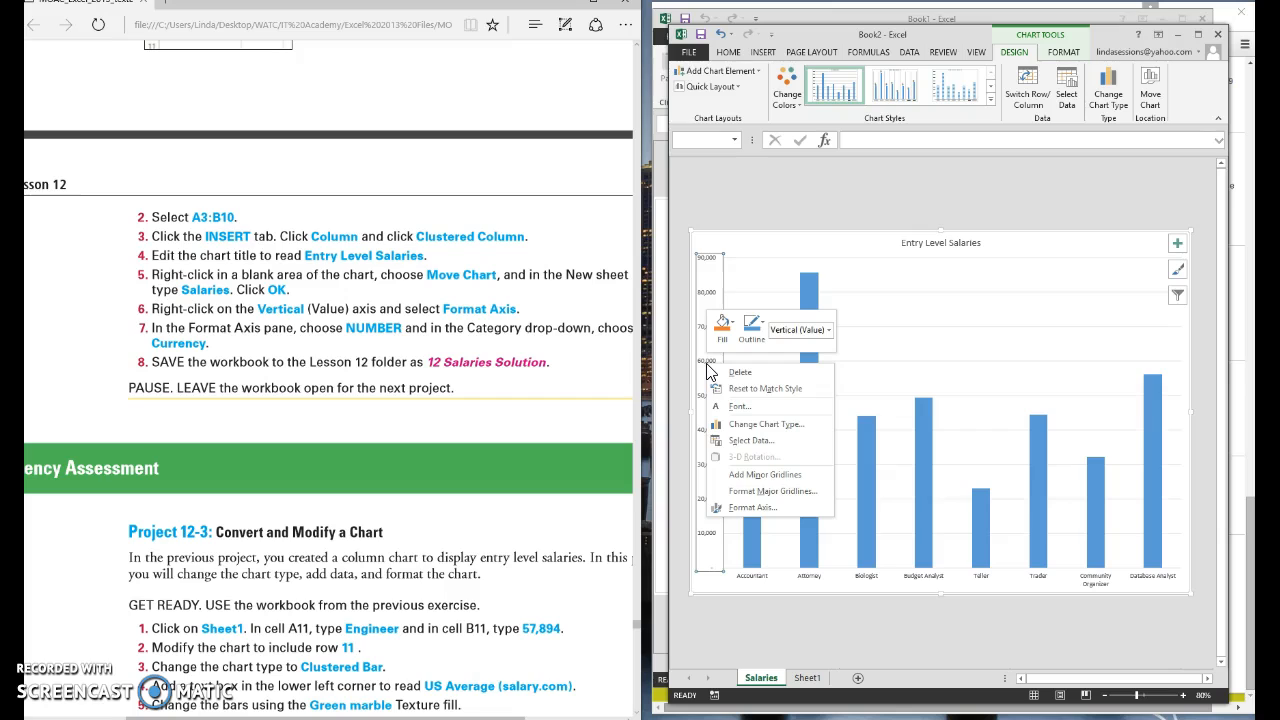
pyautogui.click(740, 510)
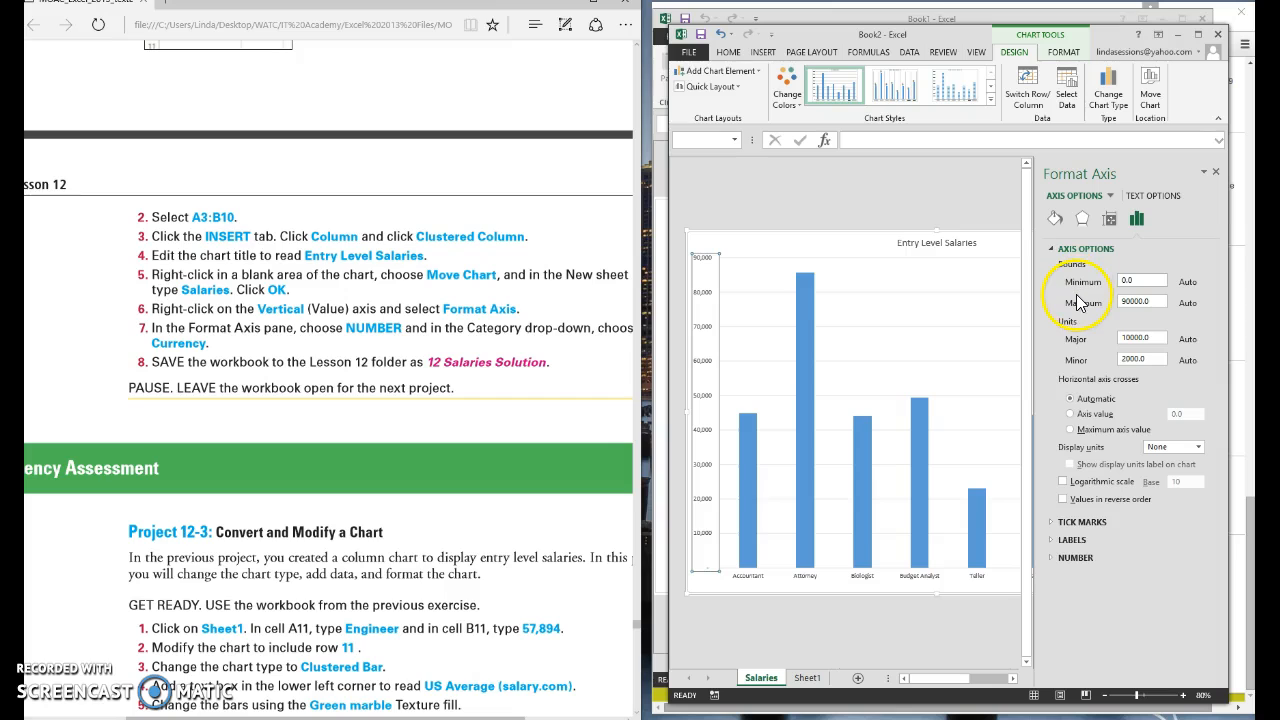
pyautogui.click(1074, 558)
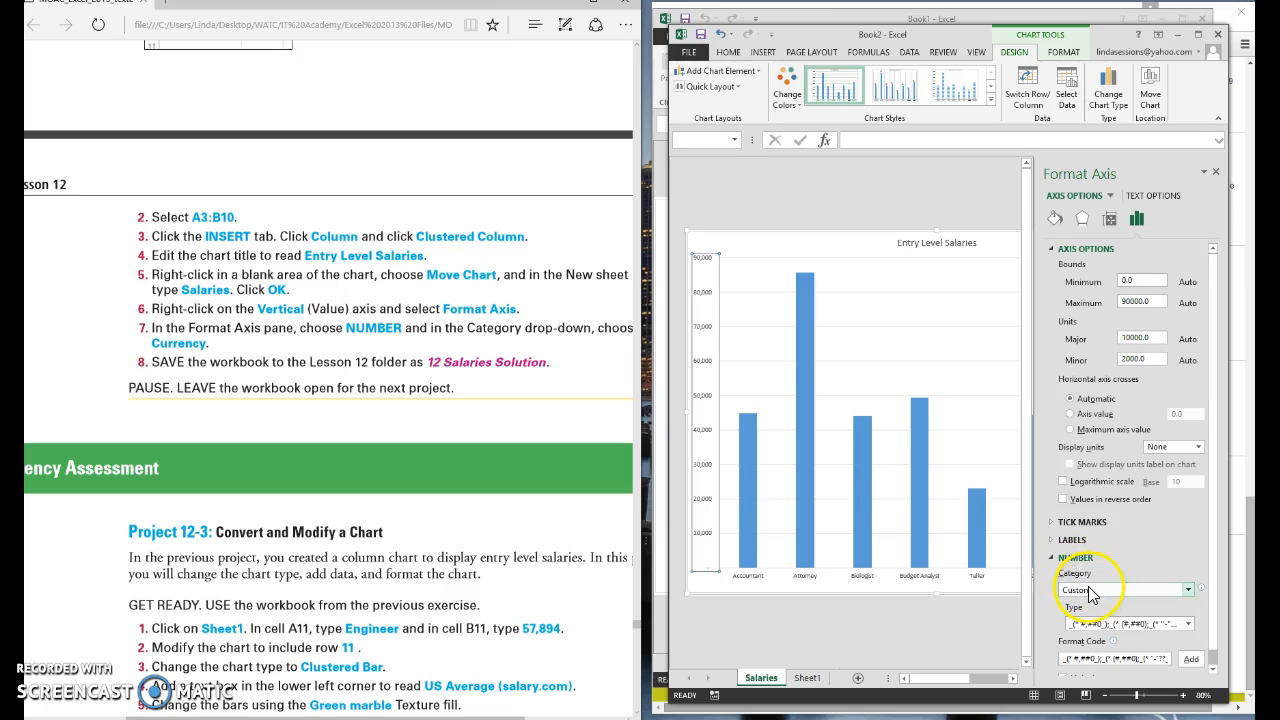
pyautogui.click(1188, 591)
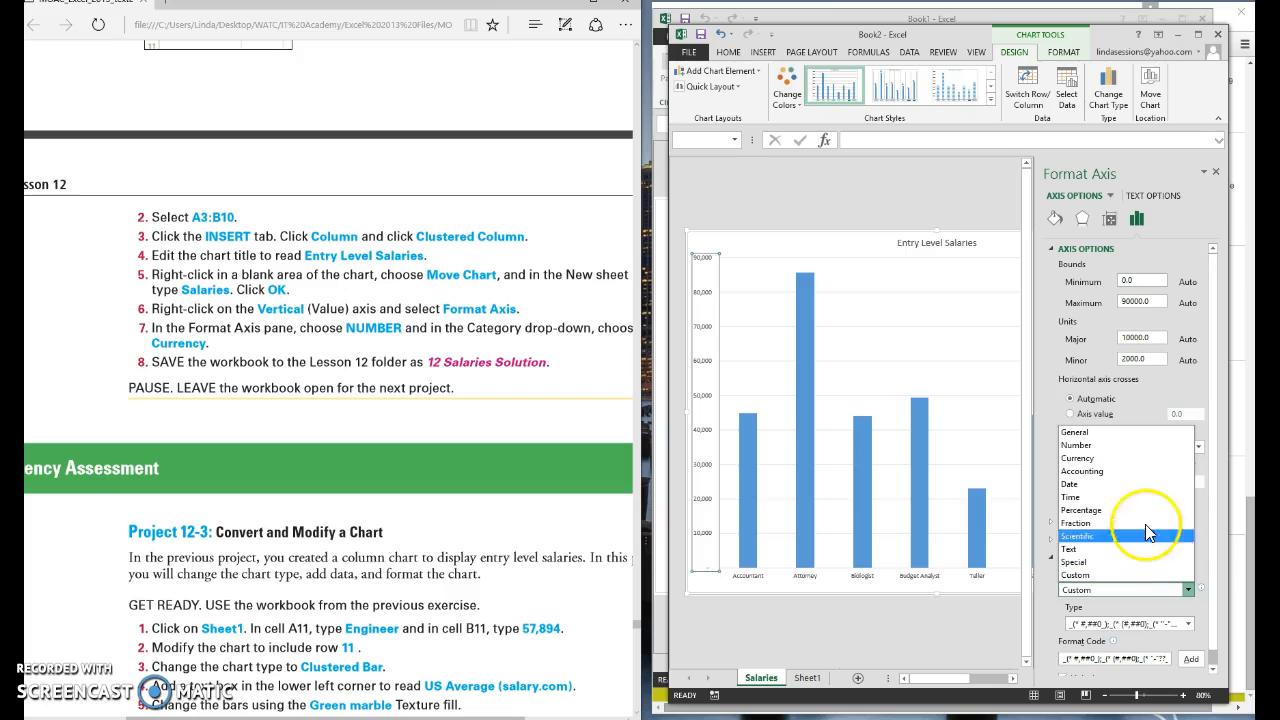
pyautogui.click(1115, 459)
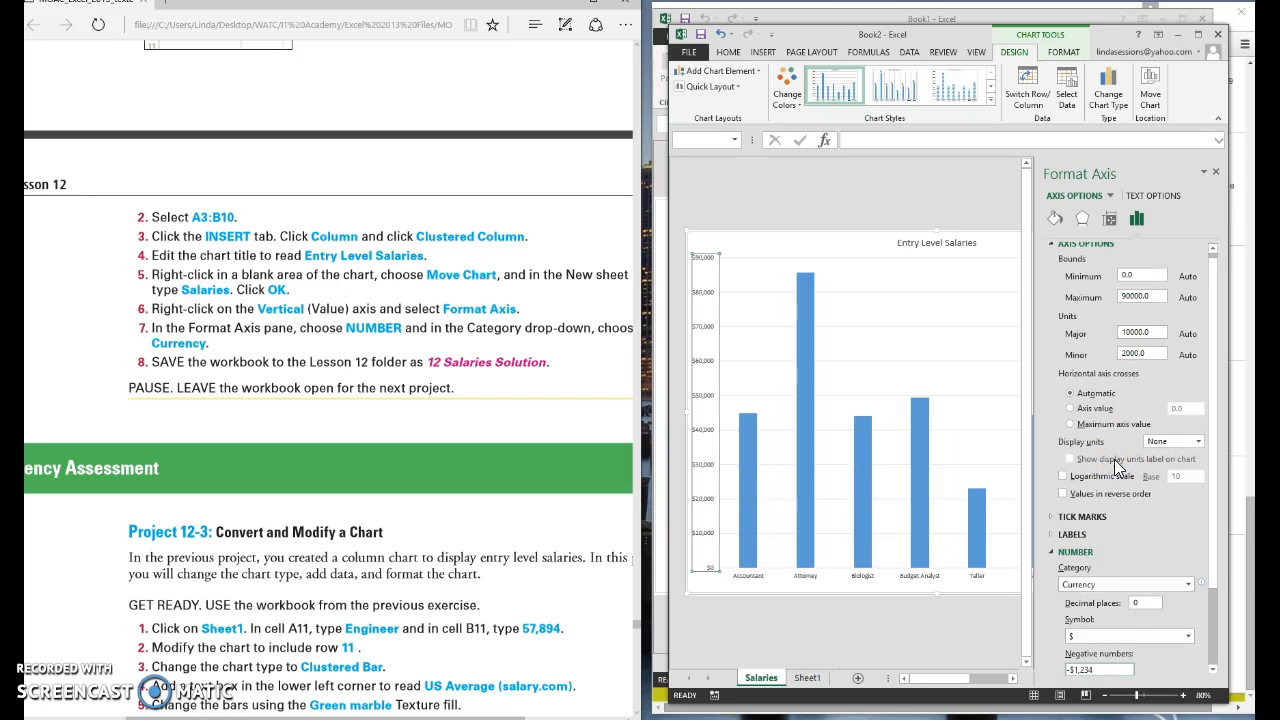
pyautogui.click(1216, 173)
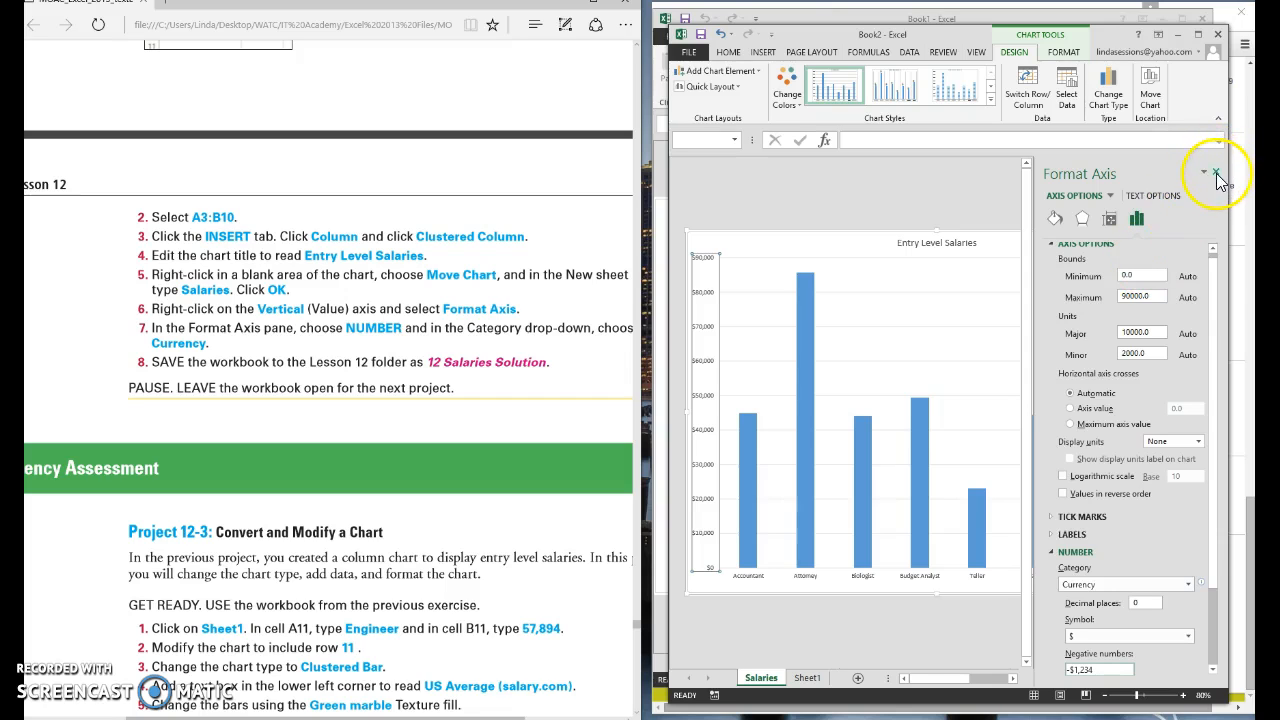